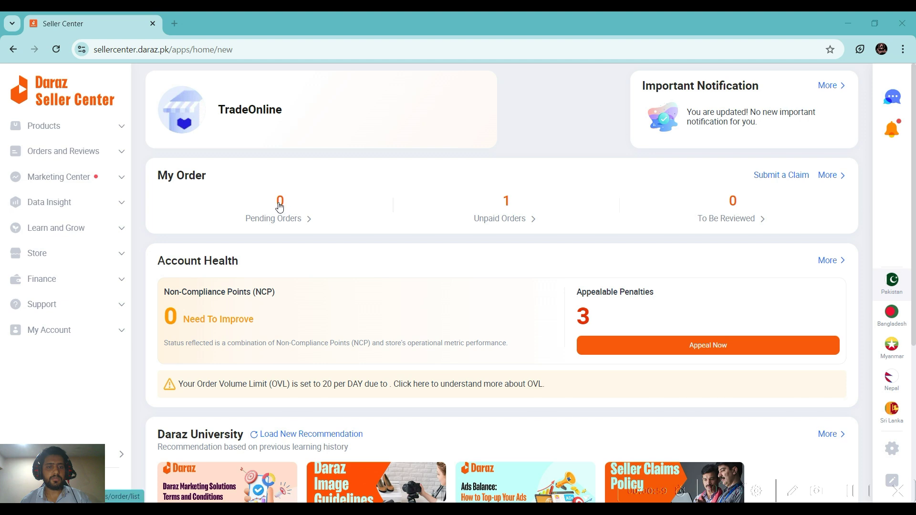
Open the pending orders from the home dashboard, check the To Pack list, and return to the home page
left_click(282, 218)
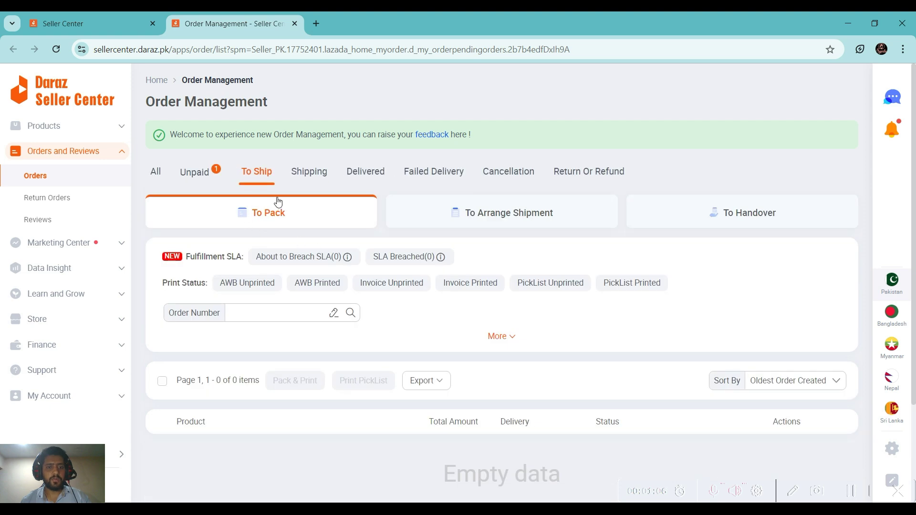
scroll(262, 281, "down", 2)
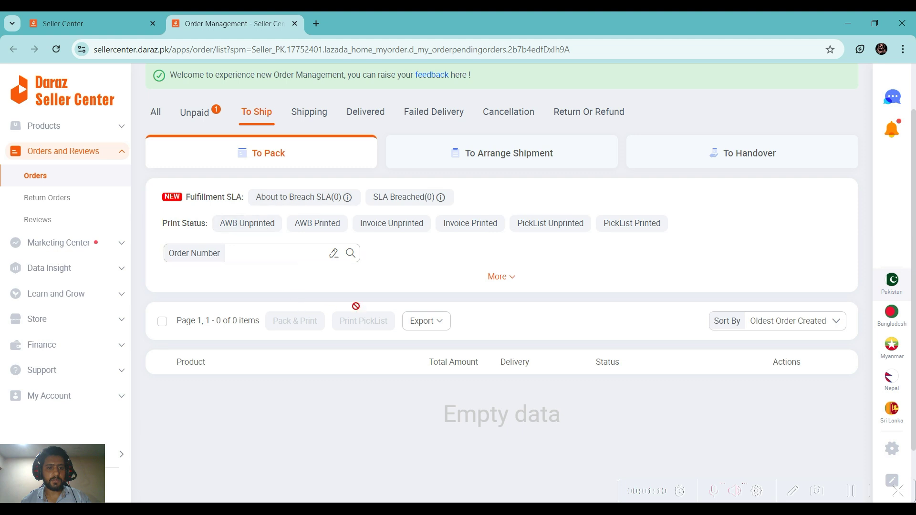
left_click(72, 93)
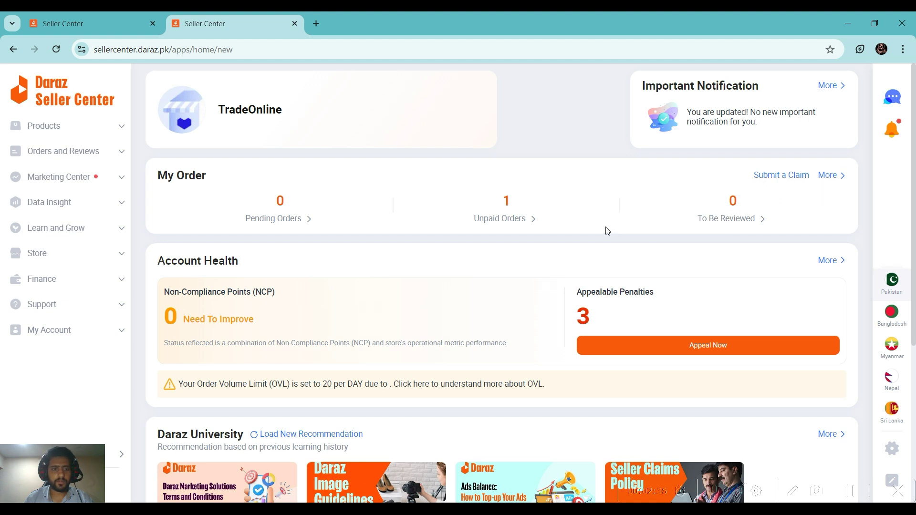
Review the home dashboard's Account Health, Daraz University and Popular Toolkit sections
scroll(446, 241, "down", 2)
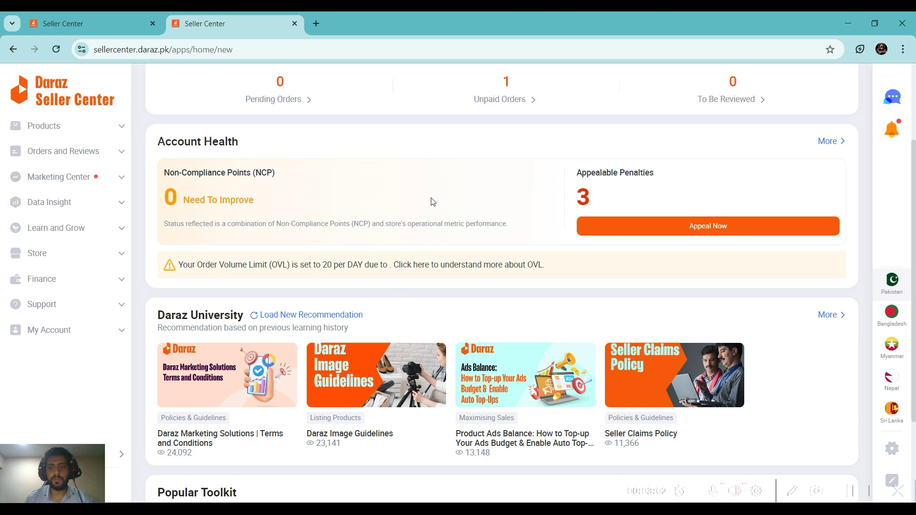
scroll(517, 227, "down", 1)
scroll(517, 228, "up", 1)
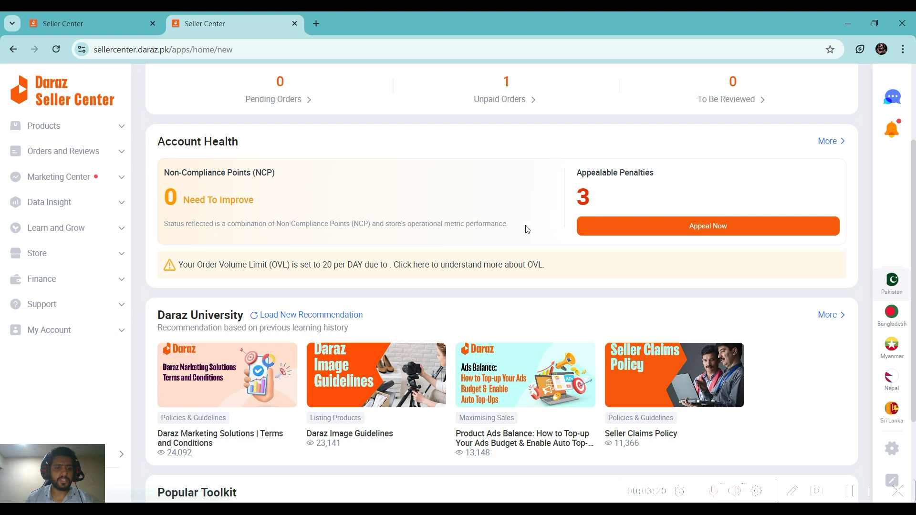
scroll(522, 230, "down", 1)
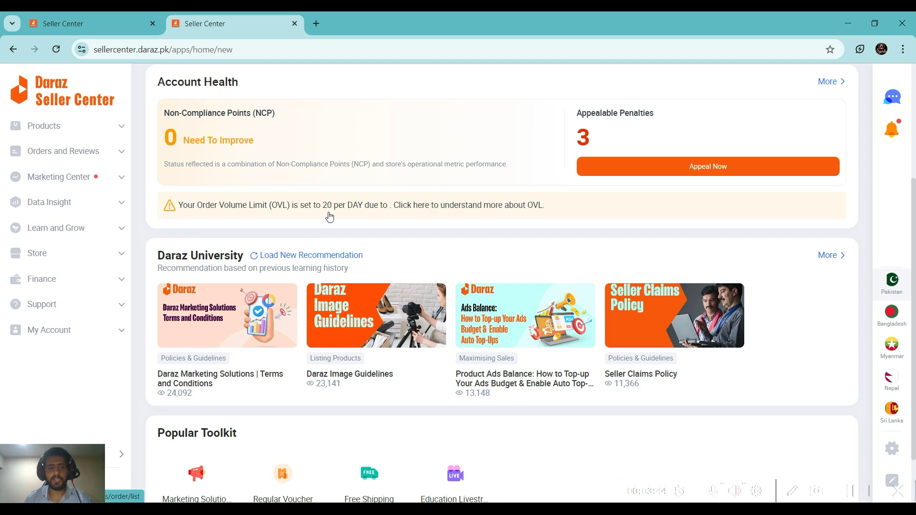
scroll(330, 216, "down", 2)
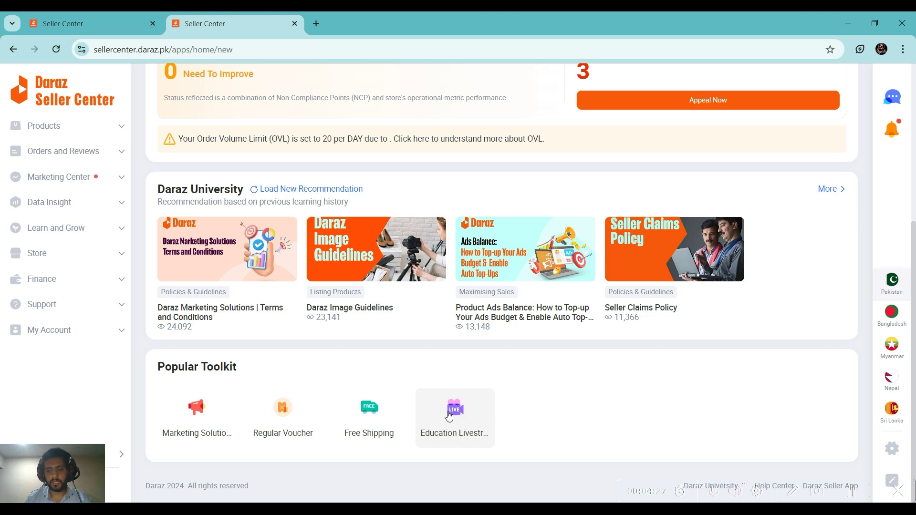
scroll(82, 262, "up", 5)
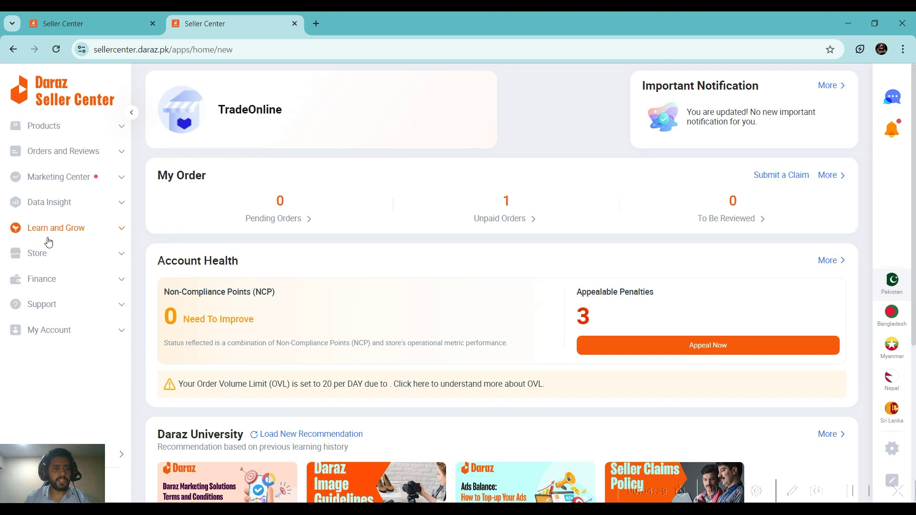
Open the Manage Products page and look through the first page of active products
left_click(58, 133)
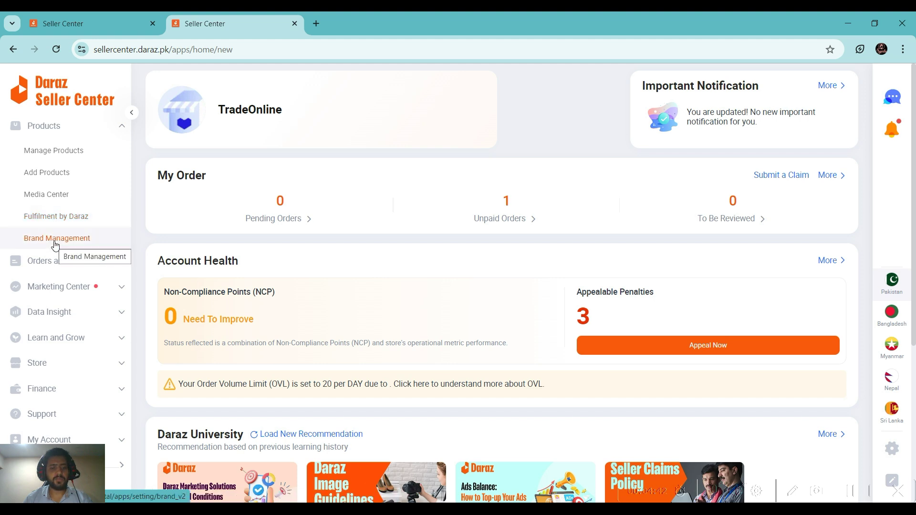
left_click(58, 156)
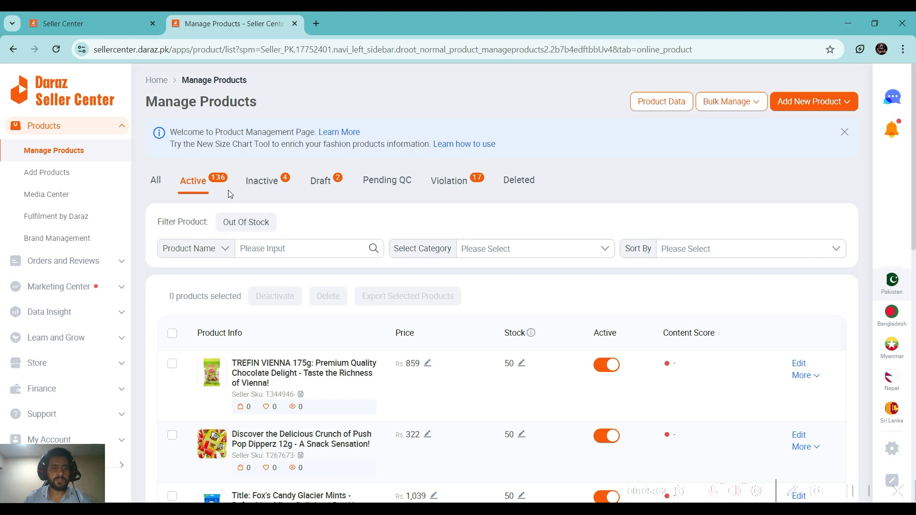
scroll(282, 329, "down", 8)
scroll(282, 329, "down", 4)
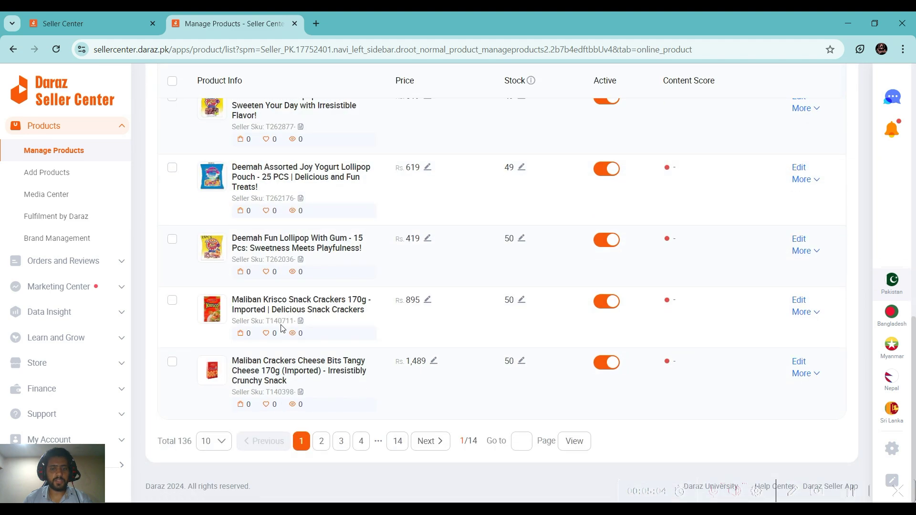
scroll(281, 328, "up", 12)
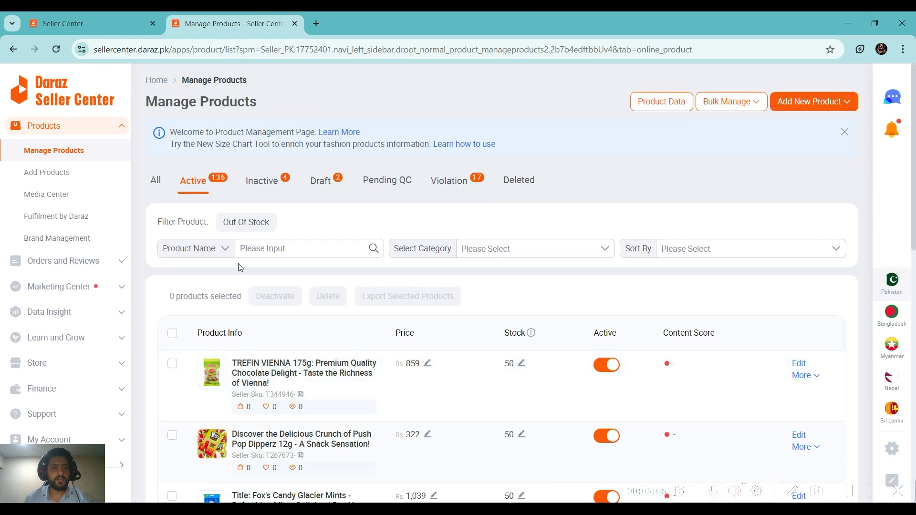
Show the inactive products and look through the whole list with its activation switches
left_click(261, 179)
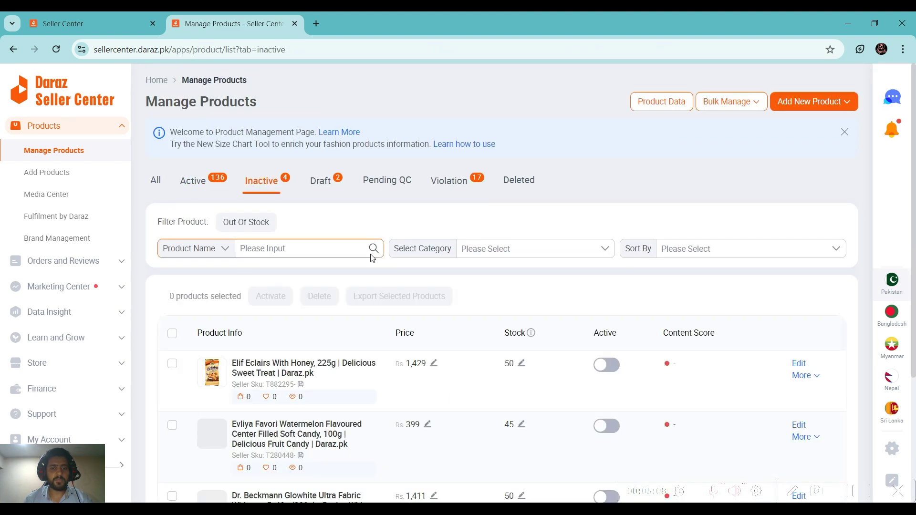
scroll(373, 250, "down", 2)
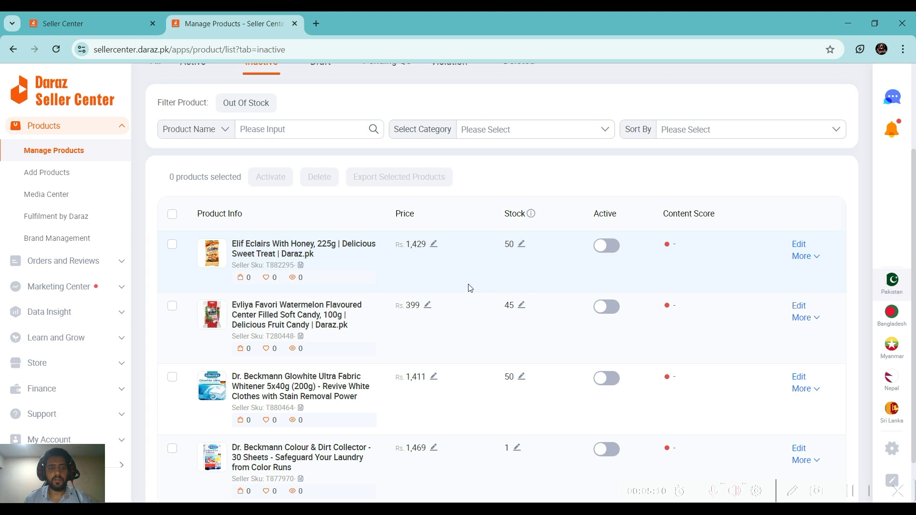
scroll(419, 299, "down", 1)
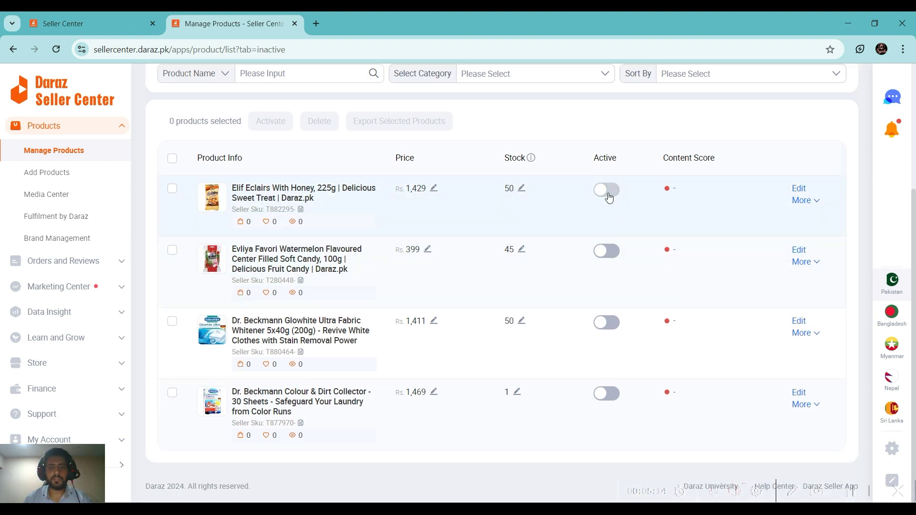
scroll(548, 205, "up", 3)
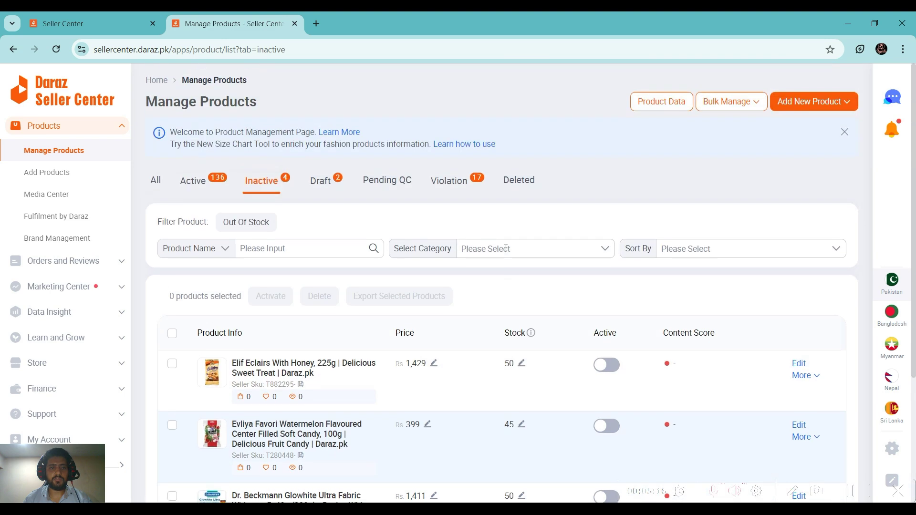
View the draft products and check the products in Pending QC status
left_click(323, 184)
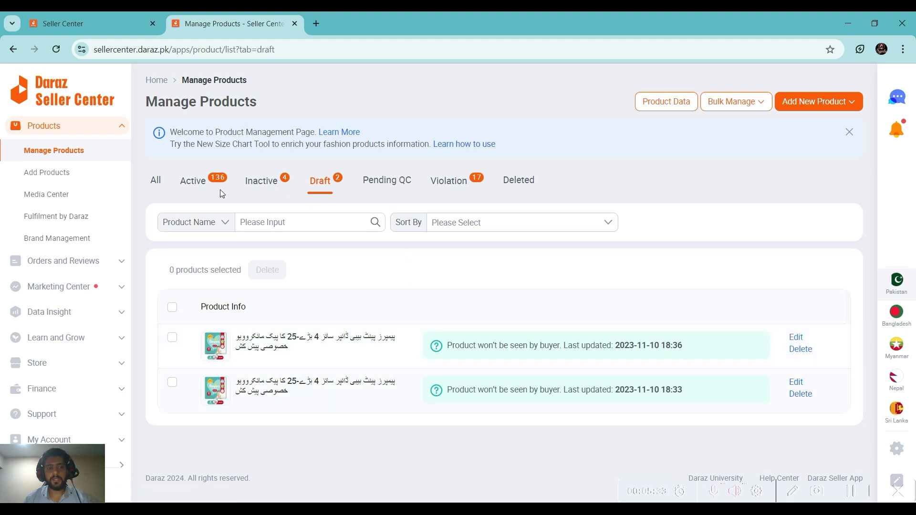
left_click(396, 180)
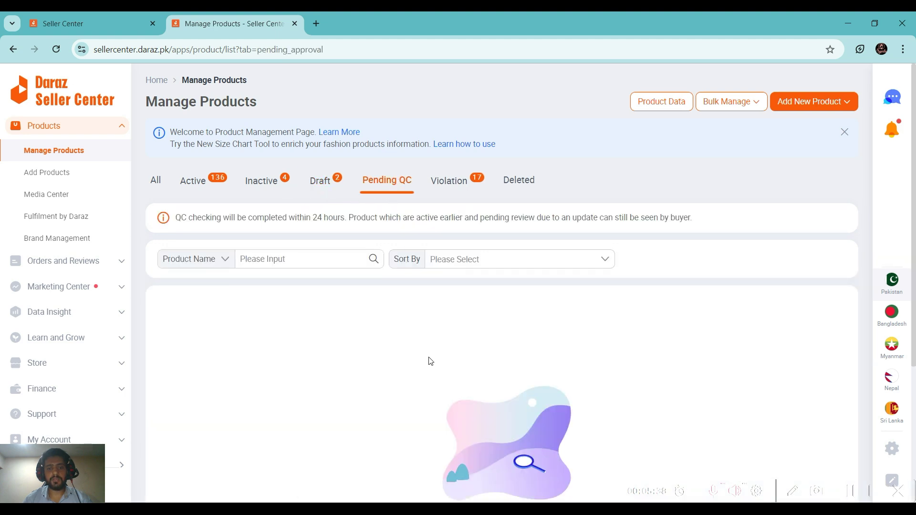
scroll(427, 359, "down", 1)
scroll(427, 359, "down", 1)
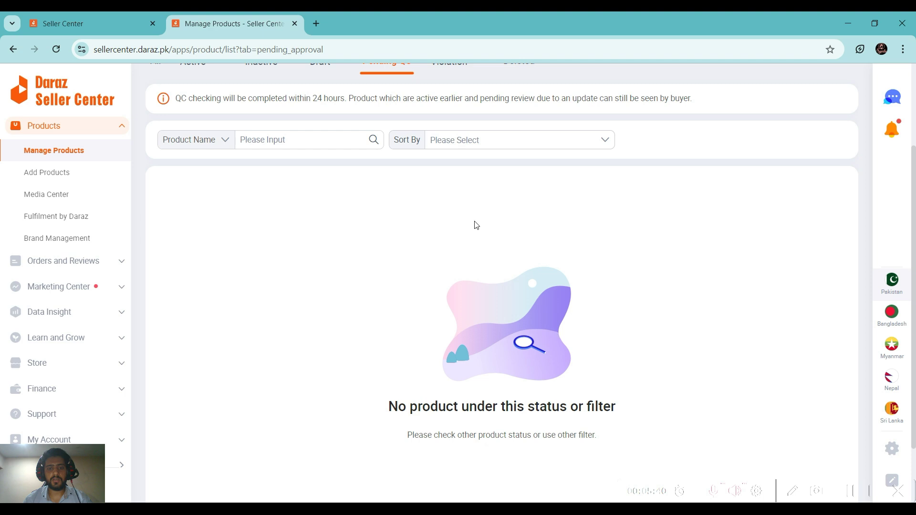
scroll(476, 225, "up", 2)
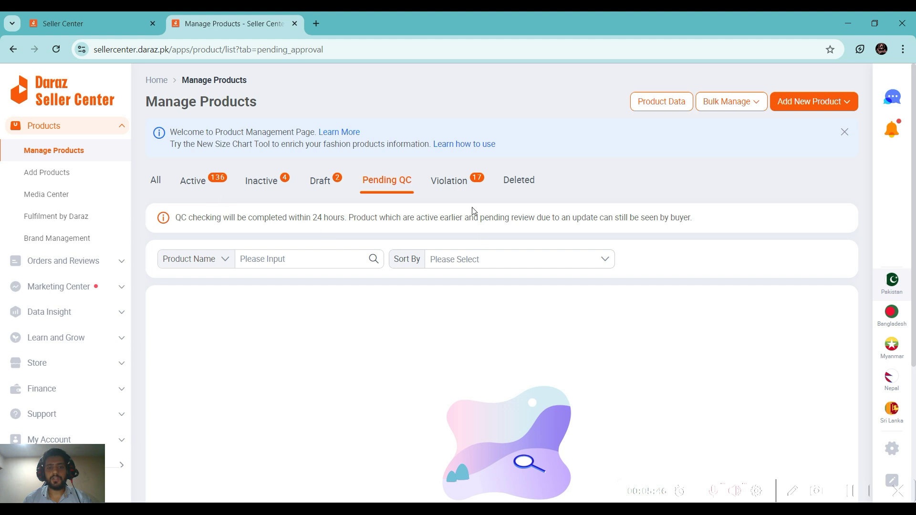
Show the products in violation and compare the QC Rejected and QC Locked results
left_click(441, 186)
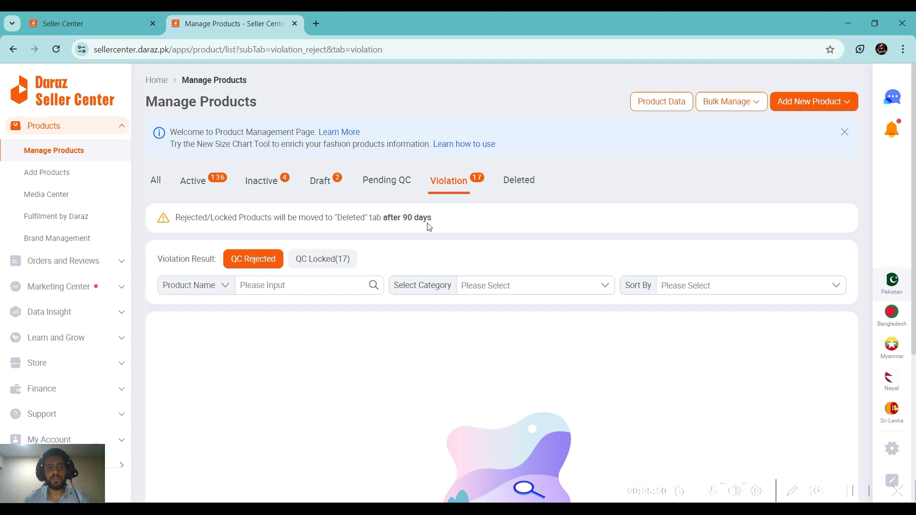
scroll(325, 252, "down", 2)
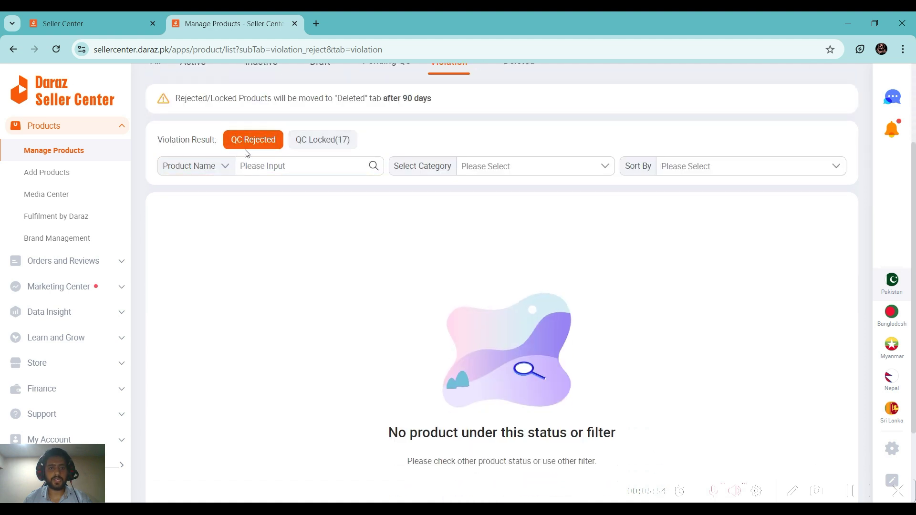
scroll(244, 149, "up", 1)
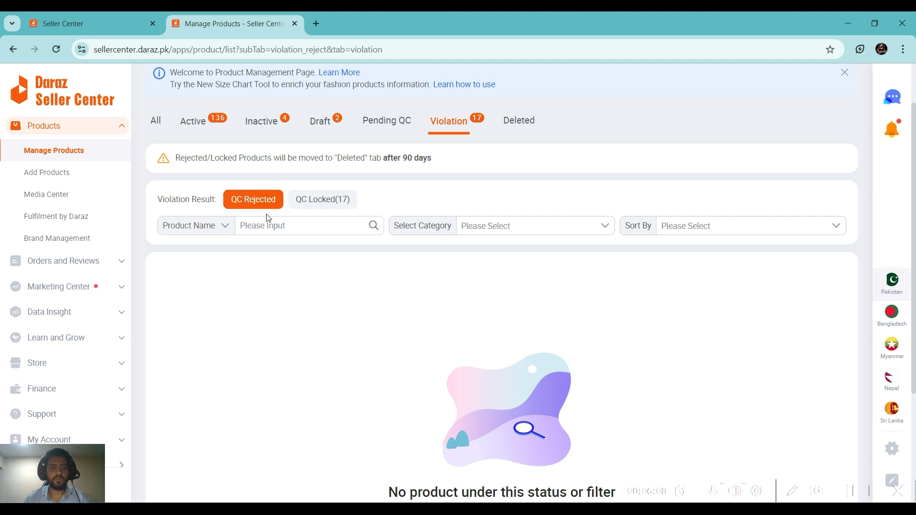
left_click(333, 199)
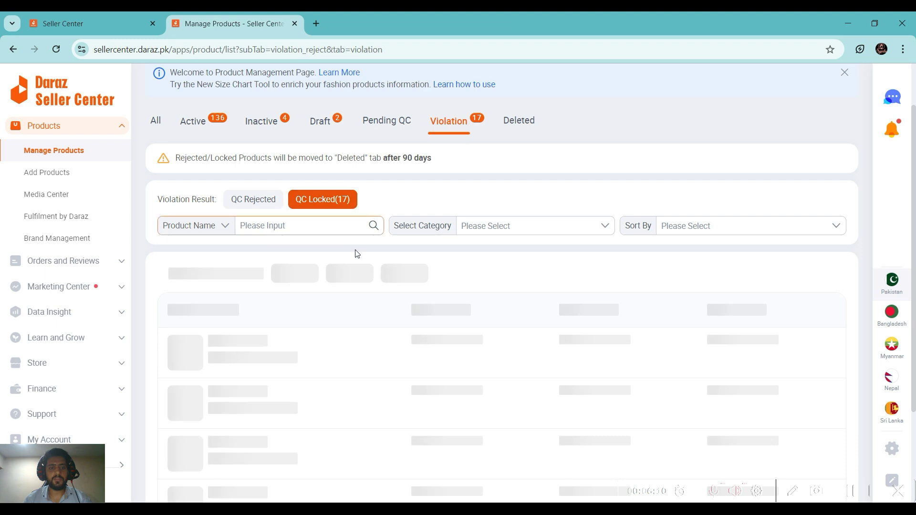
scroll(333, 325, "down", 10)
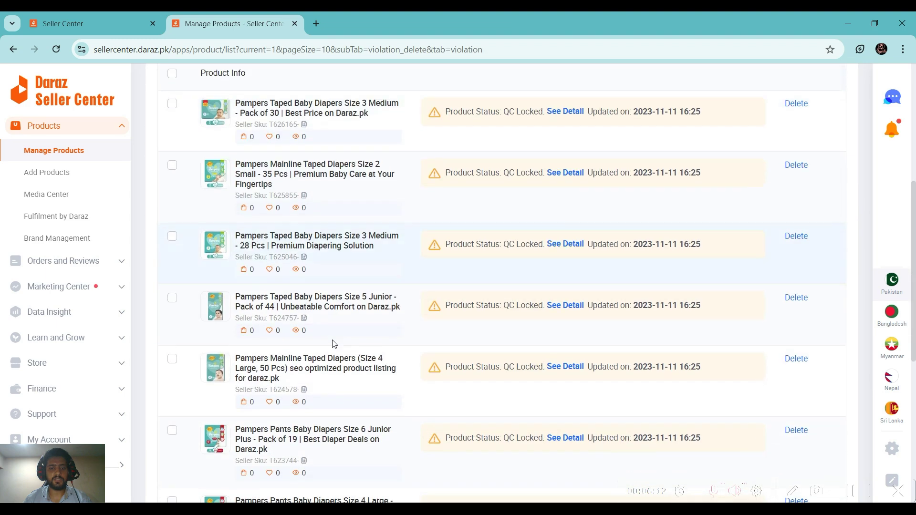
scroll(333, 343, "up", 15)
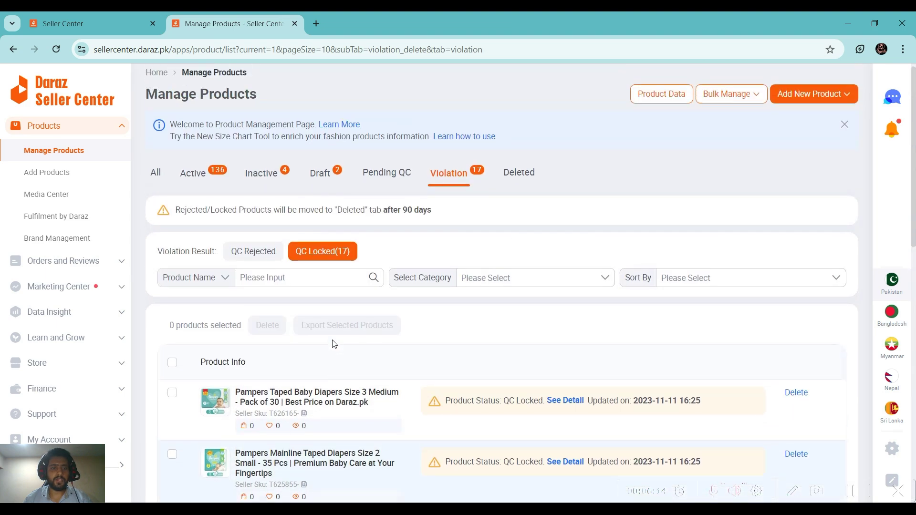
left_click(263, 260)
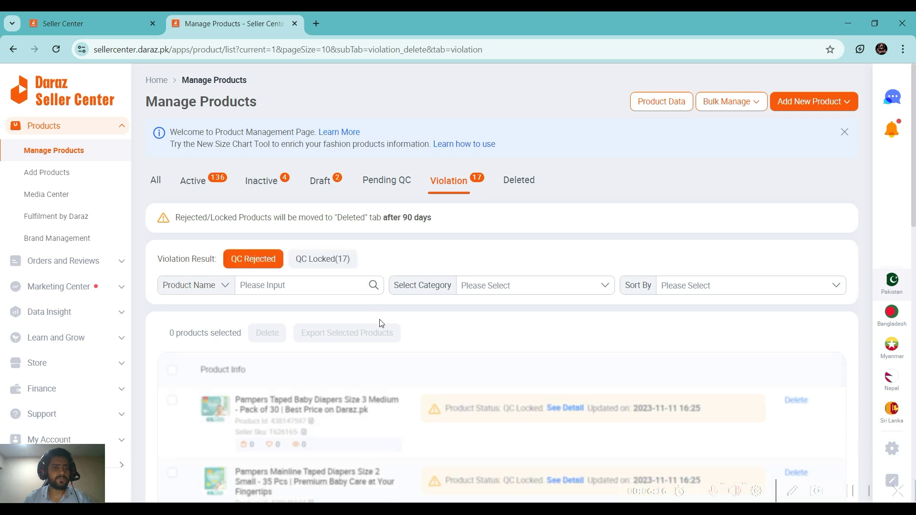
Show the deleted products and check the list and its removal notice
left_click(514, 189)
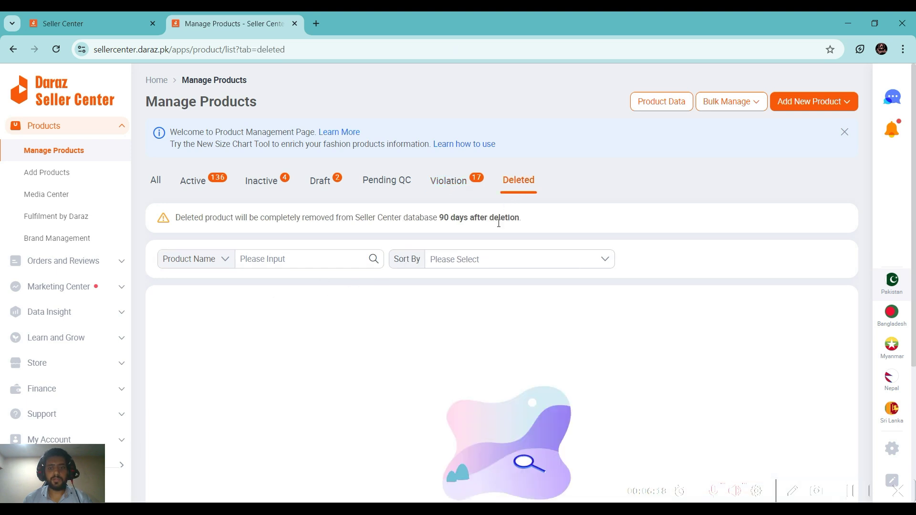
scroll(487, 266, "down", 3)
scroll(328, 242, "up", 2)
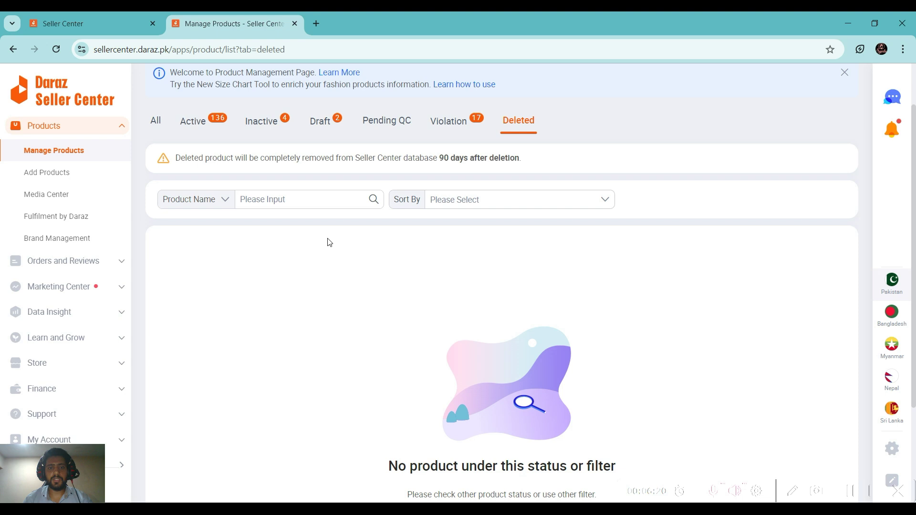
left_click(323, 123)
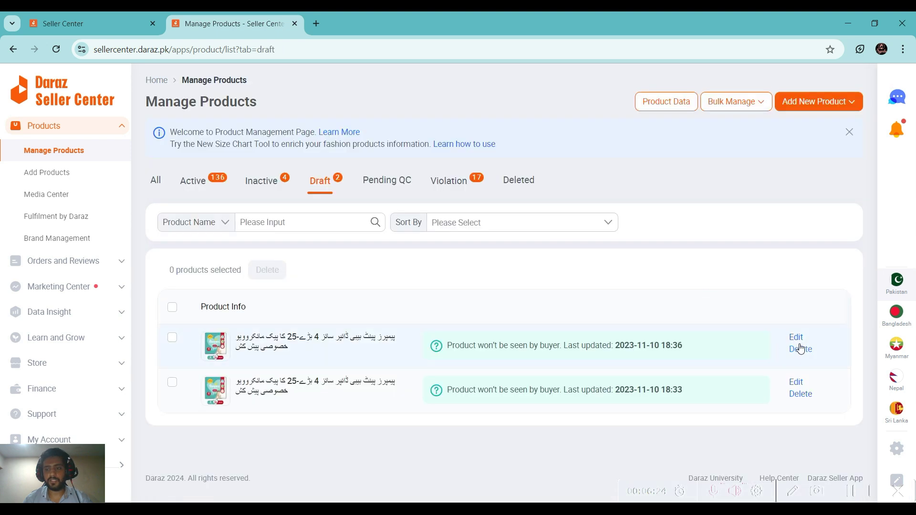
left_click(801, 350)
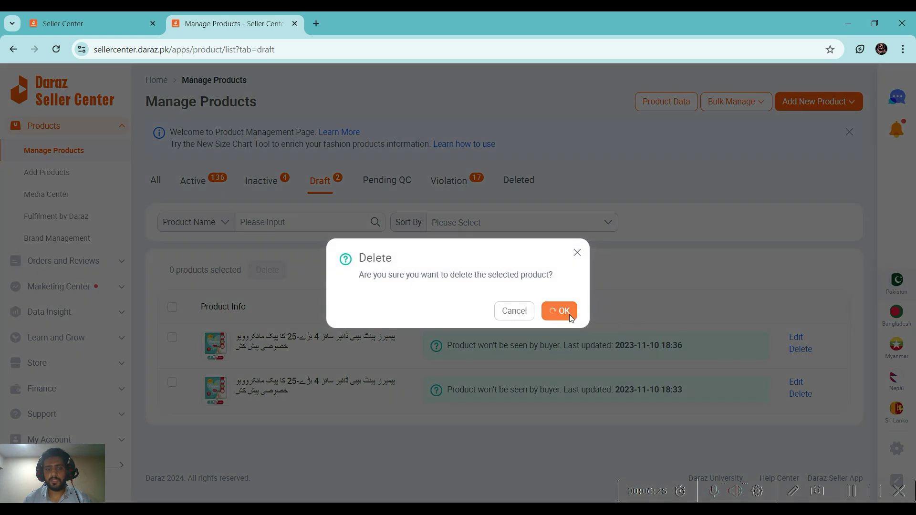
left_click(566, 313)
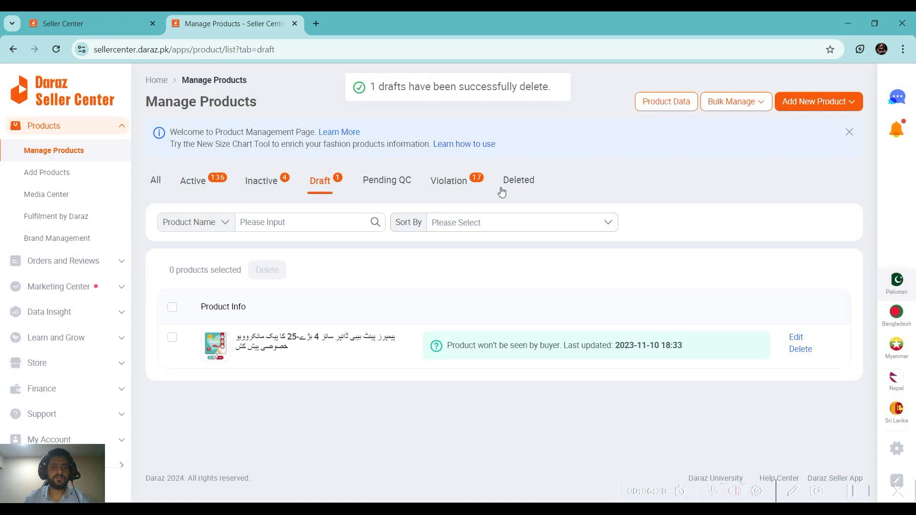
Check whether the removed draft appears in the list of deleted products
left_click(516, 180)
scroll(182, 202, "down", 4)
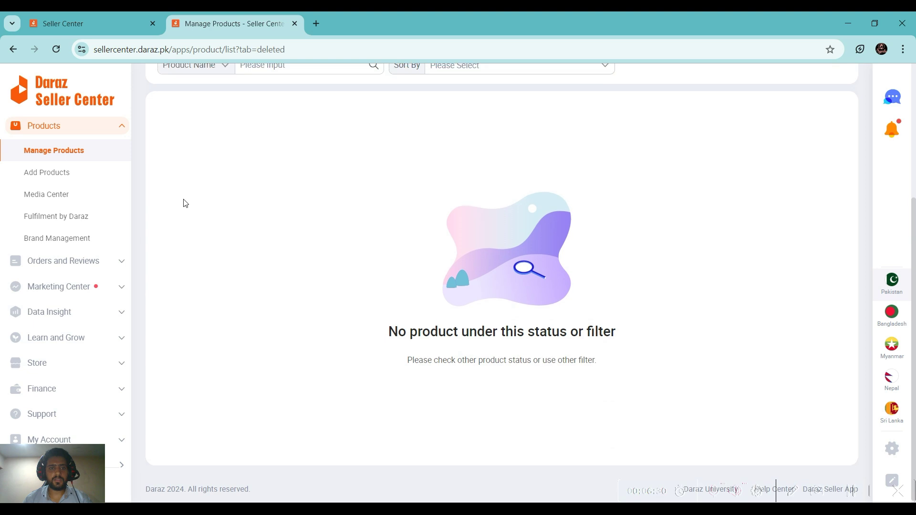
scroll(186, 203, "up", 4)
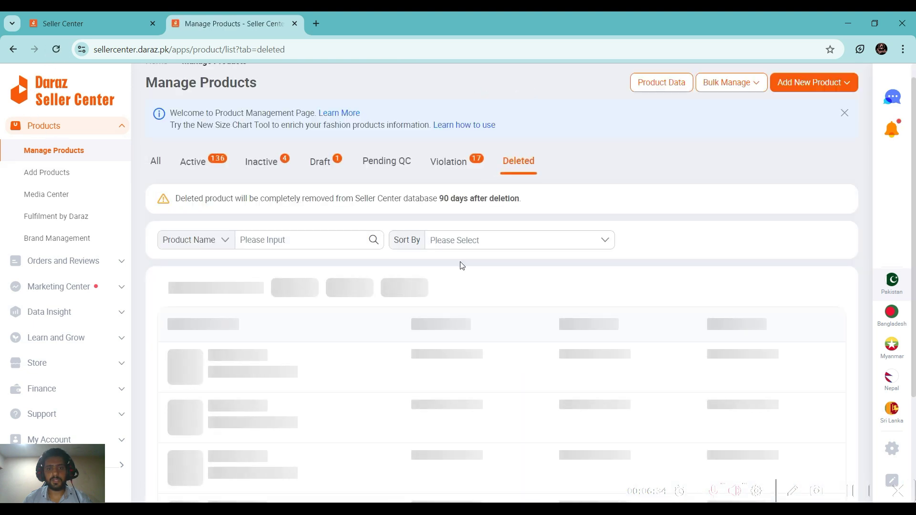
scroll(457, 291, "down", 4)
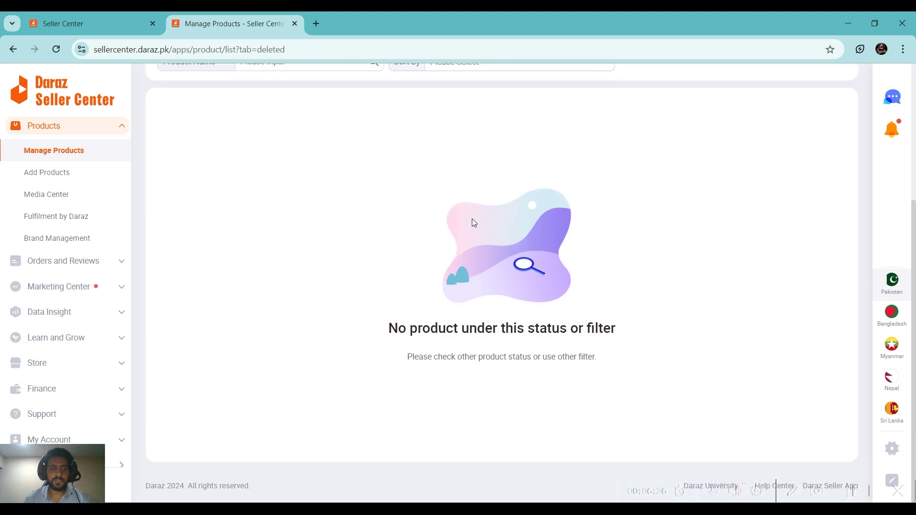
Look over the empty deleted products list and show the options for adding a new product
scroll(417, 376, "up", 4)
scroll(417, 376, "down", 3)
scroll(409, 339, "up", 1)
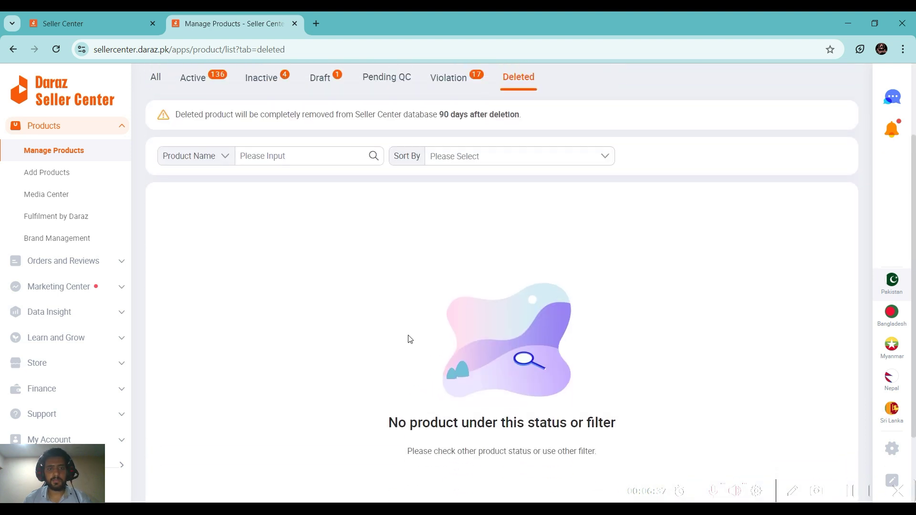
scroll(409, 339, "up", 2)
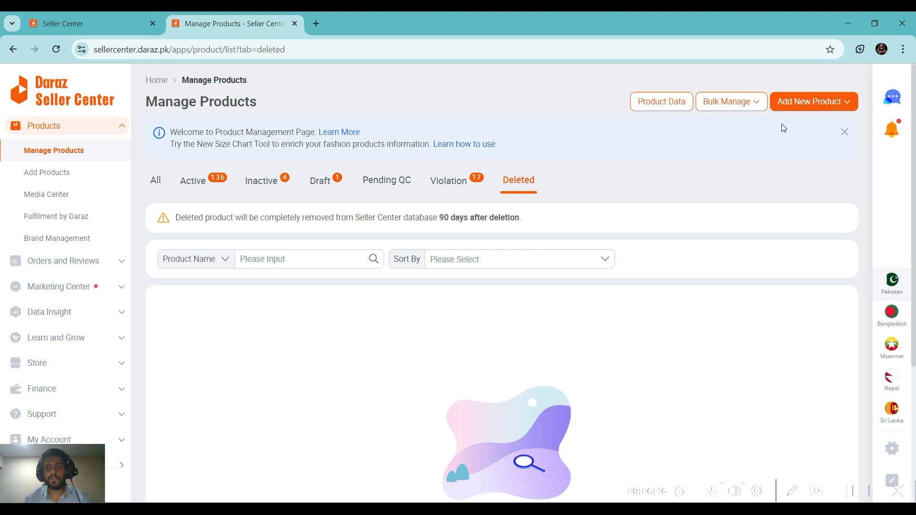
mouse_move(800, 102)
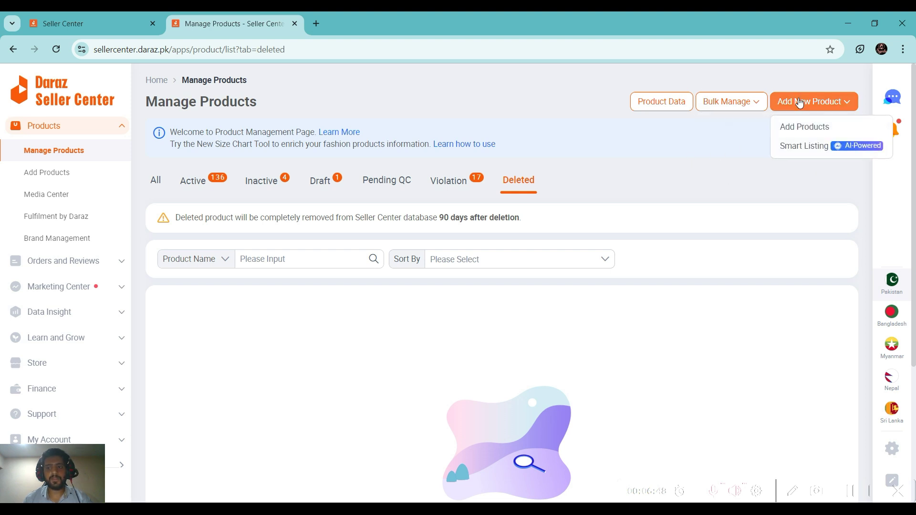
Open the Add Product form and examine its Product Name field and category list
left_click(62, 176)
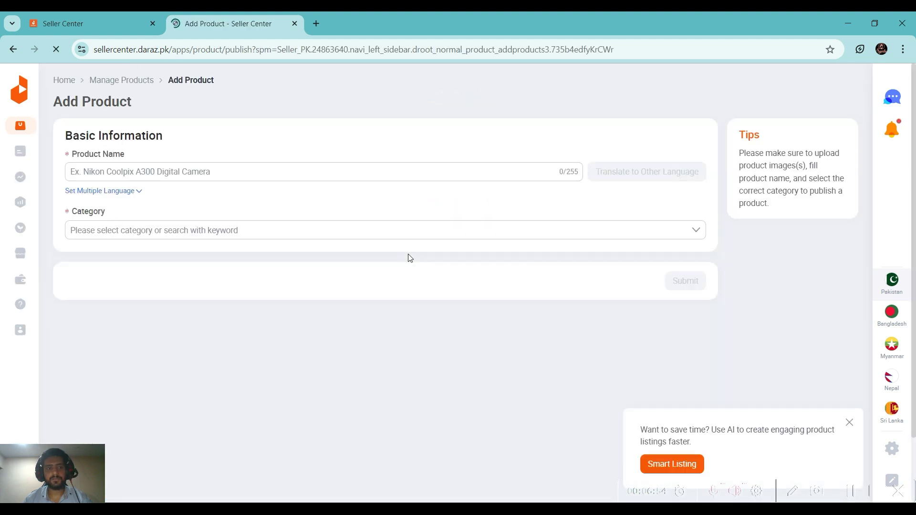
left_click(215, 173)
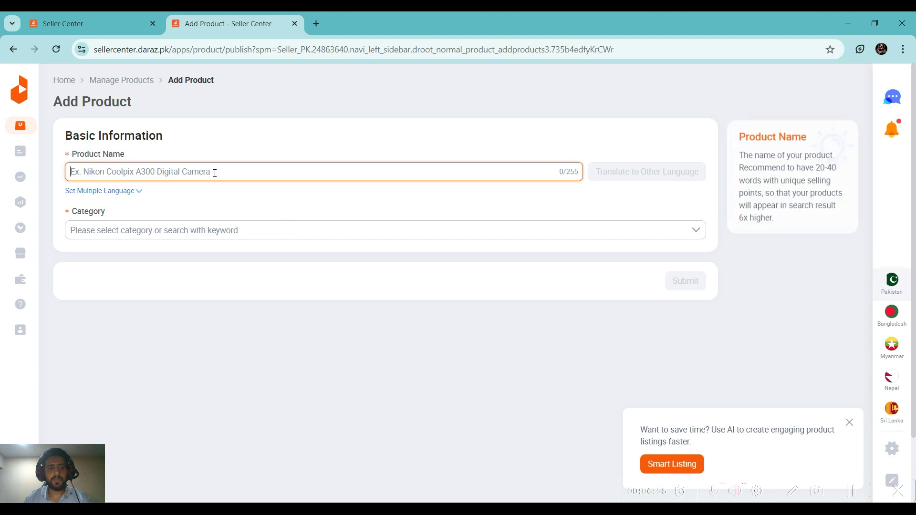
left_click(217, 231)
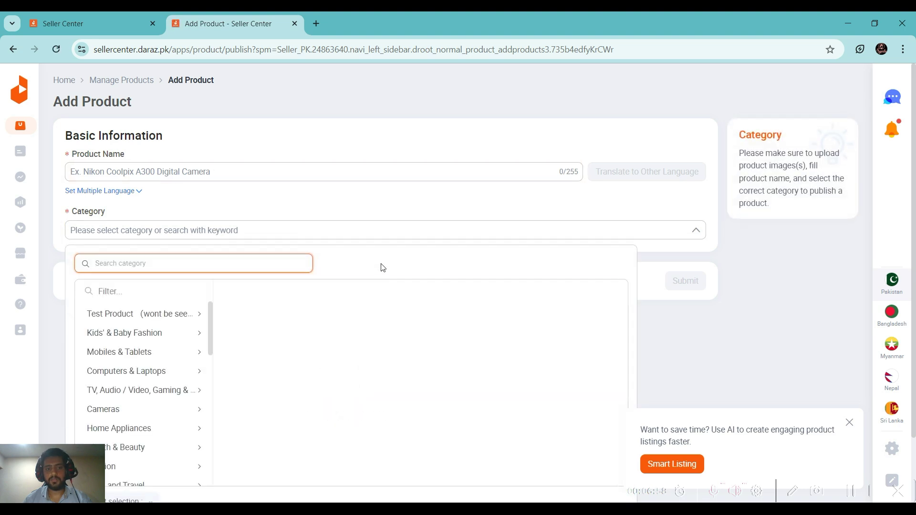
Choose the category Test Product > wxj test none leaf category 01 > wxj test leaf category 05 for the product, without confirming it
scroll(263, 246, "down", 1)
left_click(163, 253)
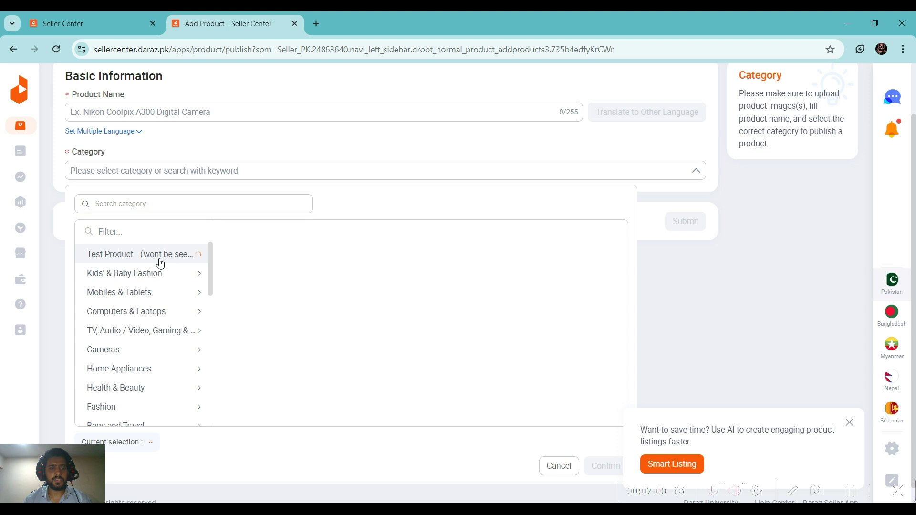
left_click(283, 257)
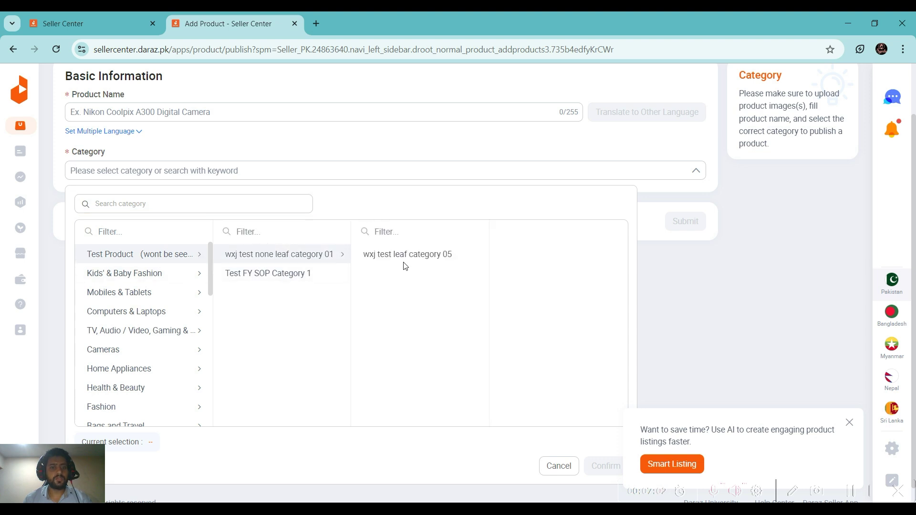
left_click(403, 261)
scroll(400, 286, "down", 1)
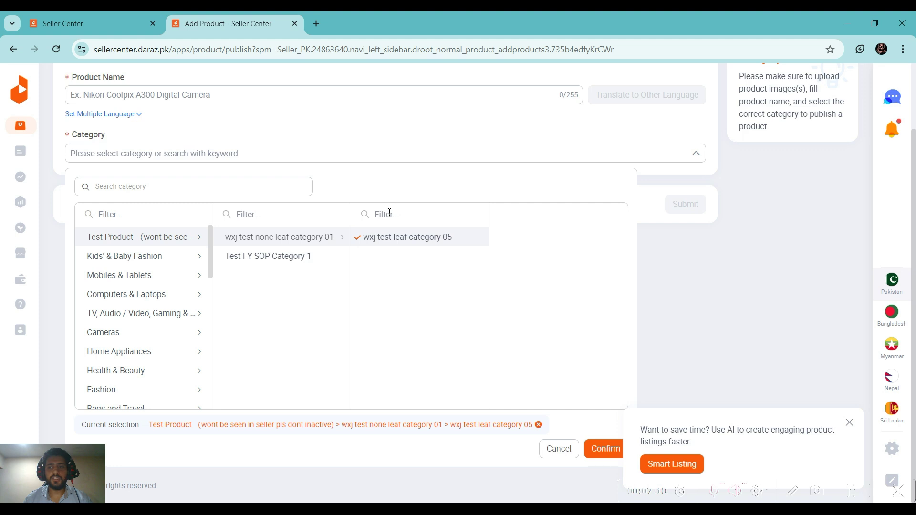
scroll(405, 282, "up", 3)
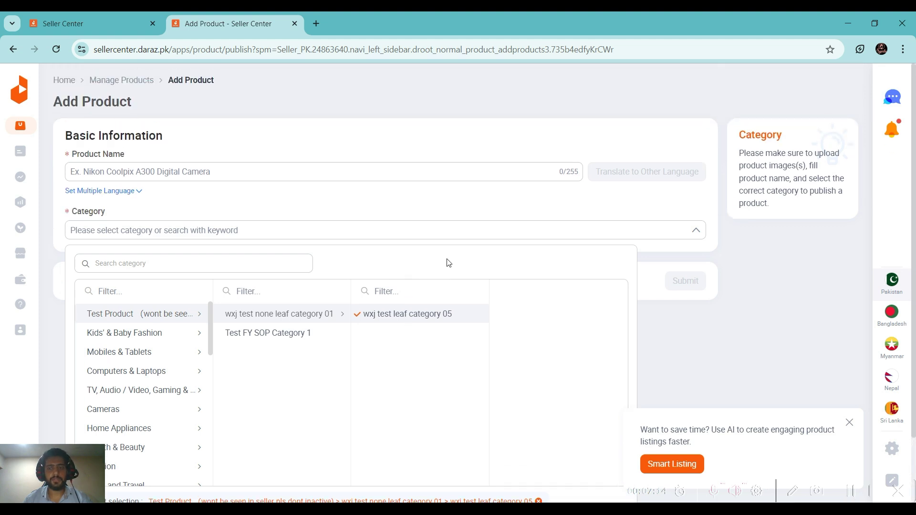
Leave the Add Product form and open the Media Center to look through its folders and images
mouse_move(21, 135)
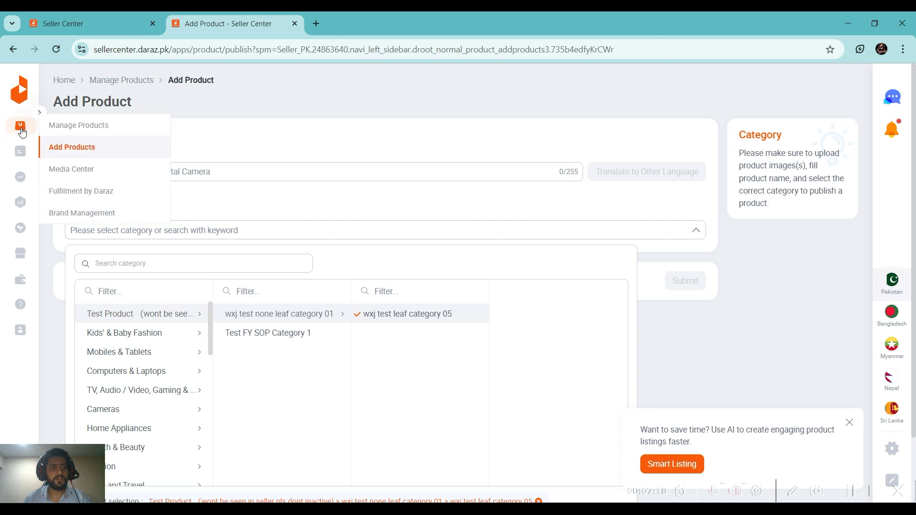
left_click(21, 129)
left_click(74, 84)
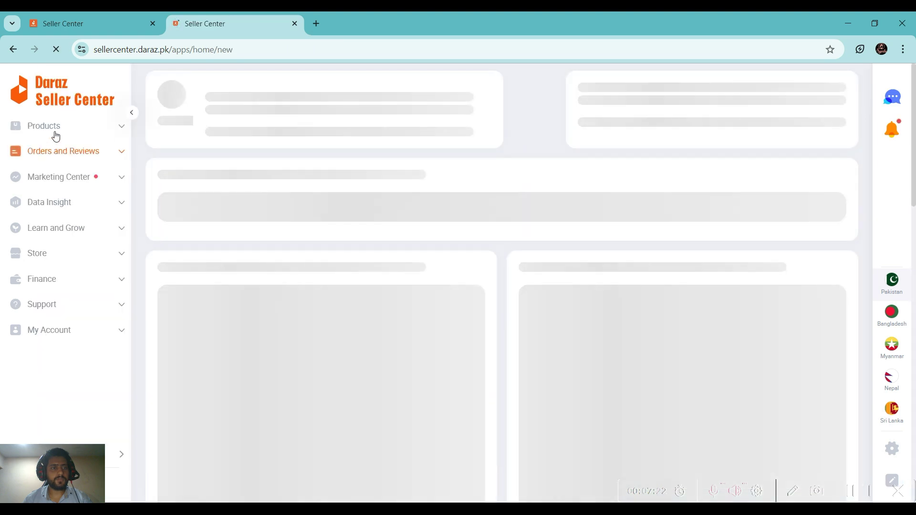
left_click(56, 128)
left_click(48, 195)
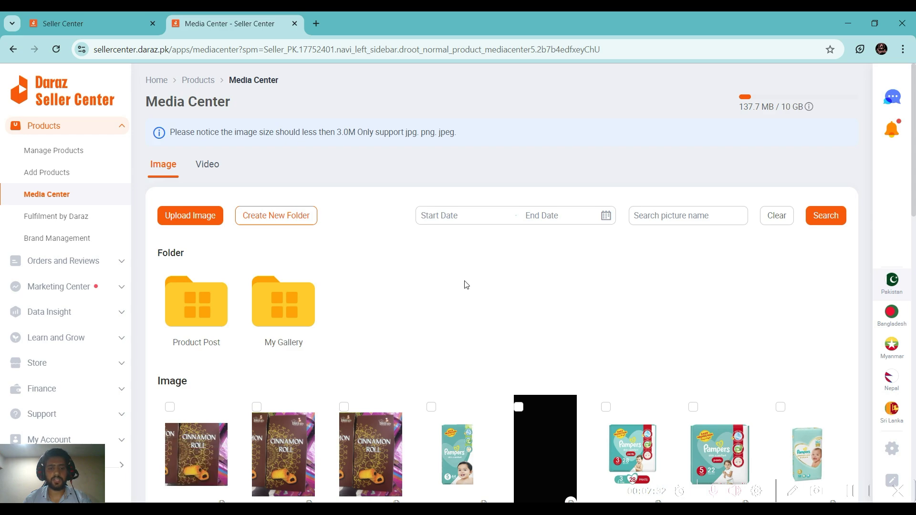
scroll(467, 285, "down", 8)
scroll(466, 285, "down", 6)
scroll(465, 285, "up", 12)
Open Fulfilment by Daraz, compare its supply-chain dashboard with the Seller Center, and close the dashboard
left_click(72, 218)
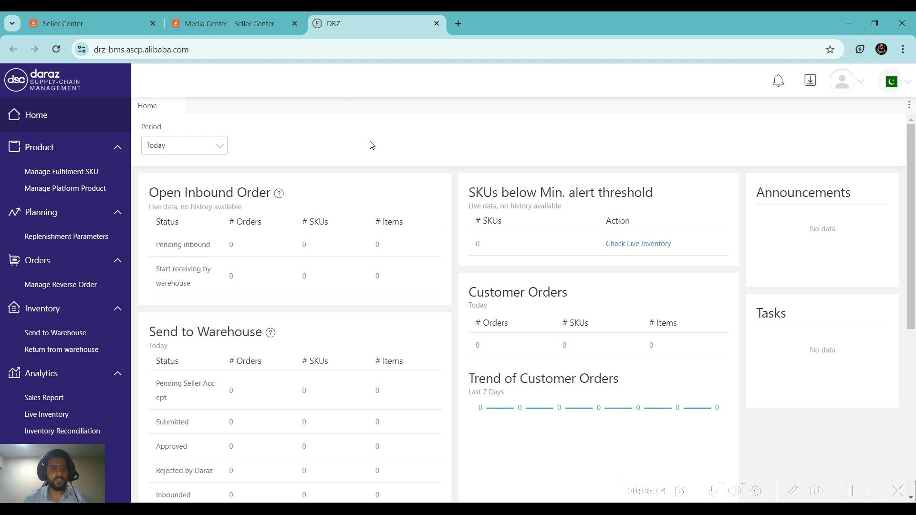
left_click(260, 21)
scroll(279, 235, "up", 5)
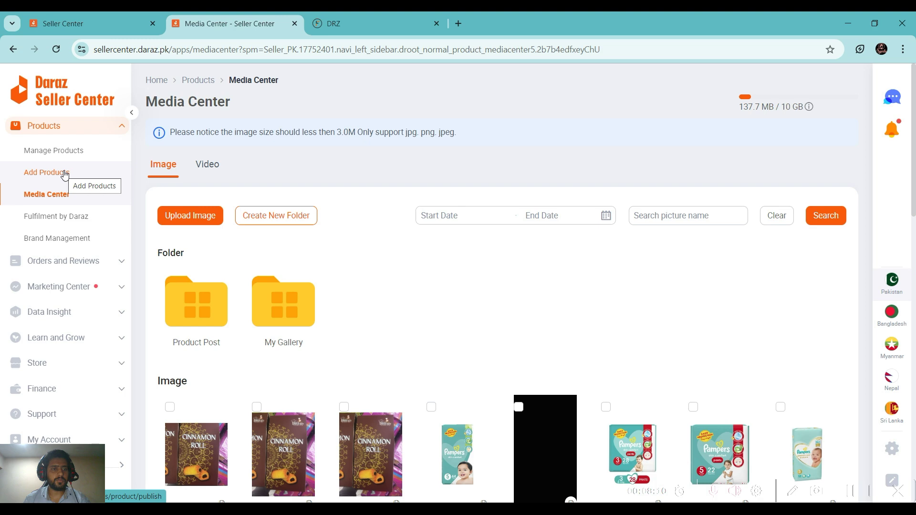
left_click(365, 21)
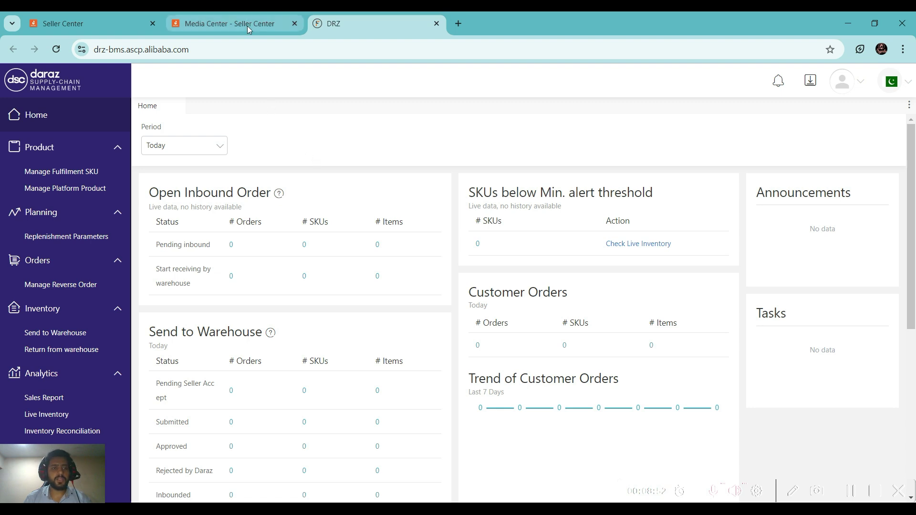
mouse_move(247, 27)
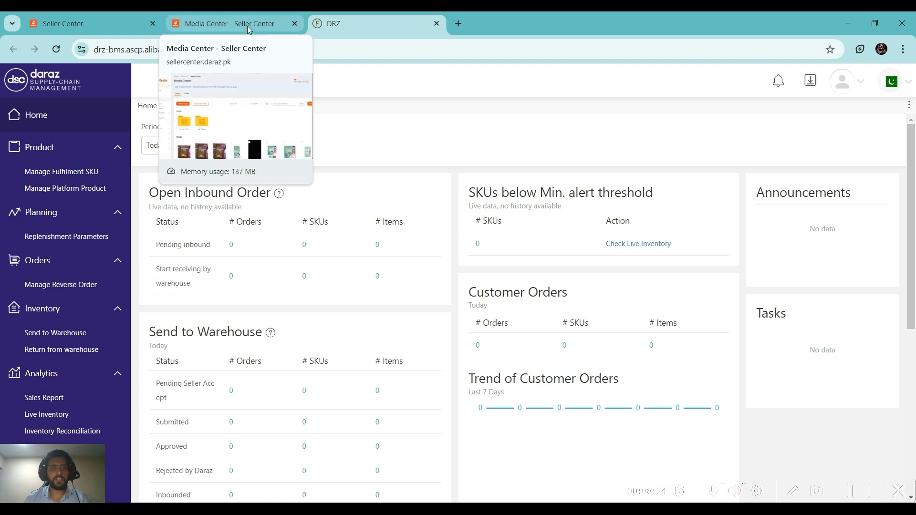
left_click(248, 28)
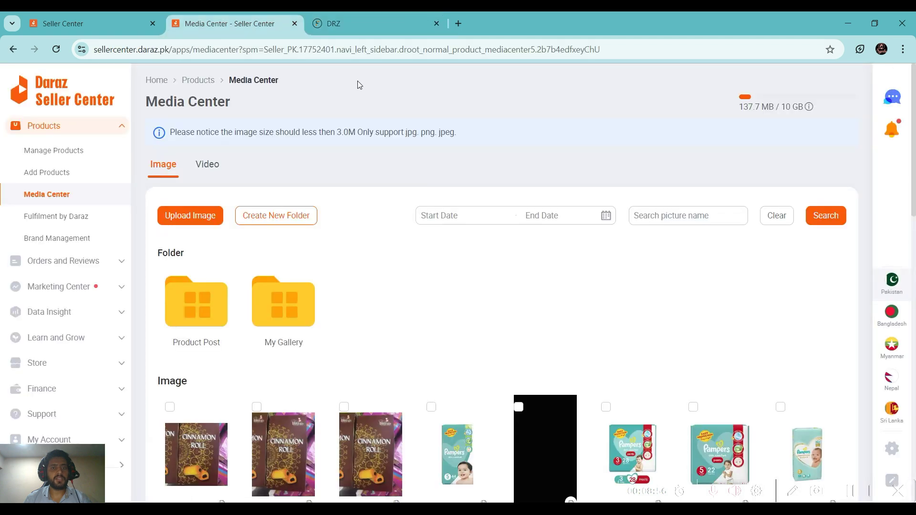
left_click(436, 24)
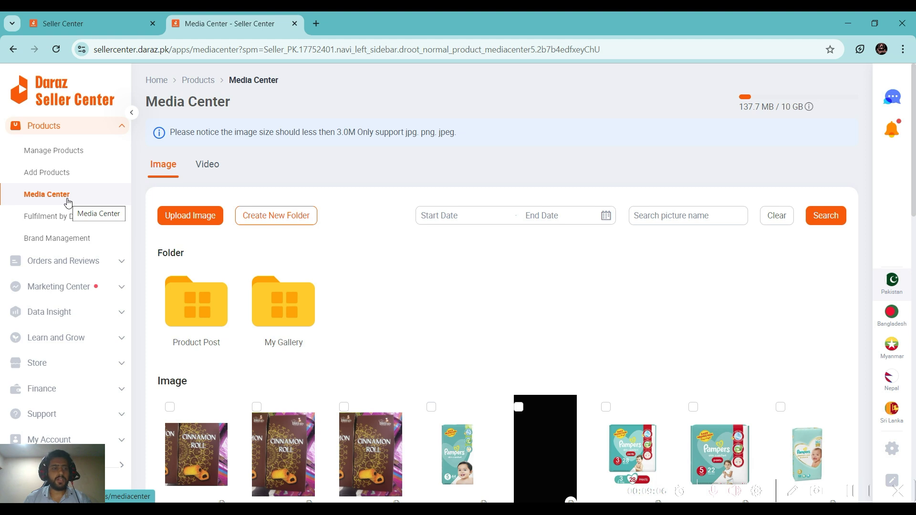
Open Brand Management, review the application form for a new brand, and close the form
left_click(57, 240)
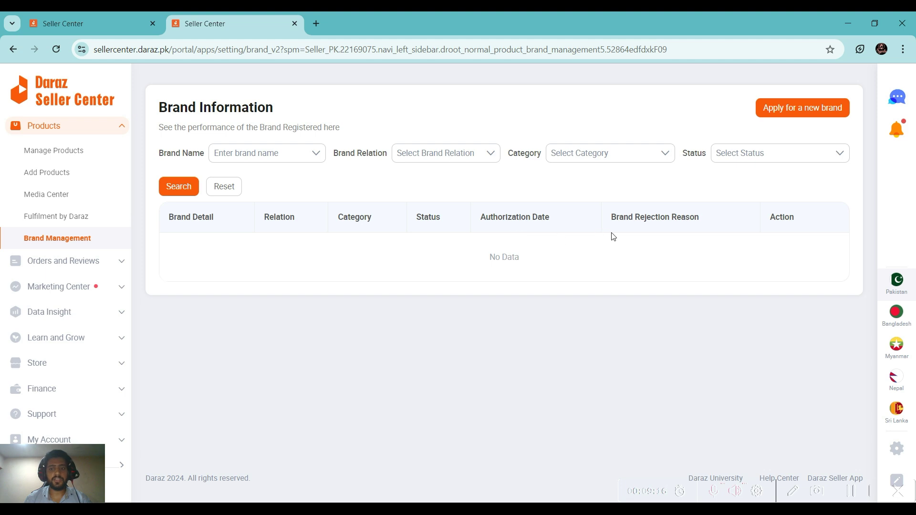
left_click(821, 110)
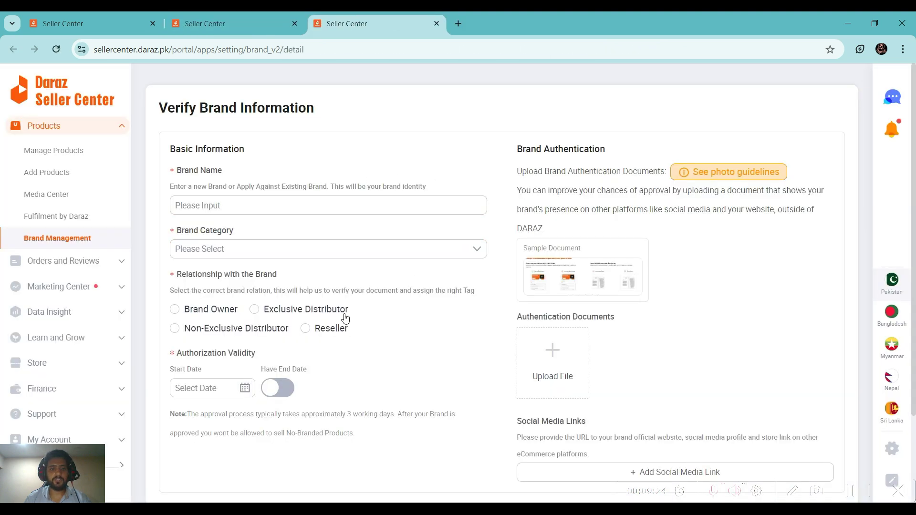
scroll(341, 325, "down", 3)
scroll(344, 334, "up", 3)
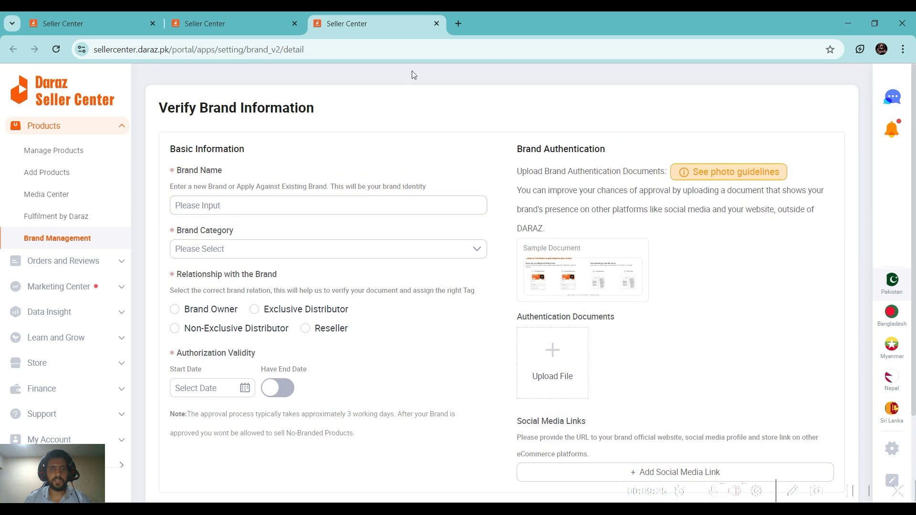
left_click(437, 23)
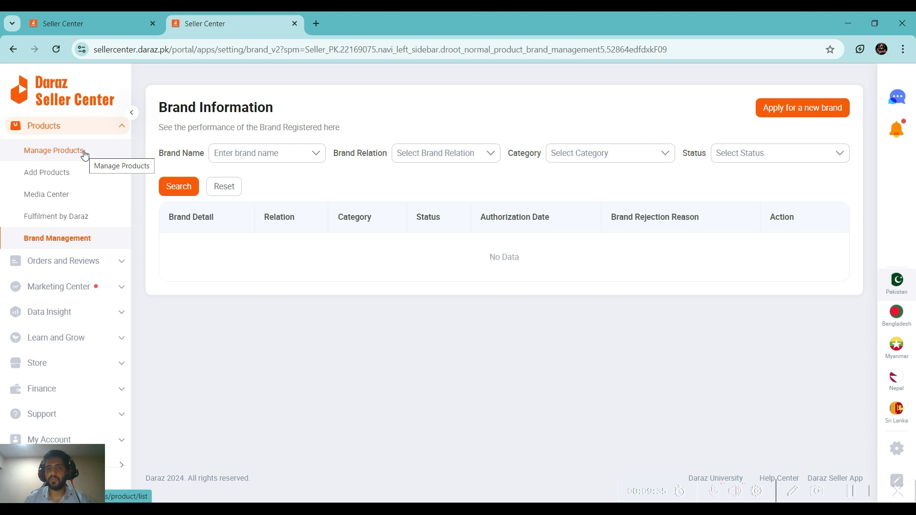
Open Order Management and show the list of all orders
left_click(115, 132)
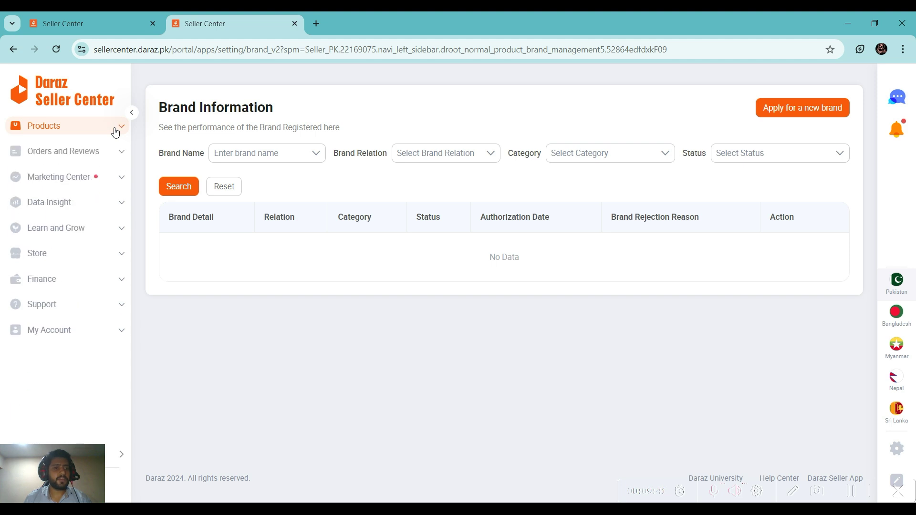
left_click(99, 157)
left_click(66, 186)
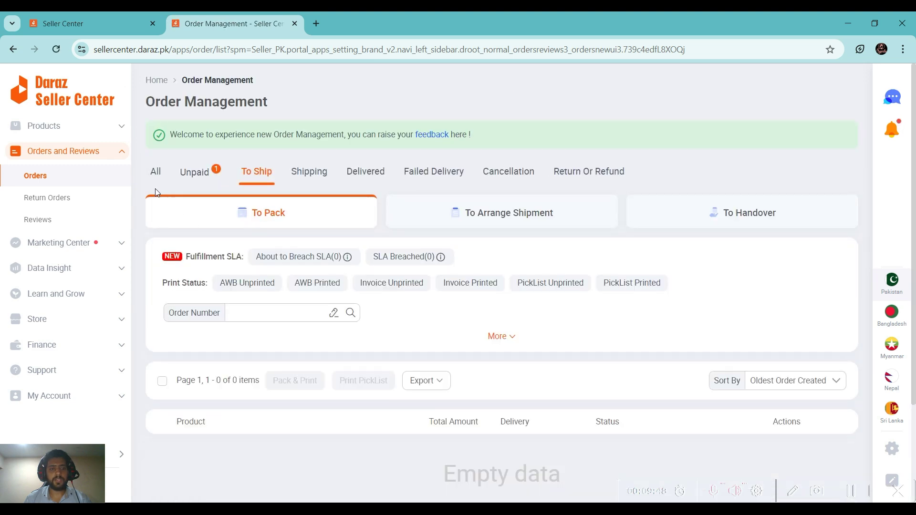
left_click(157, 177)
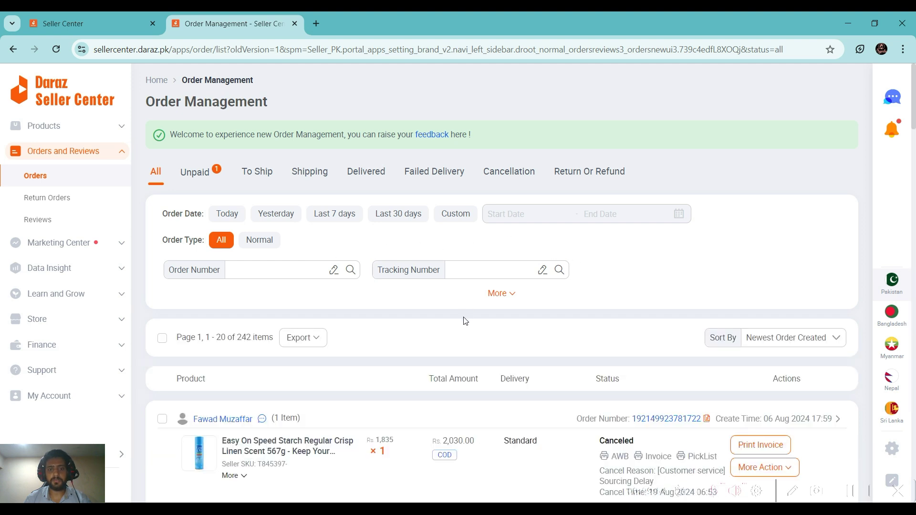
scroll(465, 321, "down", 1)
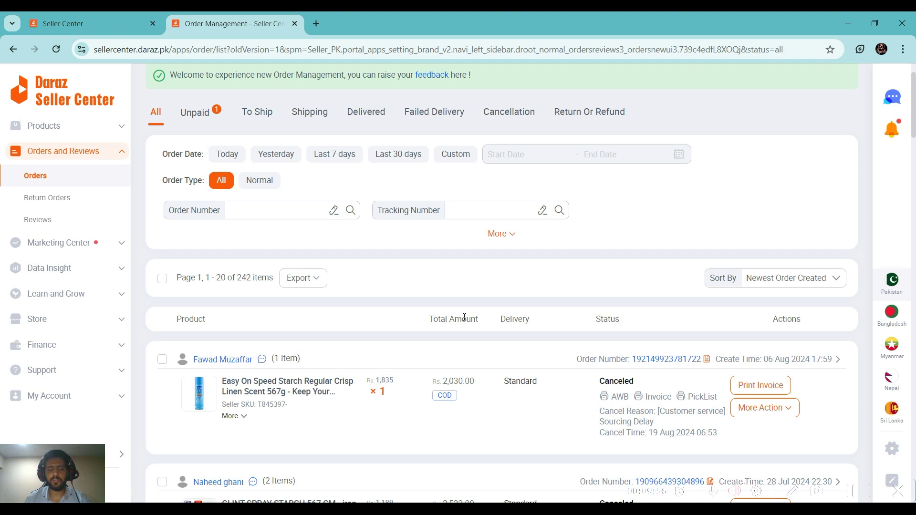
scroll(428, 317, "up", 1)
Review the Unpaid, To Ship and Shipping orders one after another
left_click(196, 173)
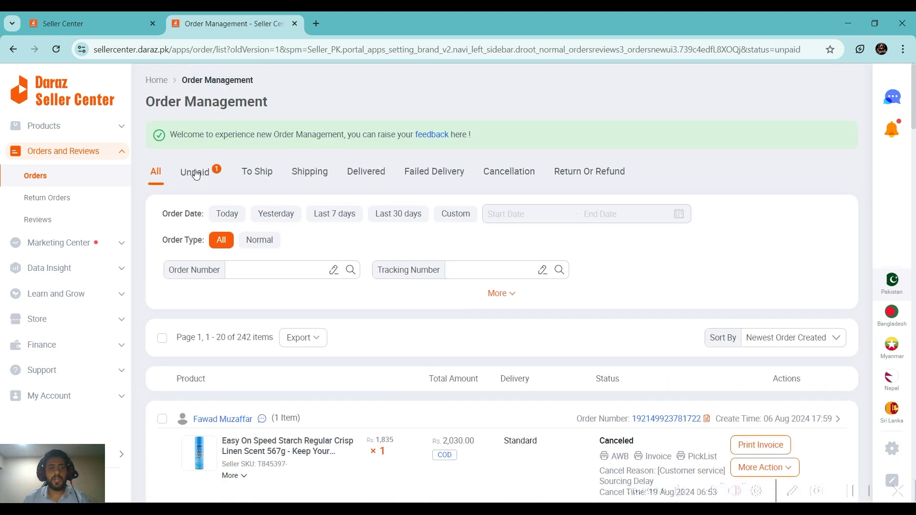
scroll(395, 322, "down", 1)
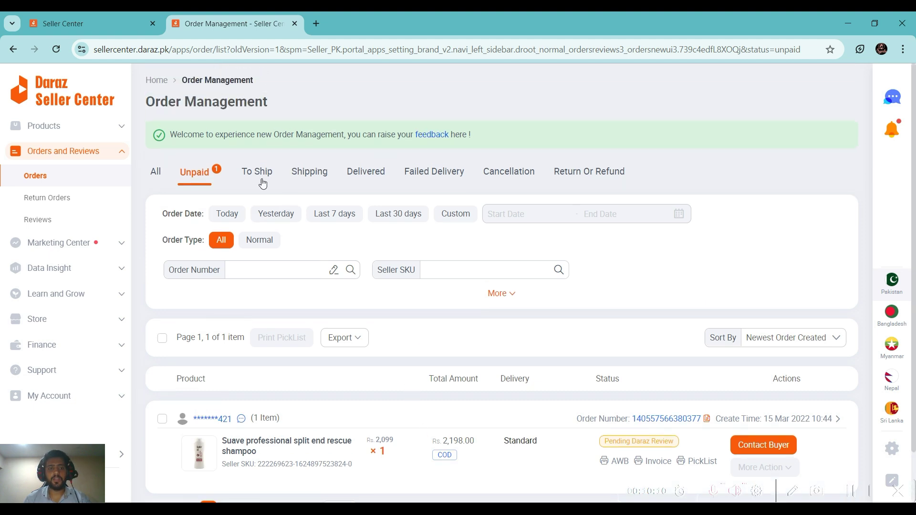
left_click(257, 175)
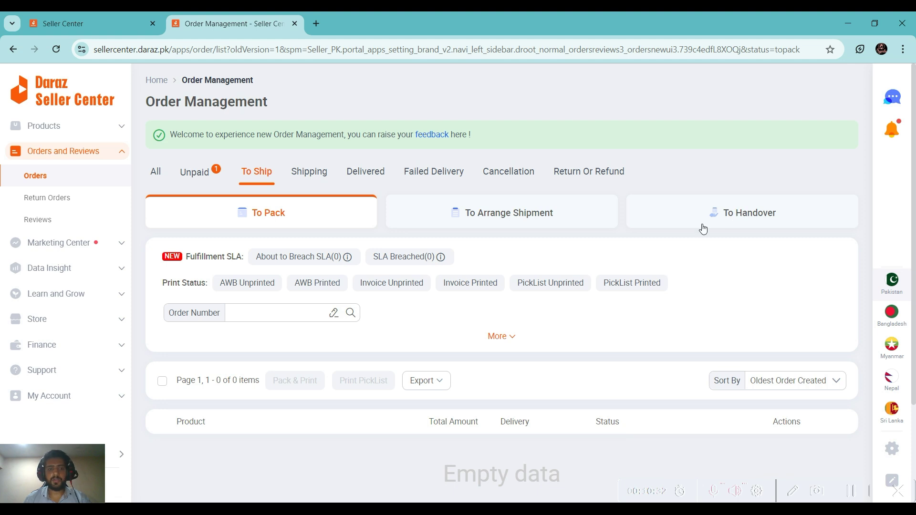
left_click(322, 179)
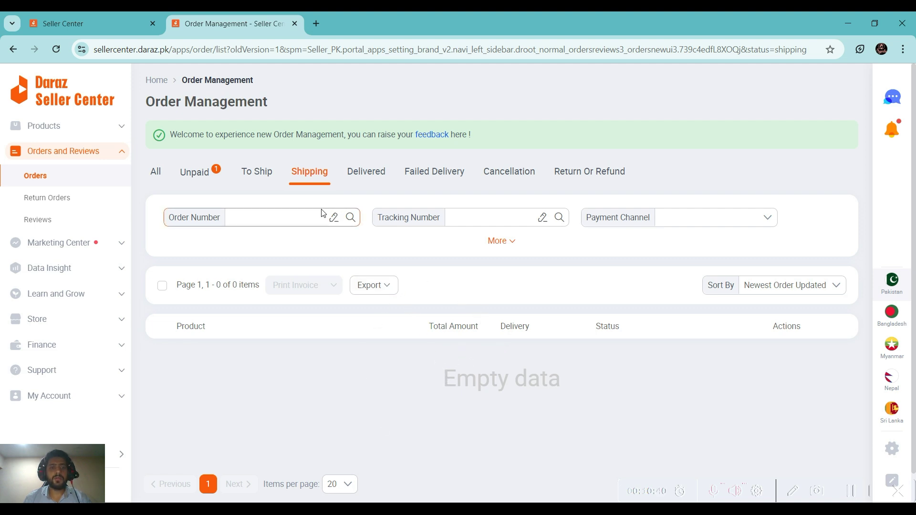
Show the Delivered orders and look through the list
left_click(363, 175)
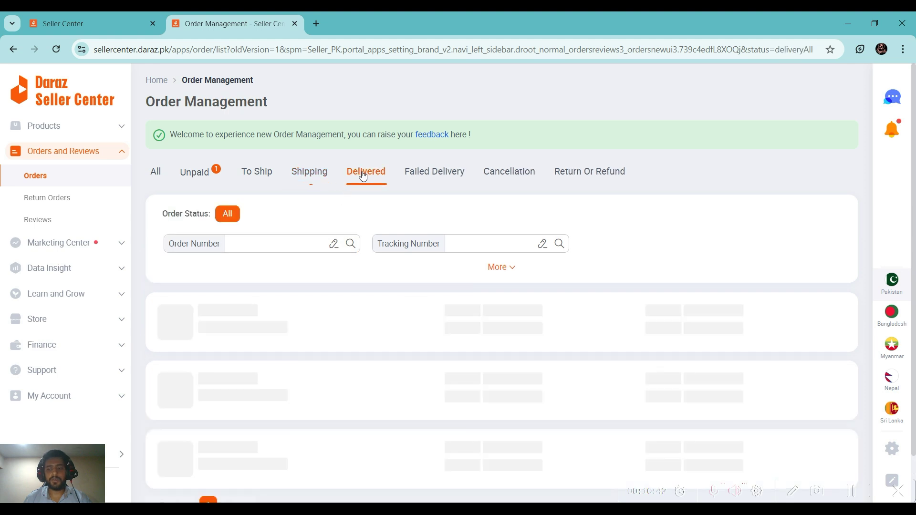
scroll(479, 353, "down", 4)
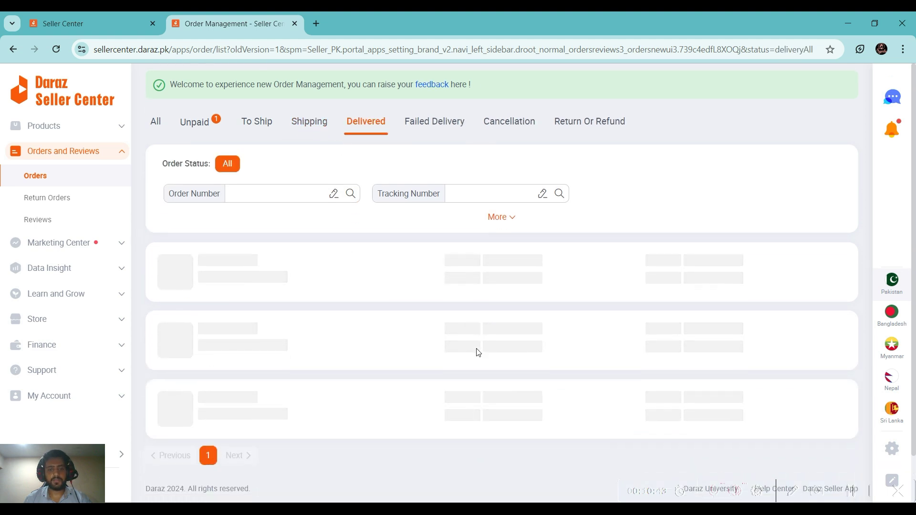
scroll(351, 351, "down", 20)
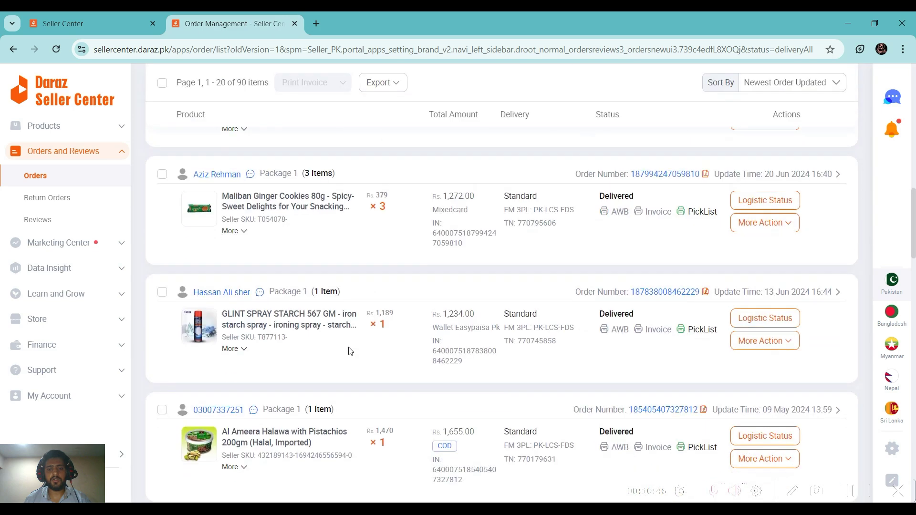
scroll(350, 351, "up", 20)
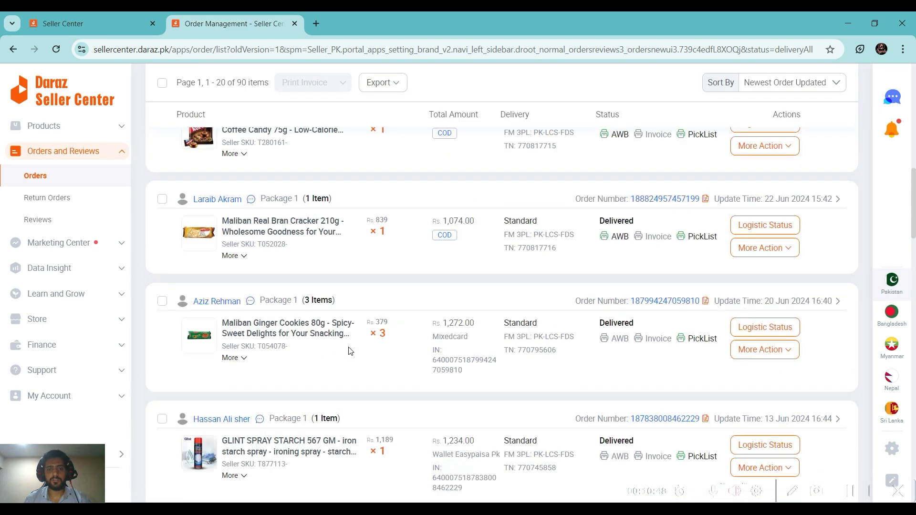
Show the Failed Delivery orders and look through the list
left_click(428, 173)
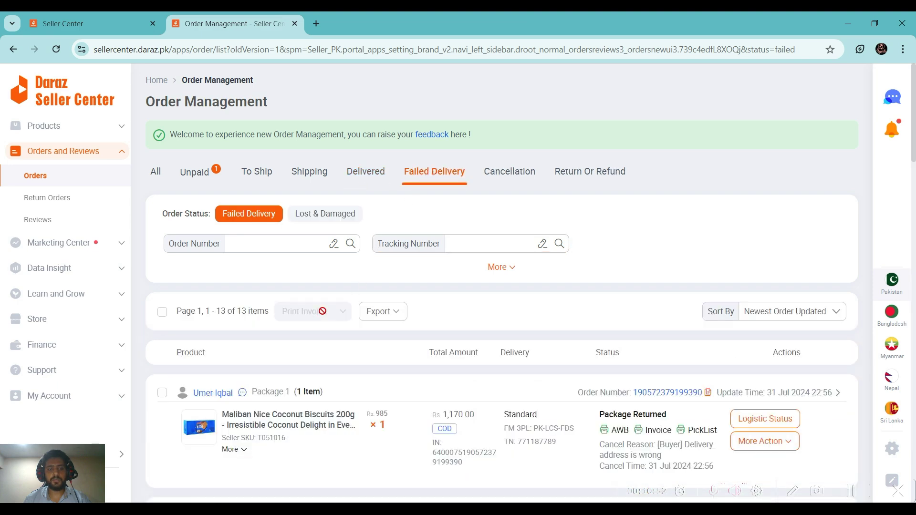
scroll(332, 349, "down", 5)
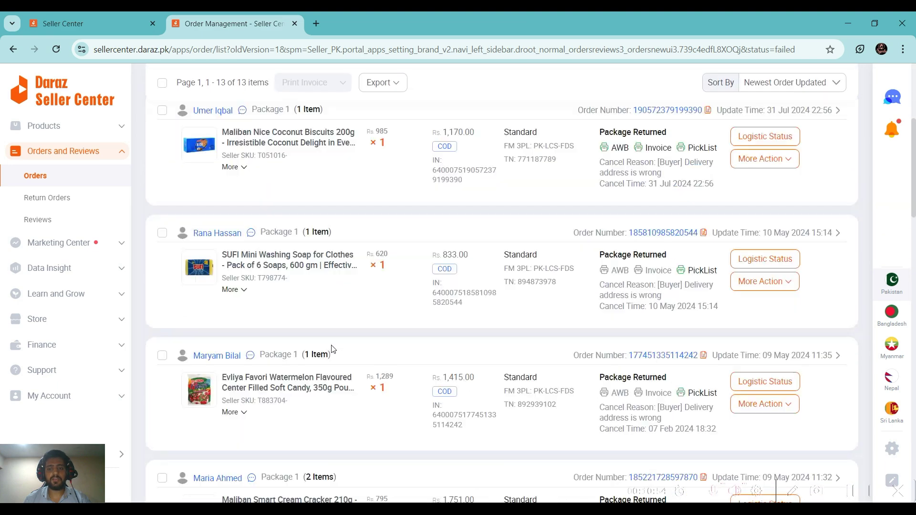
scroll(332, 349, "down", 6)
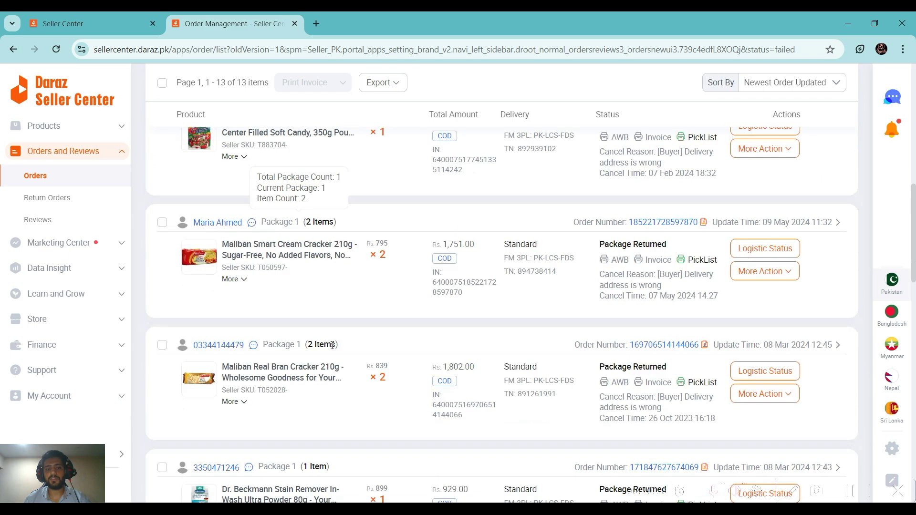
scroll(332, 349, "down", 5)
scroll(333, 349, "up", 12)
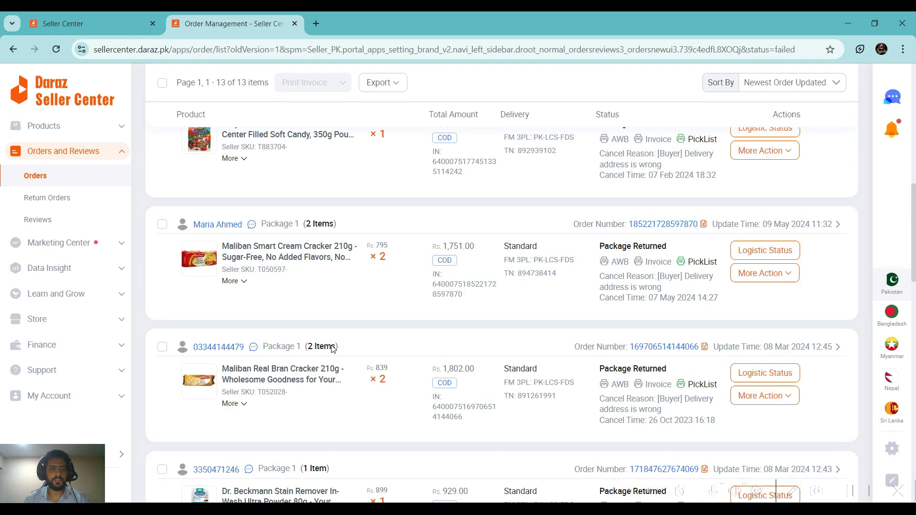
scroll(333, 349, "up", 5)
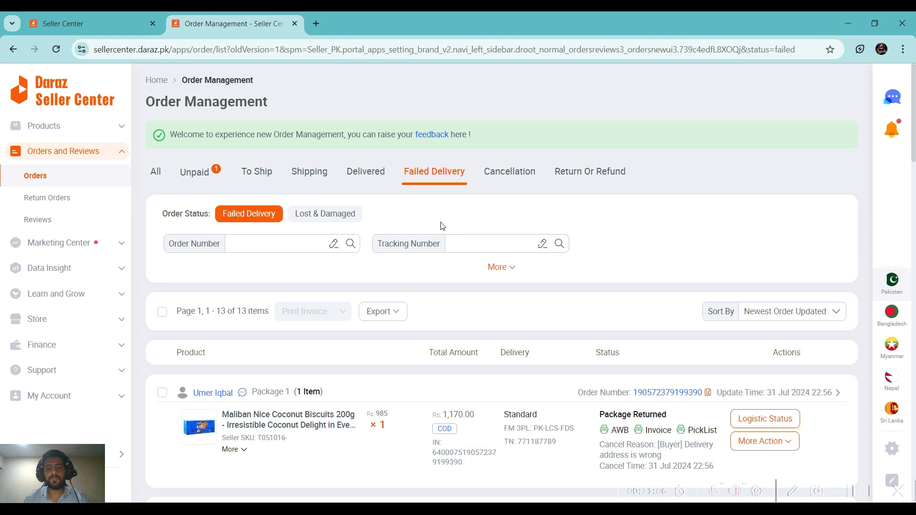
Show the orders under Cancellation and look through the canceled orders
left_click(510, 173)
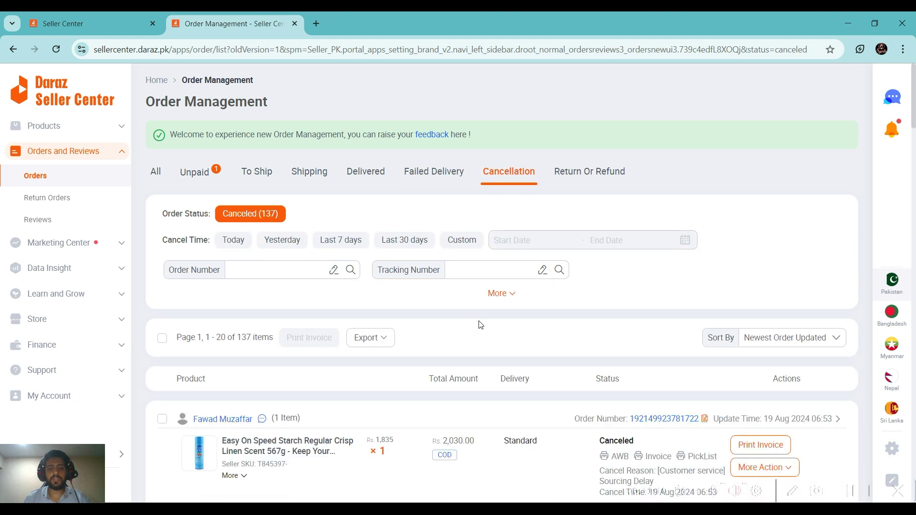
scroll(480, 327, "down", 3)
scroll(480, 330, "down", 2)
scroll(480, 329, "up", 5)
Open the Return Orders page from the Return Or Refund status in Order Management
left_click(584, 173)
left_click(436, 24)
left_click(564, 172)
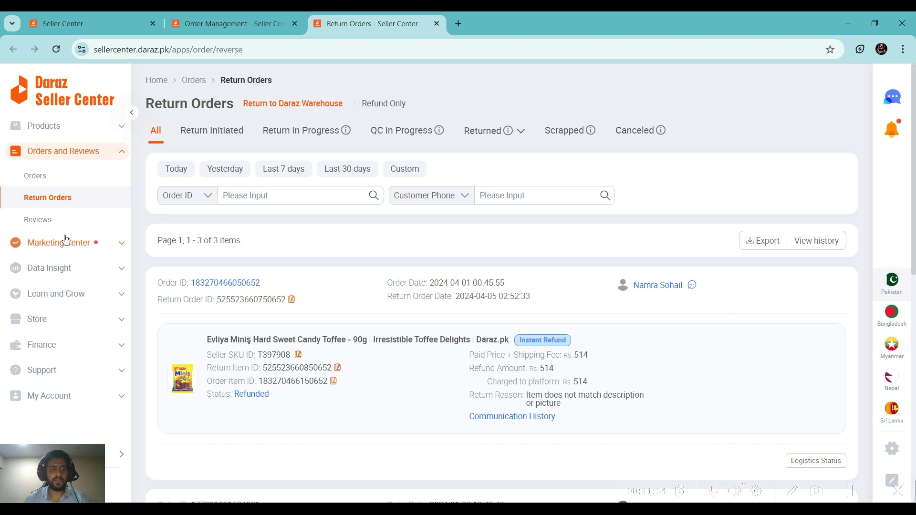
Open Reviews Management and review the performance overview, the review tools and the product review details
left_click(46, 221)
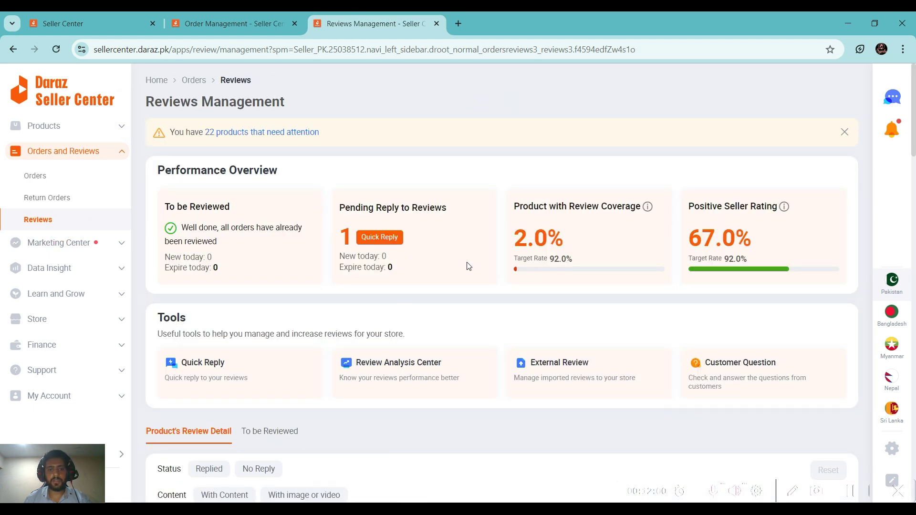
scroll(460, 267, "down", 1)
scroll(457, 268, "up", 1)
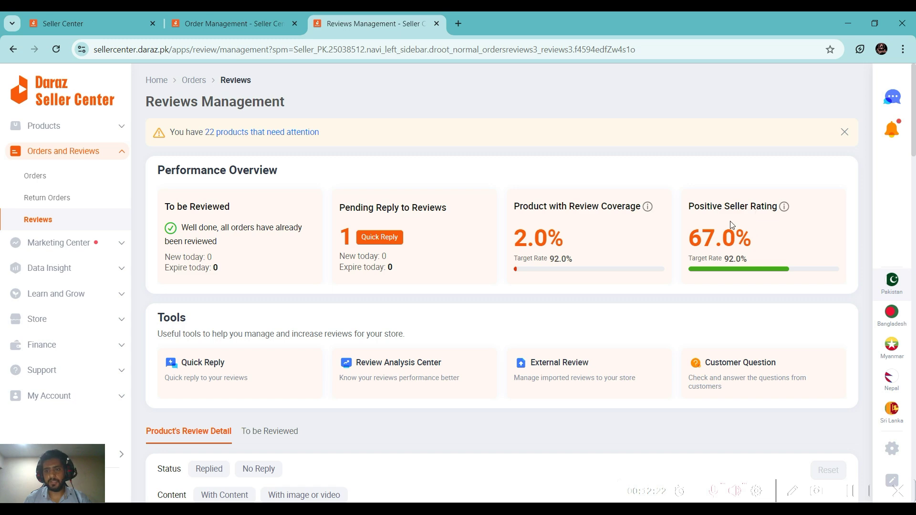
scroll(718, 248, "down", 4)
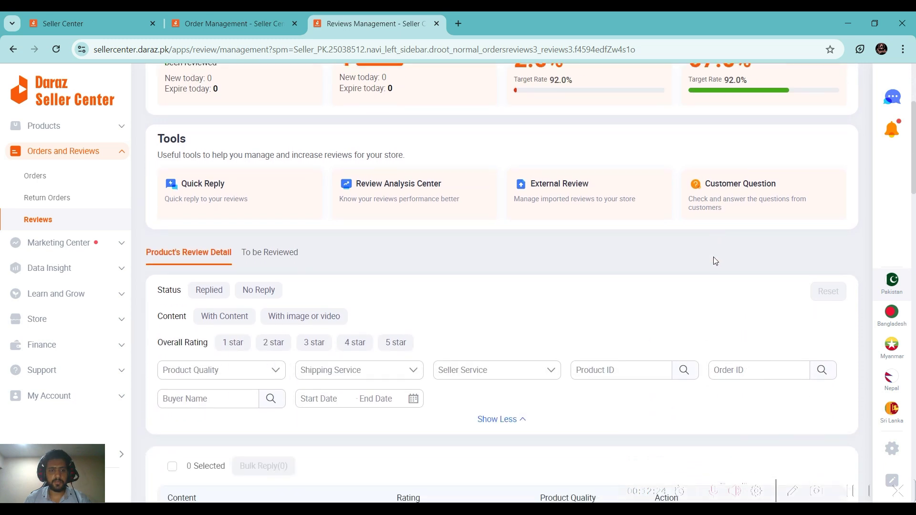
scroll(642, 280, "down", 7)
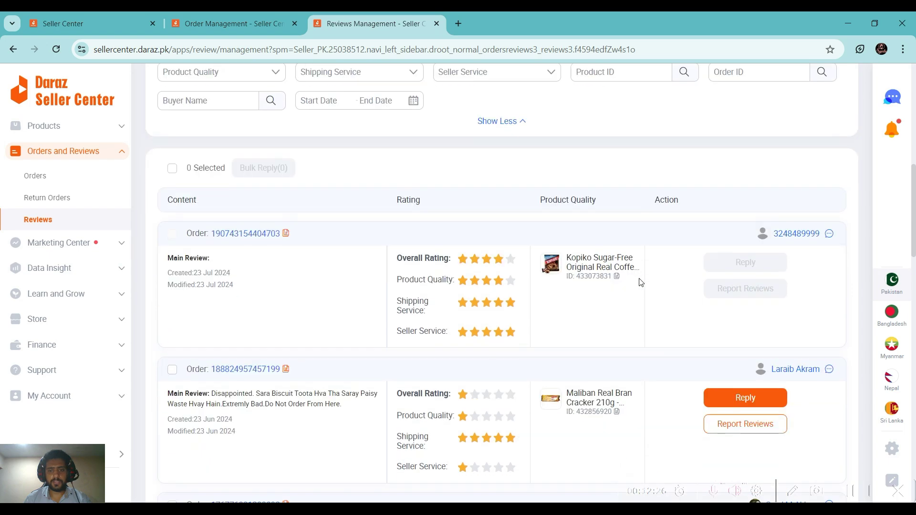
scroll(513, 230, "down", 20)
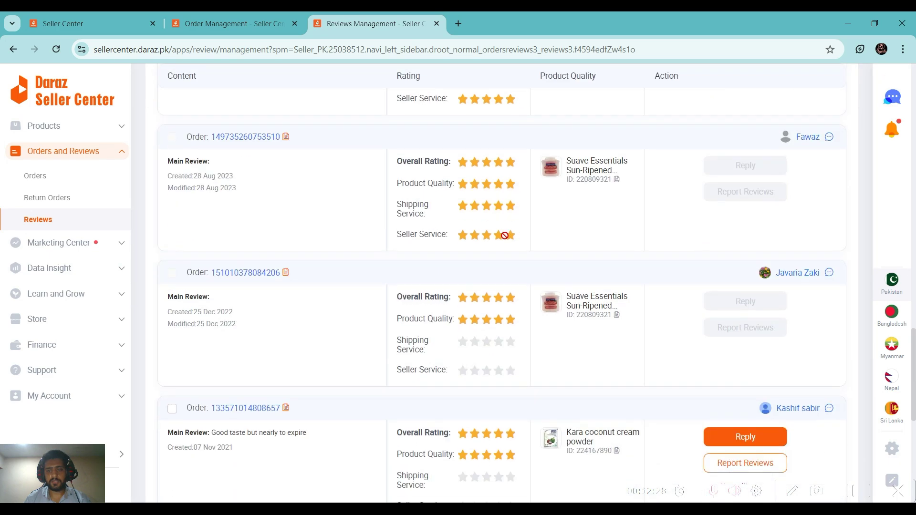
scroll(505, 236, "up", 20)
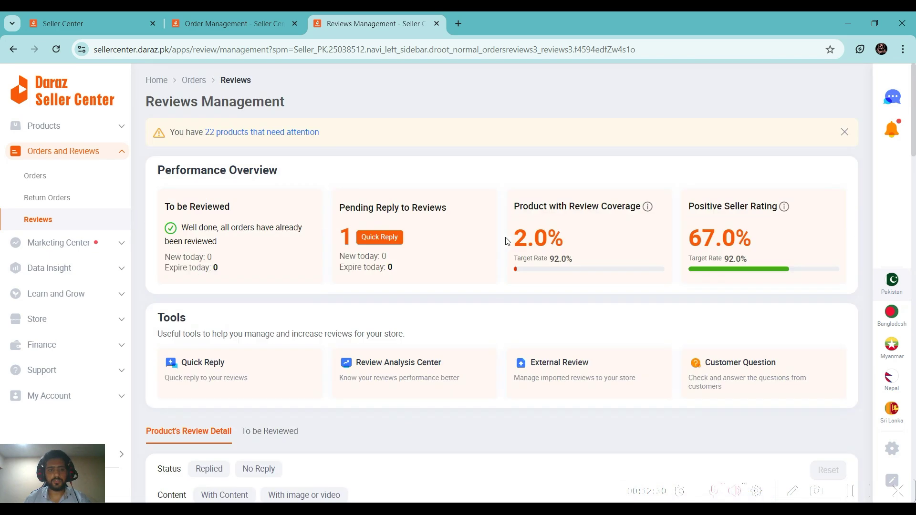
Open Campaign (New) in the Marketing Center and review its Campaigns and Flash Sale sections
left_click(105, 244)
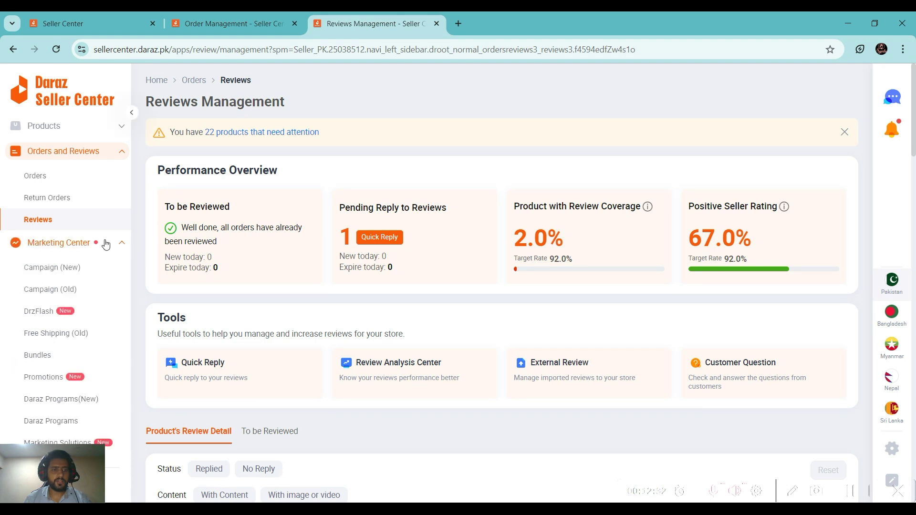
left_click(61, 269)
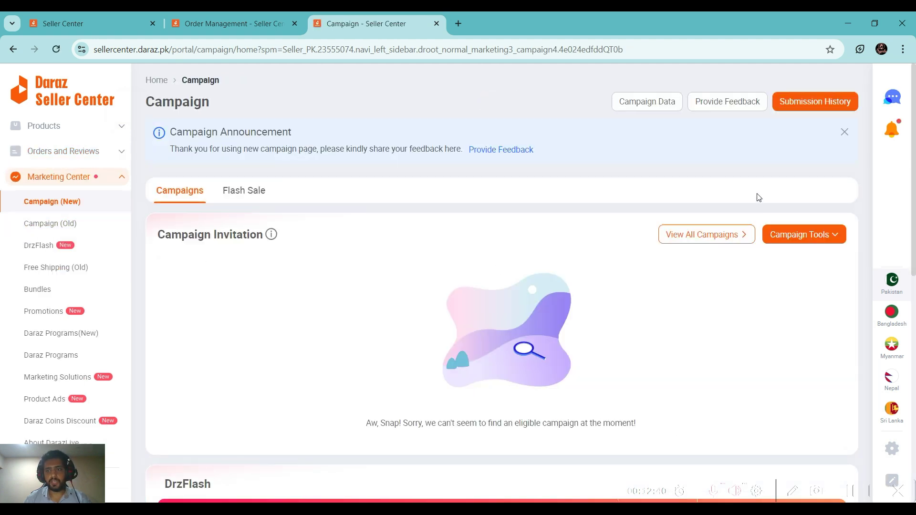
left_click(244, 192)
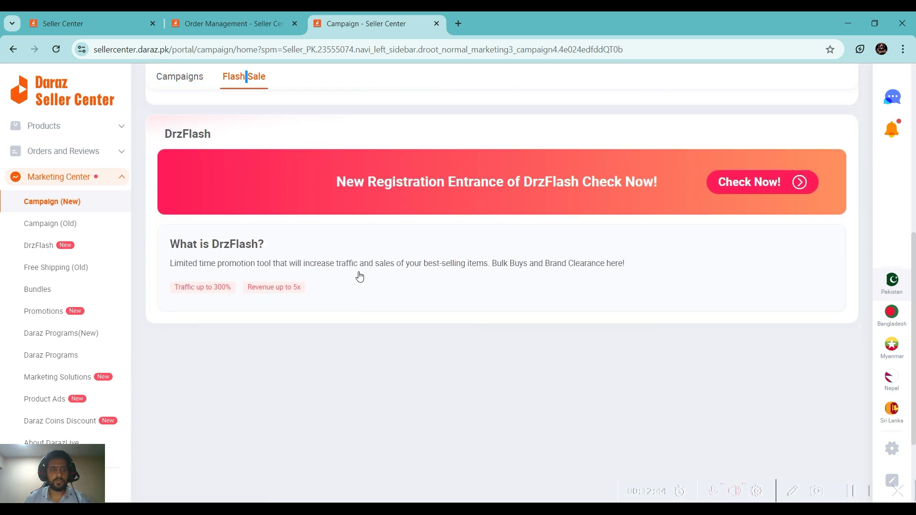
scroll(358, 274, "down", 3)
scroll(325, 274, "up", 4)
scroll(286, 272, "up", 5)
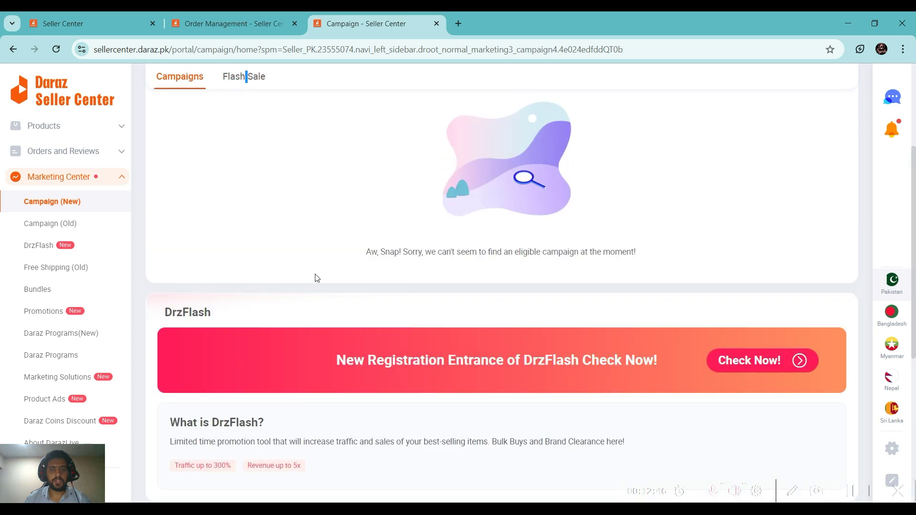
Open Campaign (Old) and review the available, registered and voucher campaigns under Mega/A+ Campaigns
left_click(47, 233)
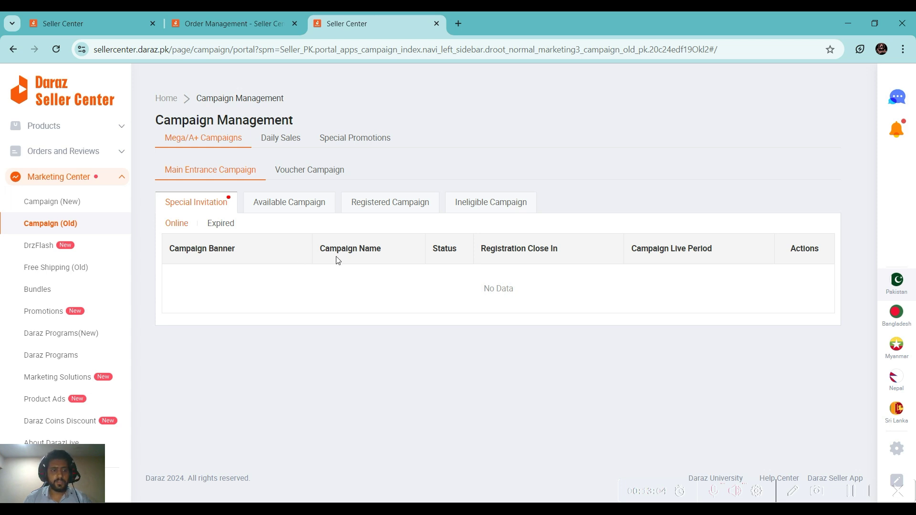
left_click(75, 246)
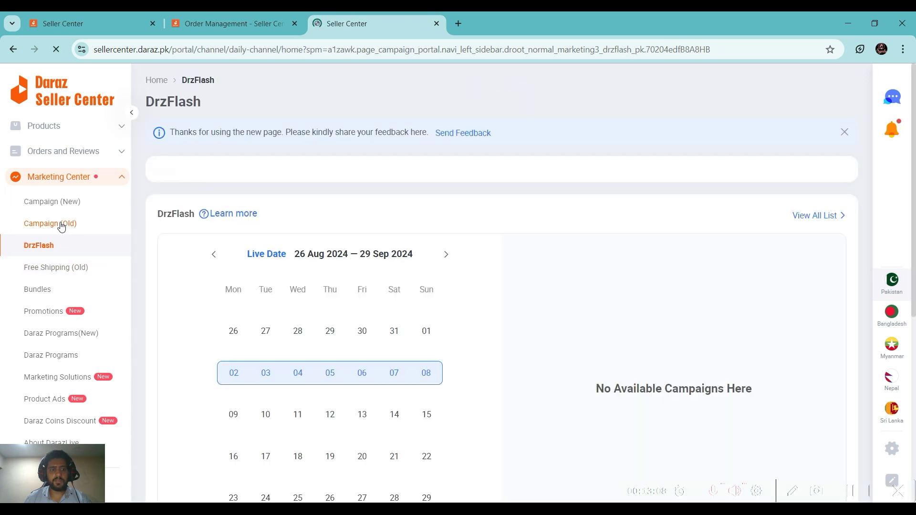
left_click(61, 225)
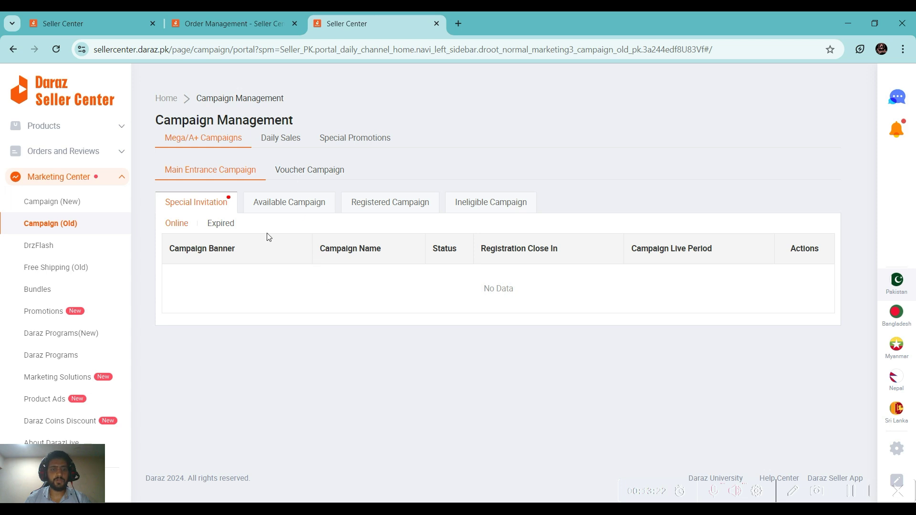
left_click(258, 211)
left_click(363, 201)
left_click(321, 172)
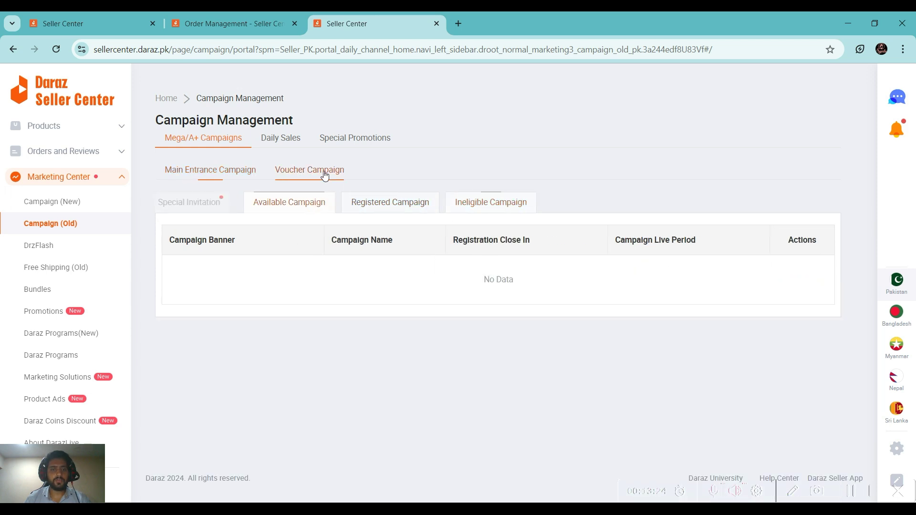
Revisit Campaign (New), and open the DrzFlash page to examine its live date calendar and campaigns
left_click(104, 206)
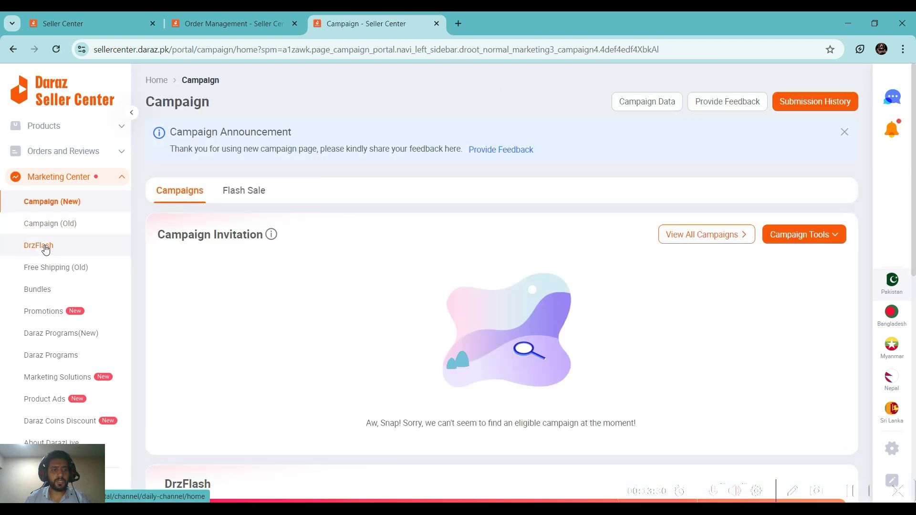
left_click(42, 246)
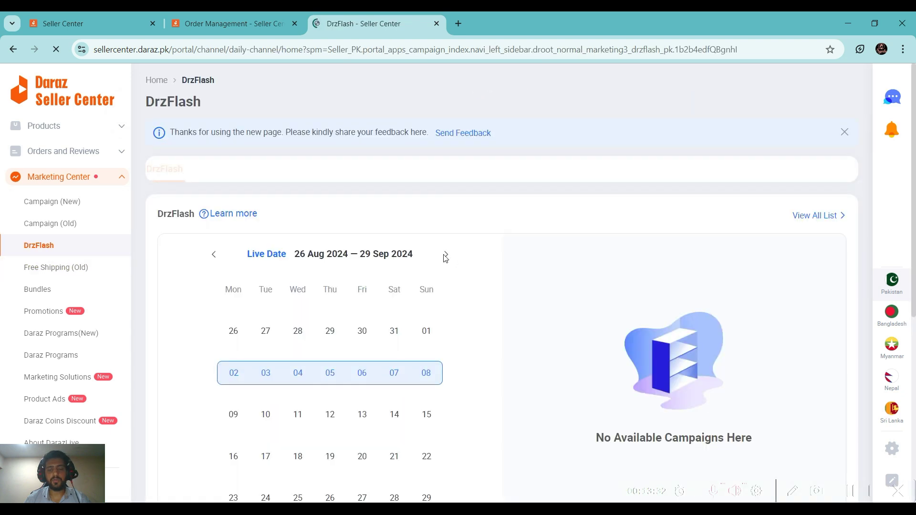
scroll(464, 282, "down", 4)
scroll(464, 283, "up", 4)
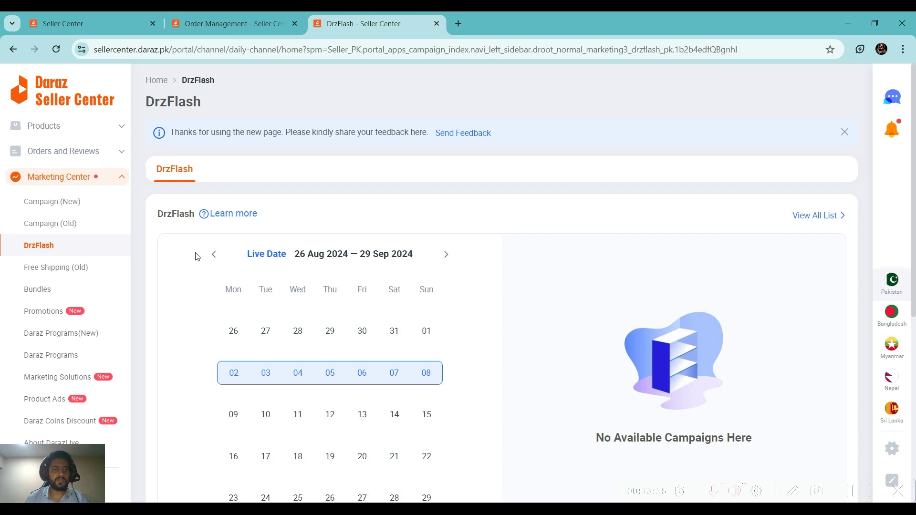
scroll(198, 257, "down", 3)
Review the Free Shipping (Old) promotion list and the Bundles page of the Marketing Center
left_click(78, 267)
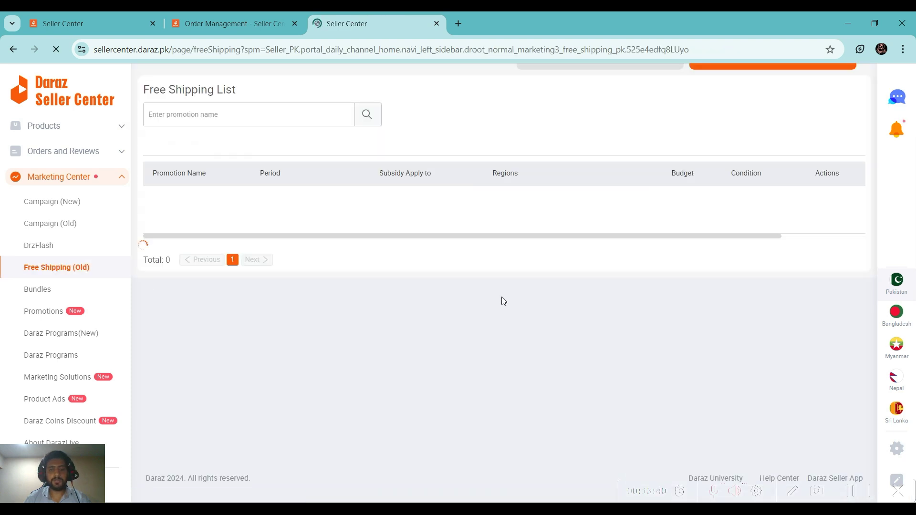
scroll(407, 300, "up", 3)
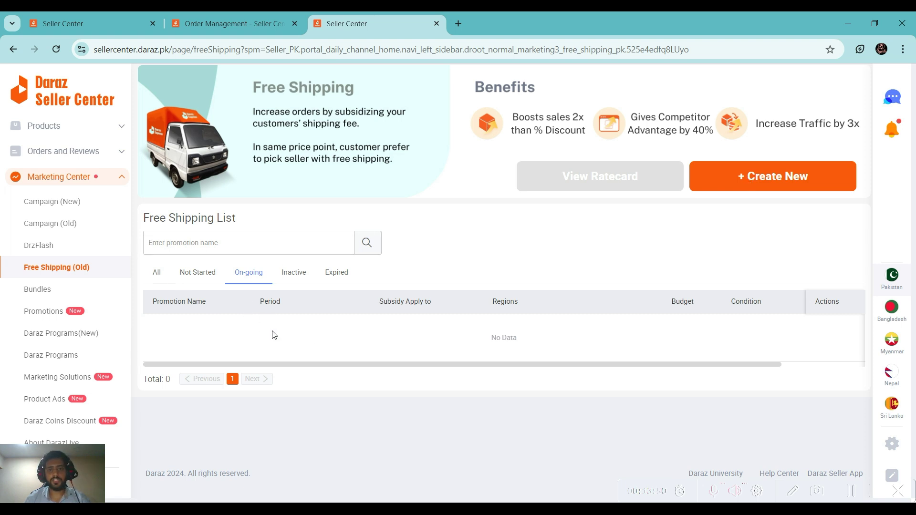
scroll(105, 302, "down", 2)
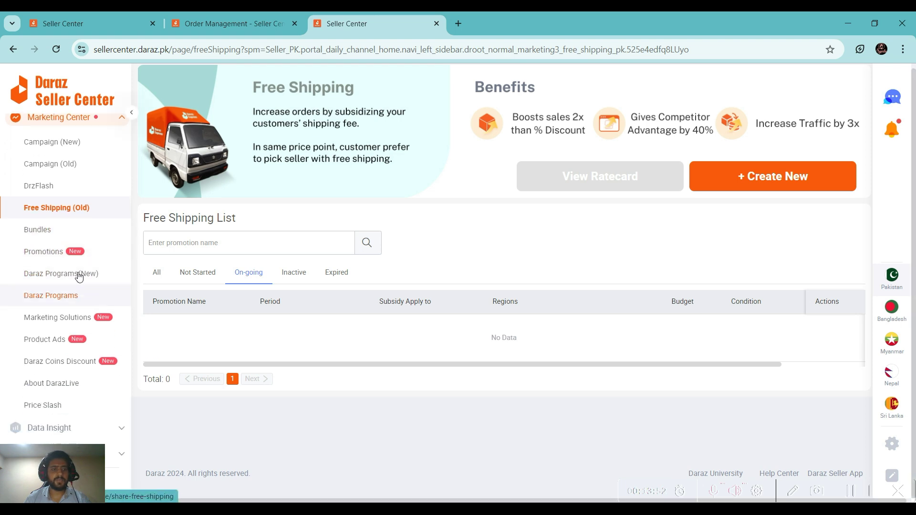
left_click(61, 233)
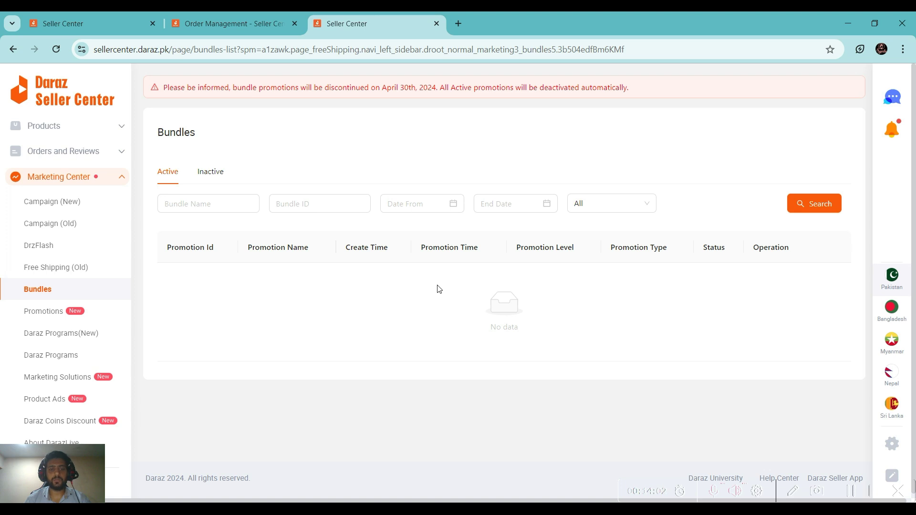
scroll(391, 303, "down", 1)
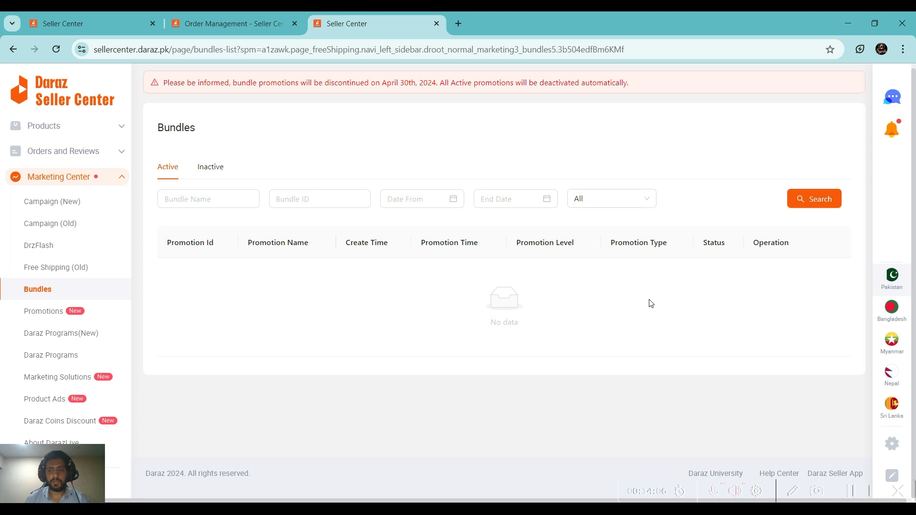
scroll(712, 356, "up", 1)
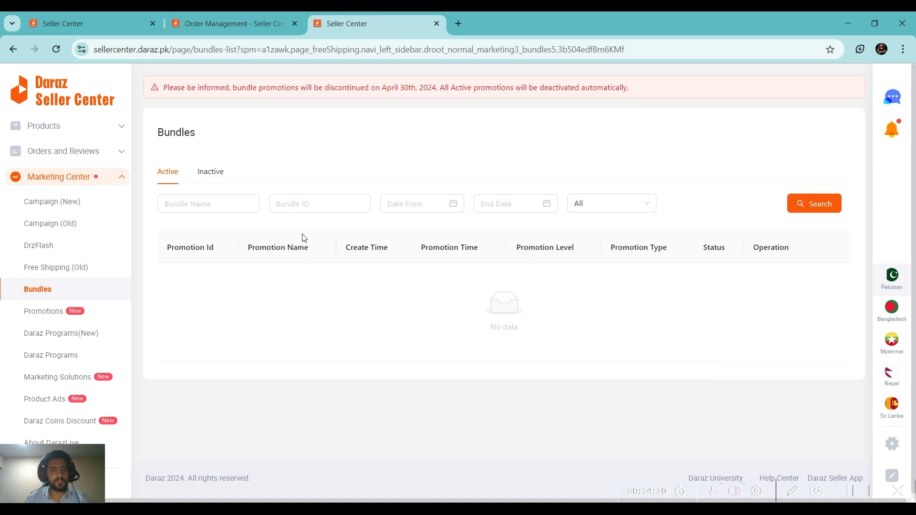
Open Promotions and review the Other Vouchers, Regular Voucher and Early Bird Price tools and the on-going promotions
left_click(83, 312)
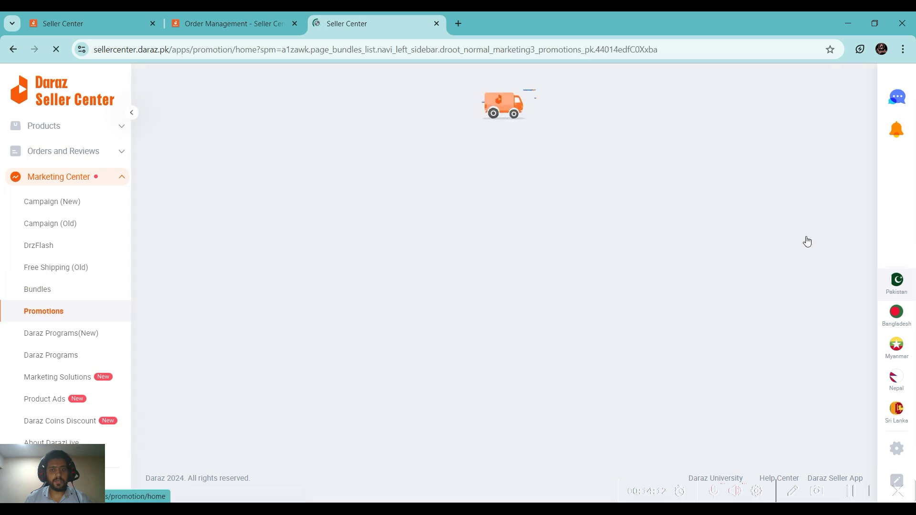
mouse_move(491, 279)
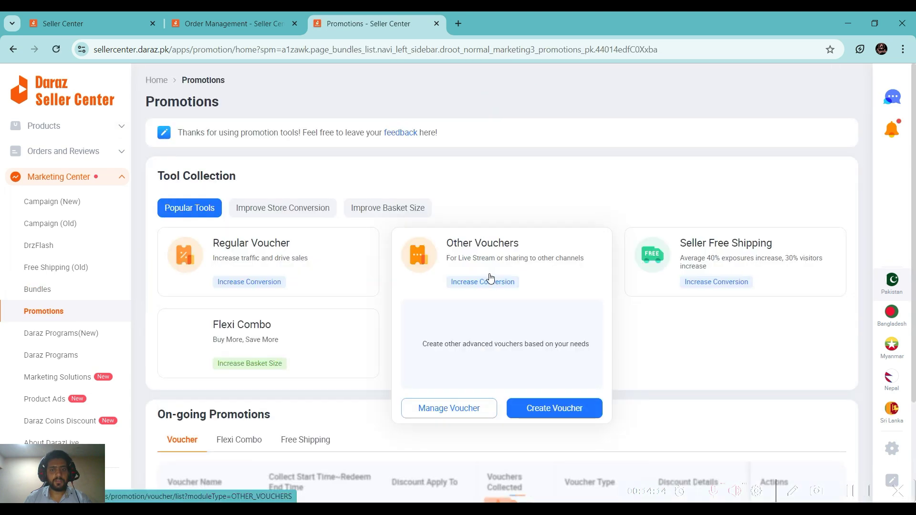
mouse_move(253, 262)
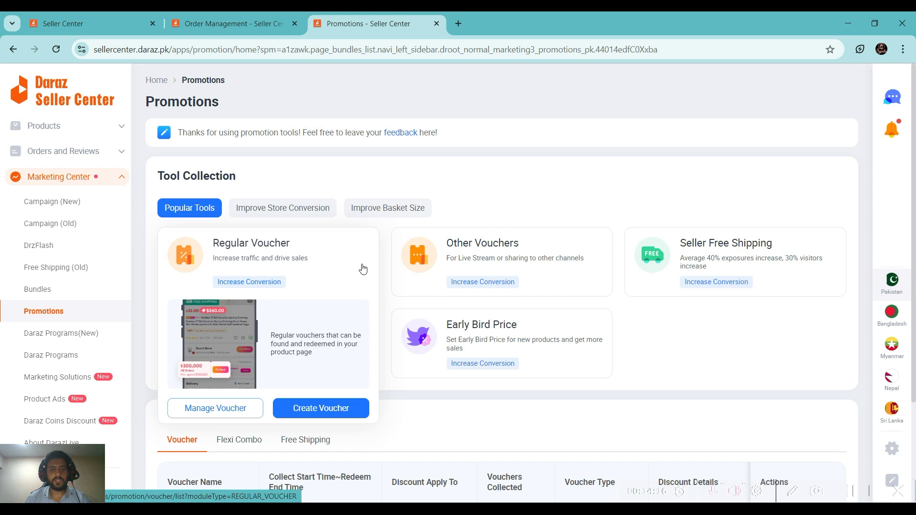
mouse_move(407, 354)
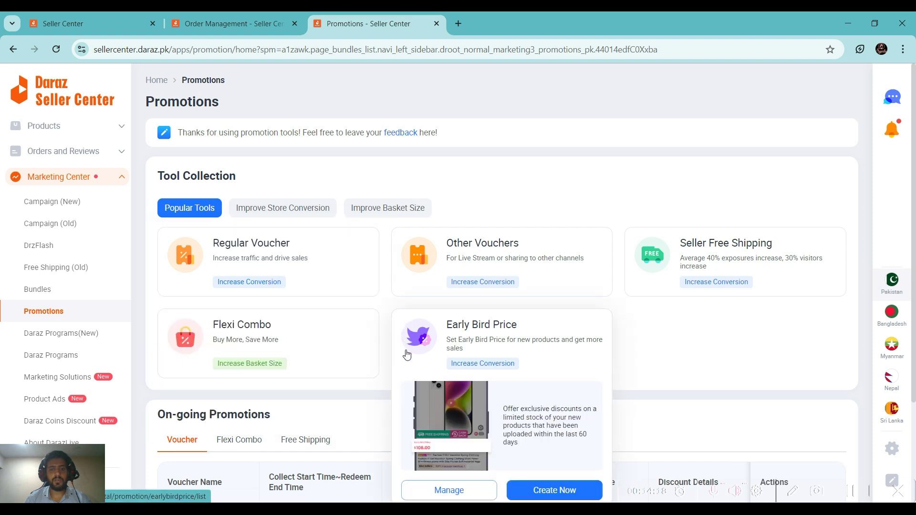
scroll(407, 354, "down", 3)
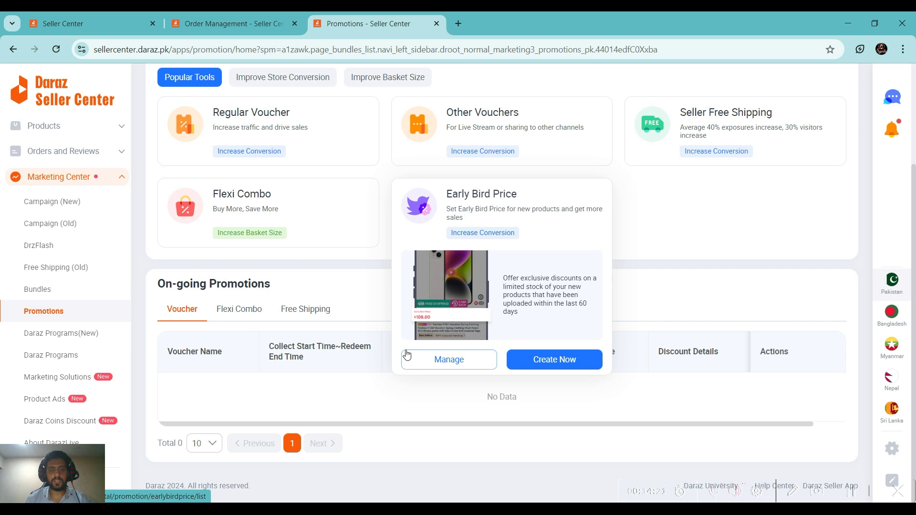
Open Daraz Programs(New) to review the available Freeshipping Max program, and check the performance summary and available programs under Daraz Programs
scroll(407, 354, "up", 3)
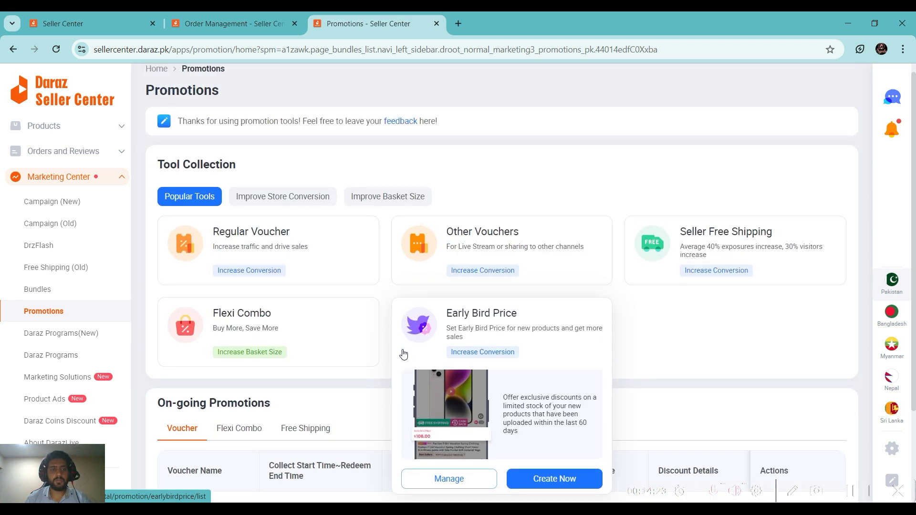
mouse_move(316, 340)
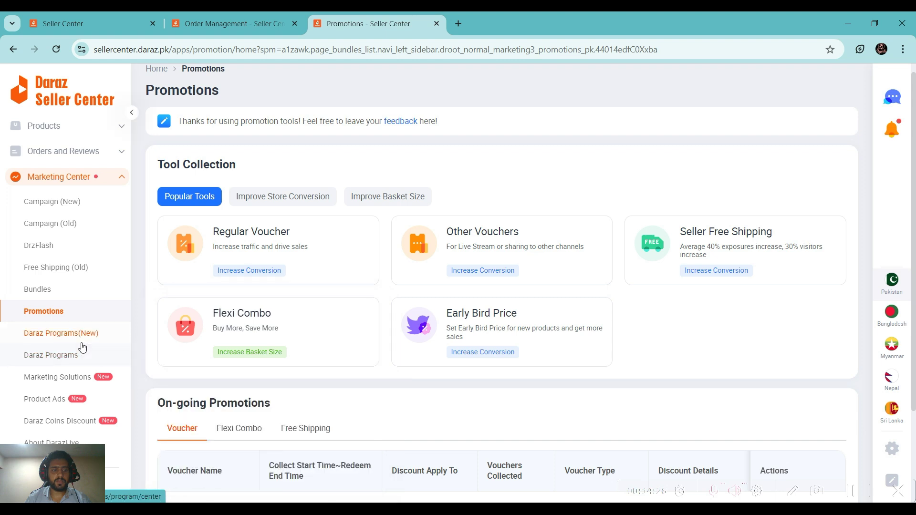
scroll(81, 339, "down", 3)
left_click(82, 217)
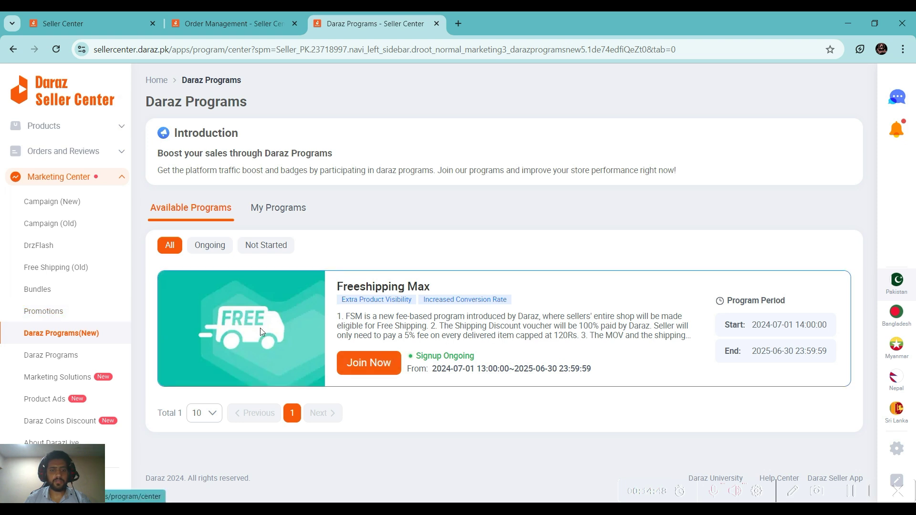
left_click(67, 354)
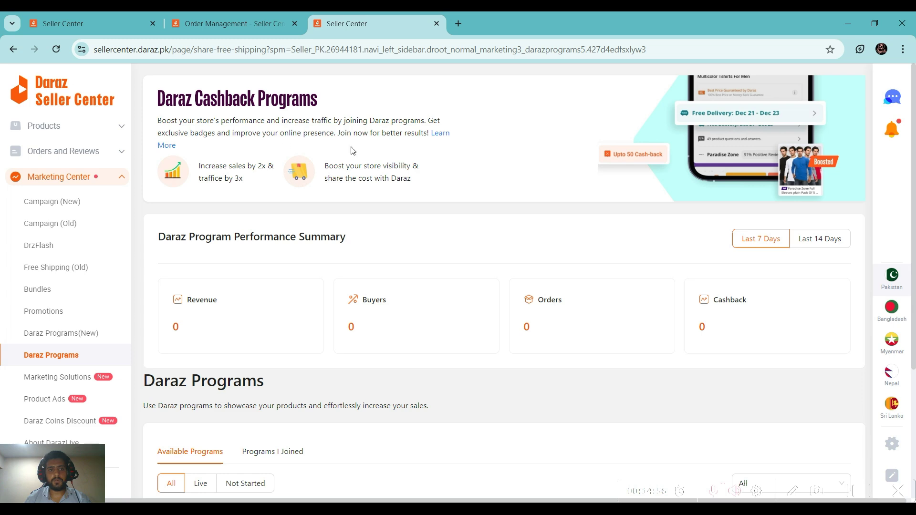
scroll(279, 291, "down", 3)
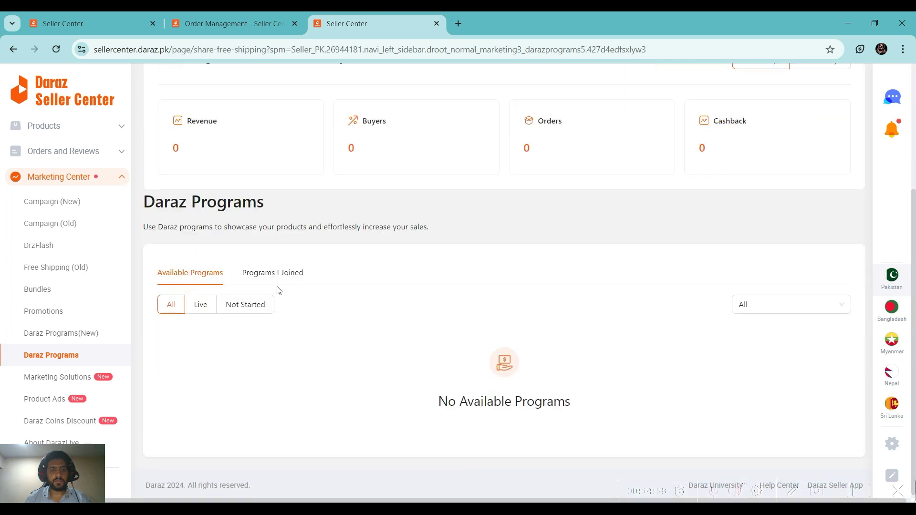
scroll(308, 289, "up", 3)
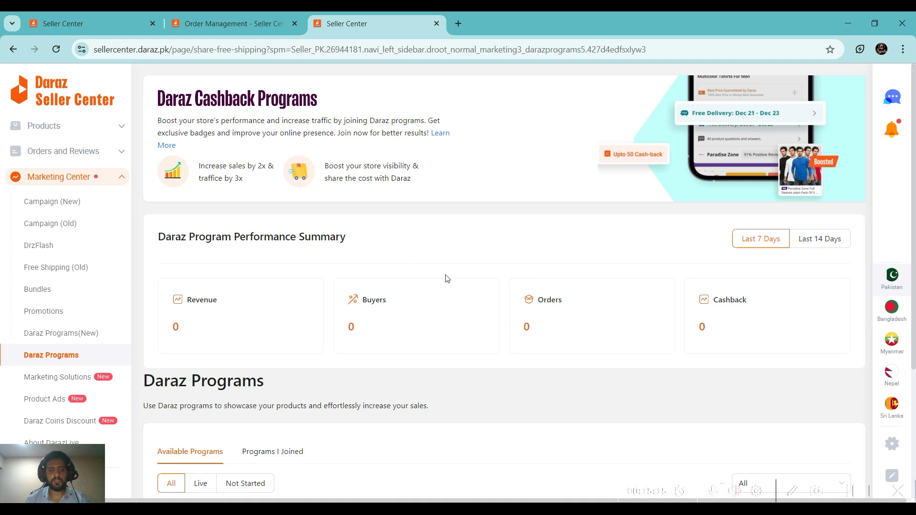
Open Marketing Solutions and Product Ads in the Marketing Center and review their Daraz Sponsored Solutions onboarding pages
scroll(430, 272, "down", 4)
scroll(57, 286, "down", 4)
left_click(65, 285)
left_click(67, 199)
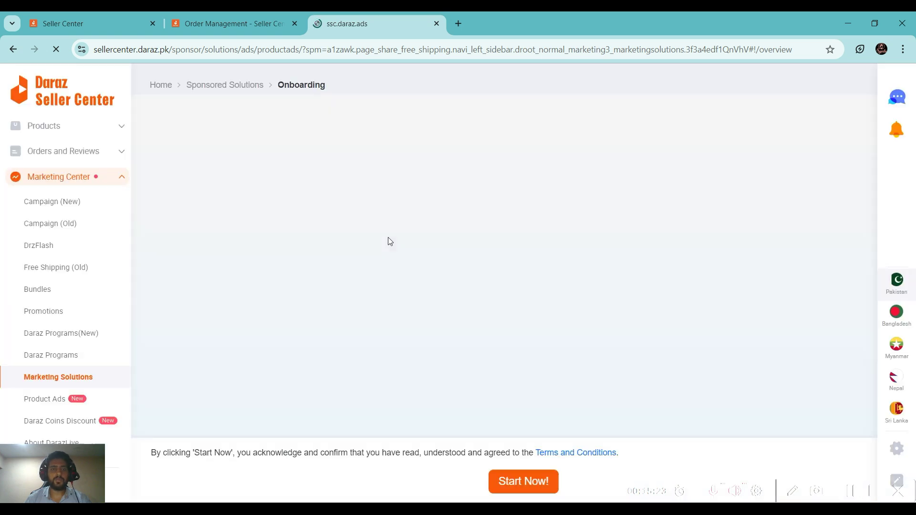
scroll(386, 239, "down", 12)
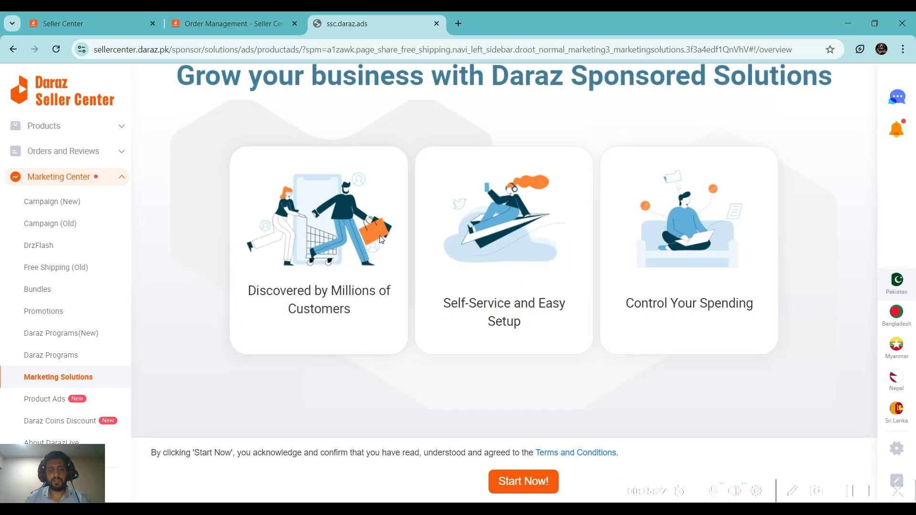
mouse_move(381, 238)
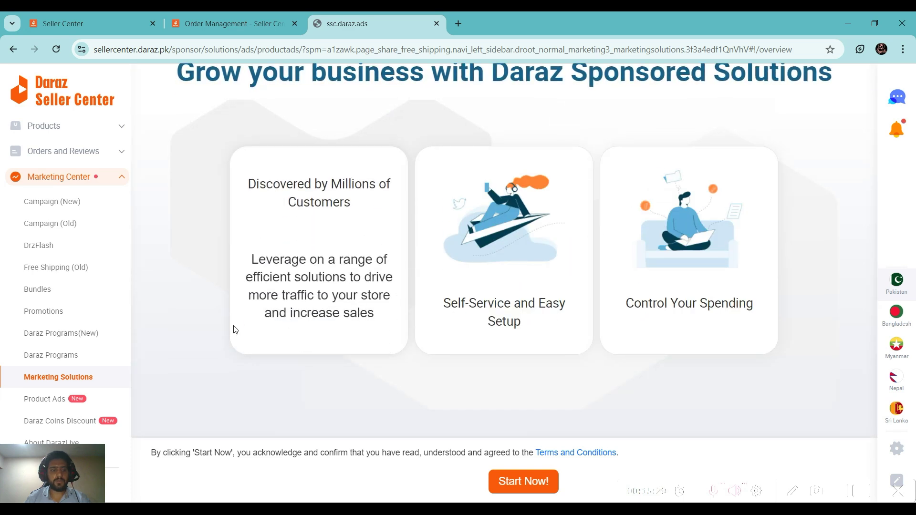
scroll(53, 307, "down", 4)
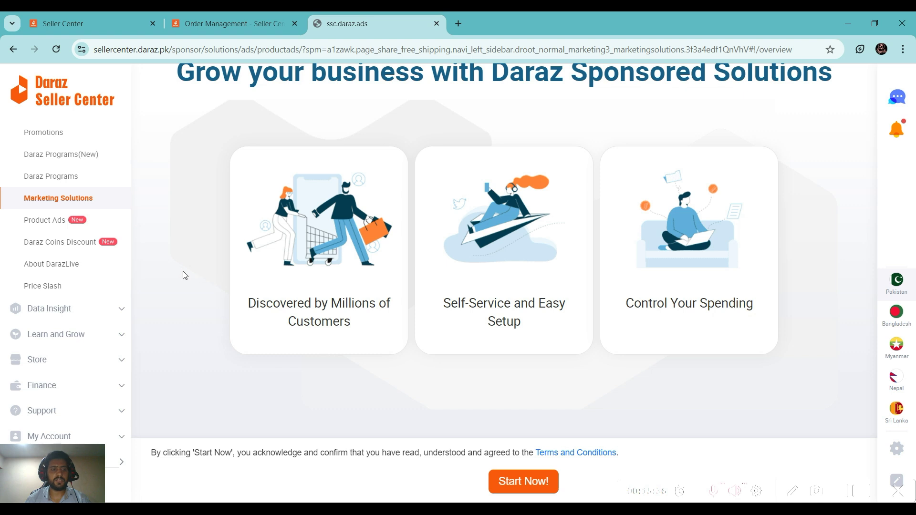
left_click(39, 221)
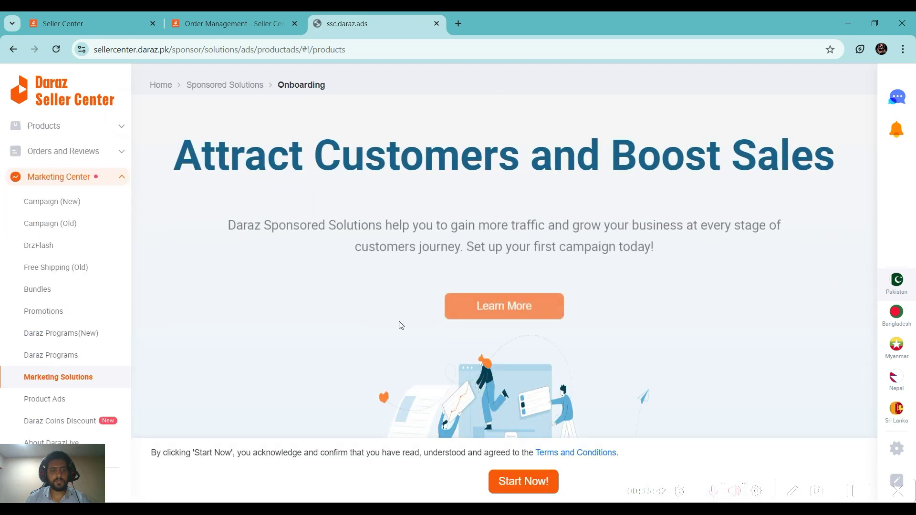
scroll(296, 317, "down", 4)
Open Daraz Coins Discount and review the DrzCoins program benefits and the Frequently Asked Questions
scroll(90, 299, "down", 3)
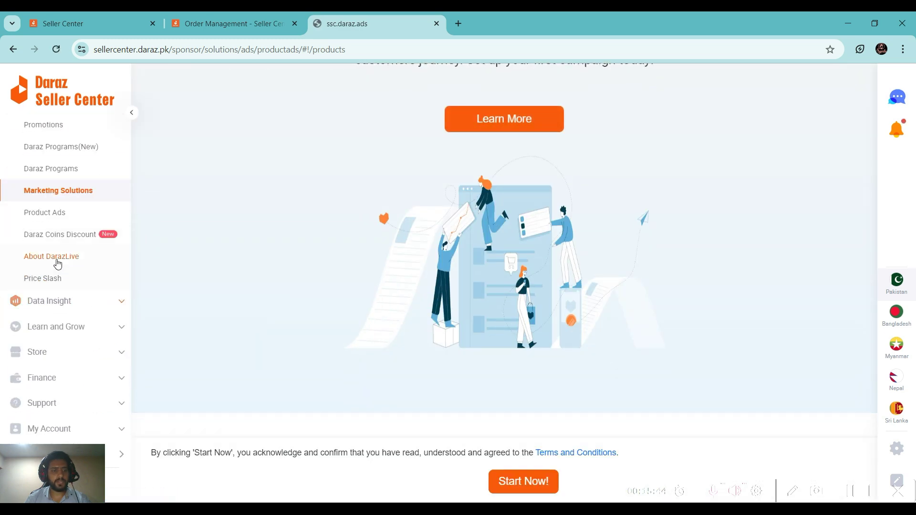
left_click(55, 238)
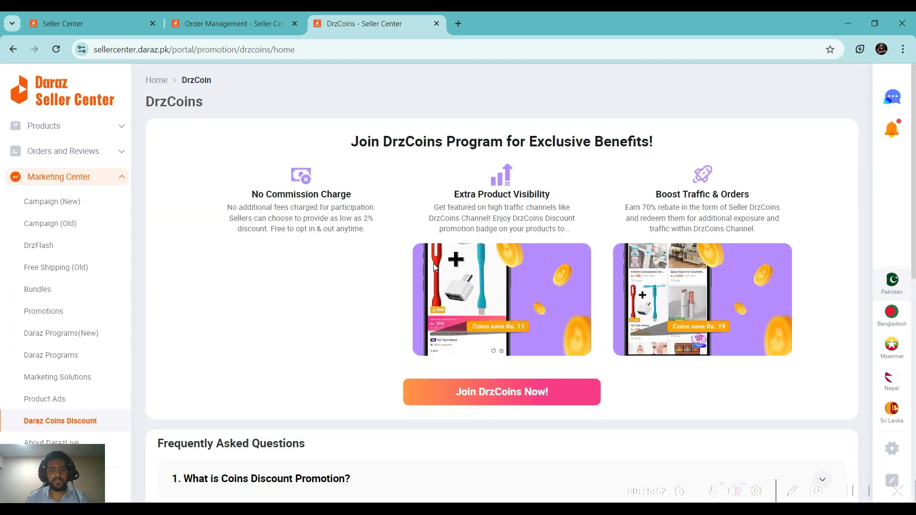
scroll(489, 319, "down", 1)
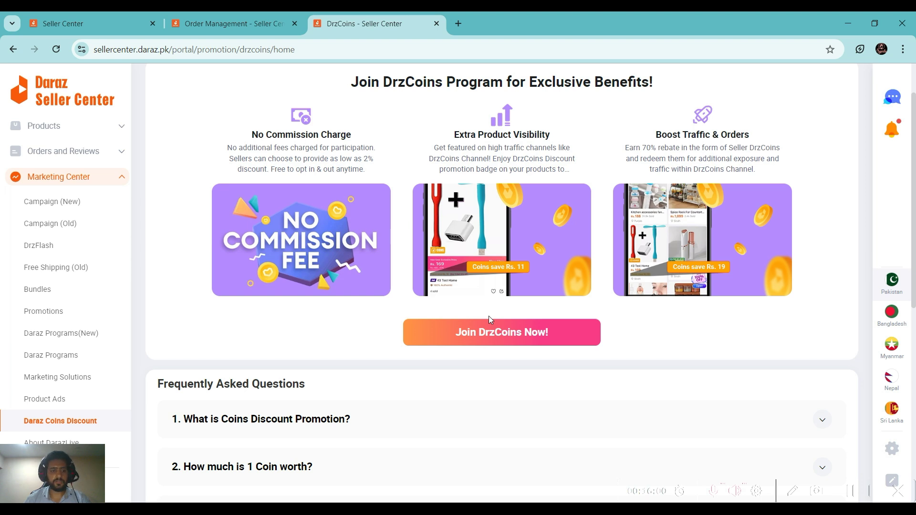
scroll(402, 302, "down", 1)
scroll(402, 306, "down", 5)
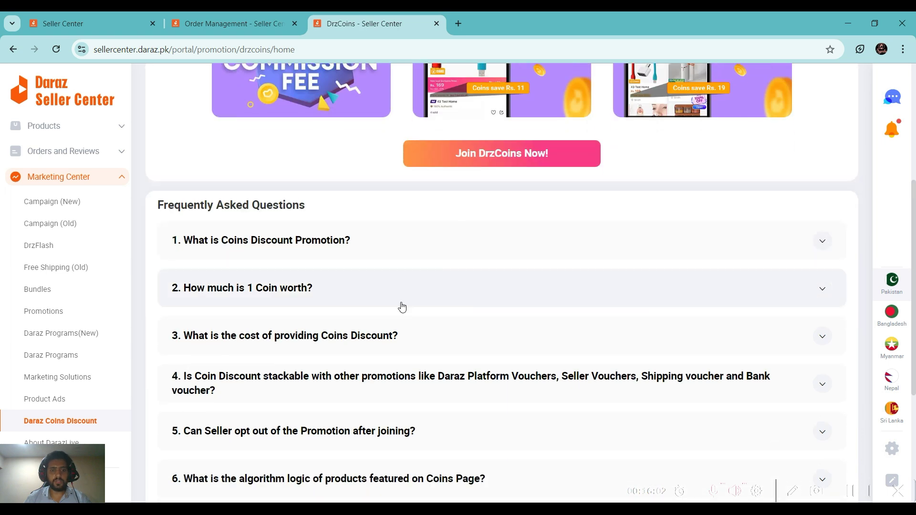
scroll(212, 306, "down", 1)
scroll(212, 306, "down", 2)
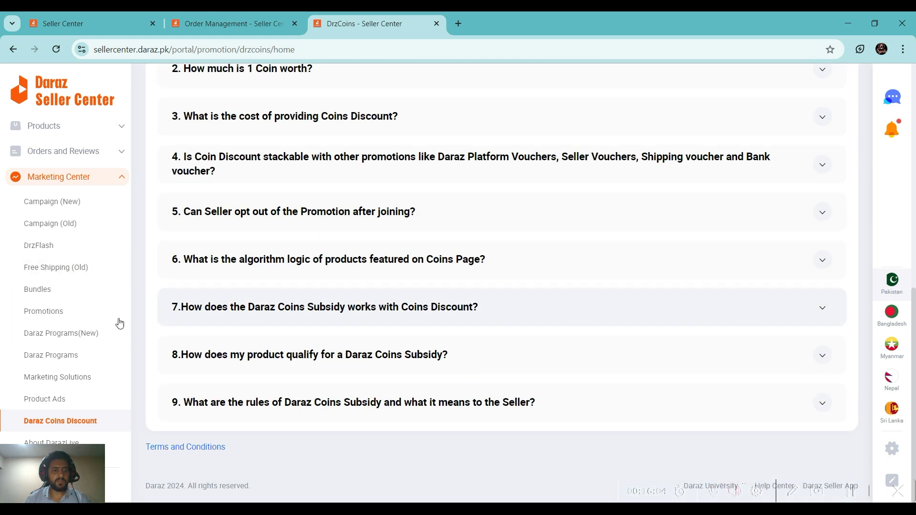
Open About DarazLive and read its sections on why to use Daraz Live, keys to success and streaming steps
scroll(96, 329, "down", 4)
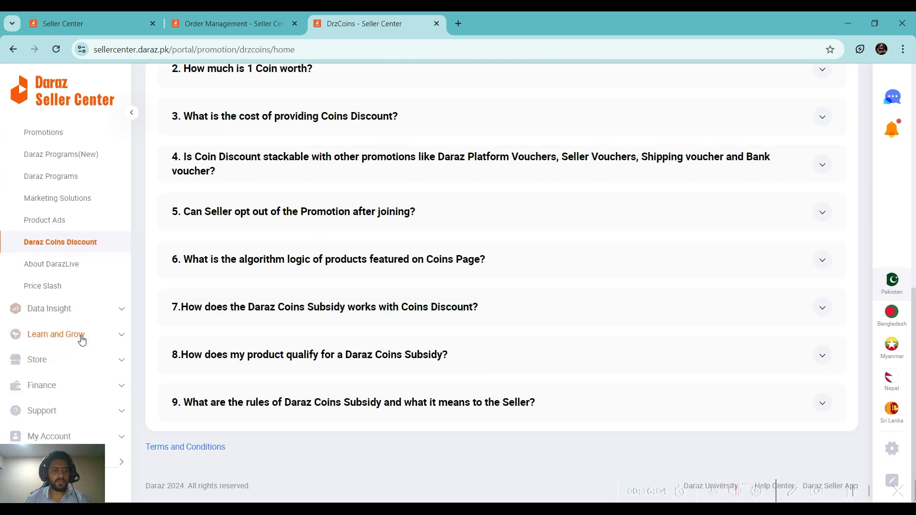
left_click(53, 268)
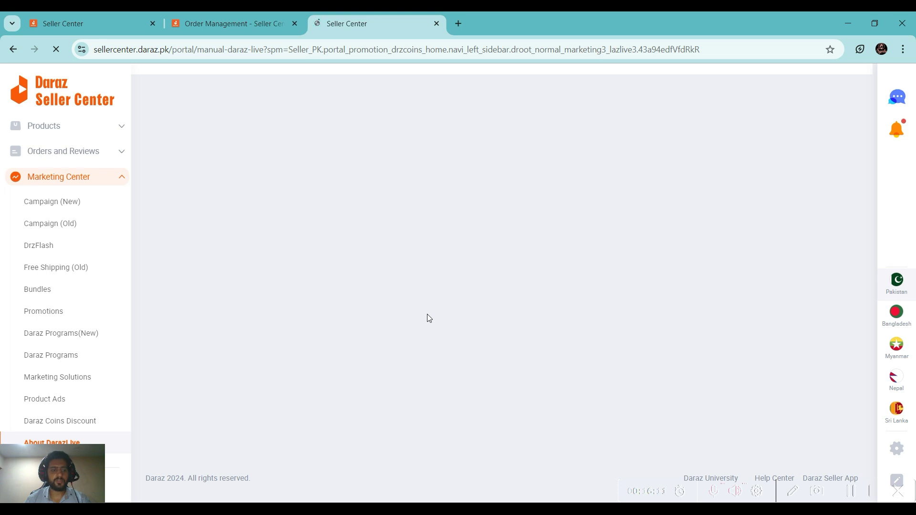
scroll(544, 330, "down", 2)
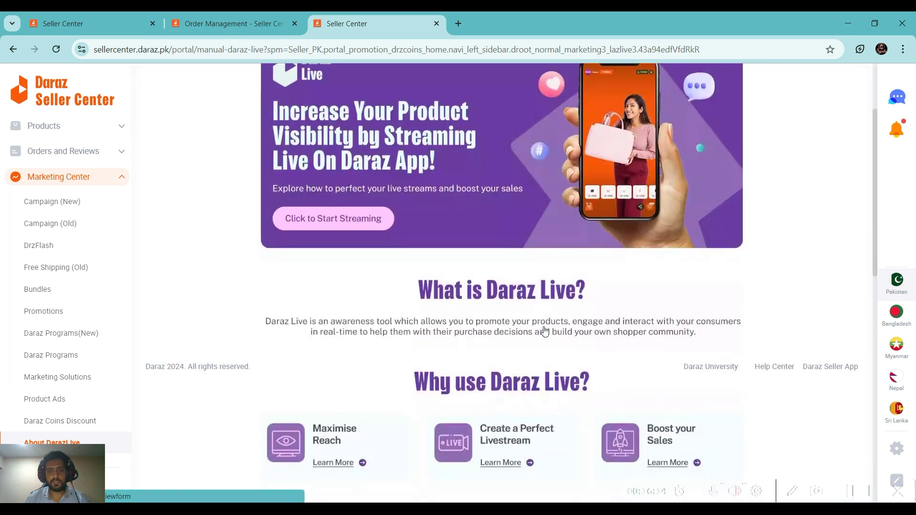
scroll(545, 331, "down", 2)
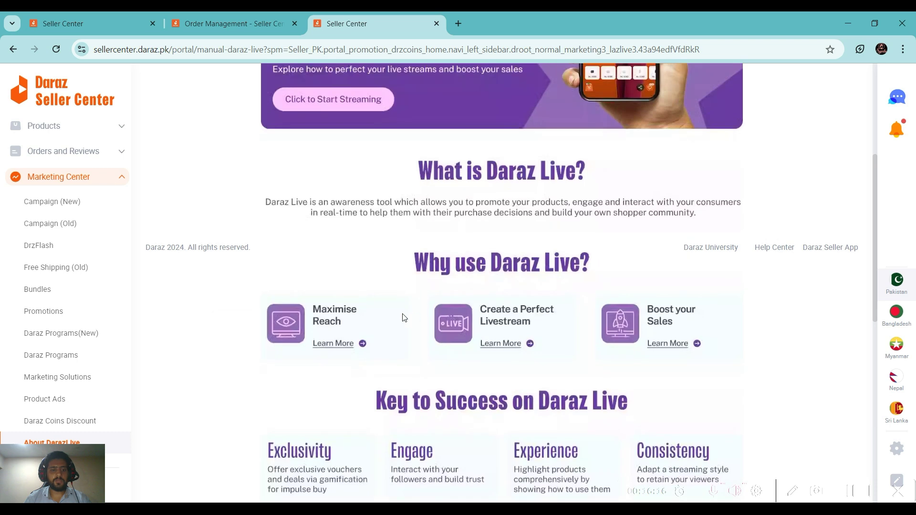
scroll(337, 340, "down", 2)
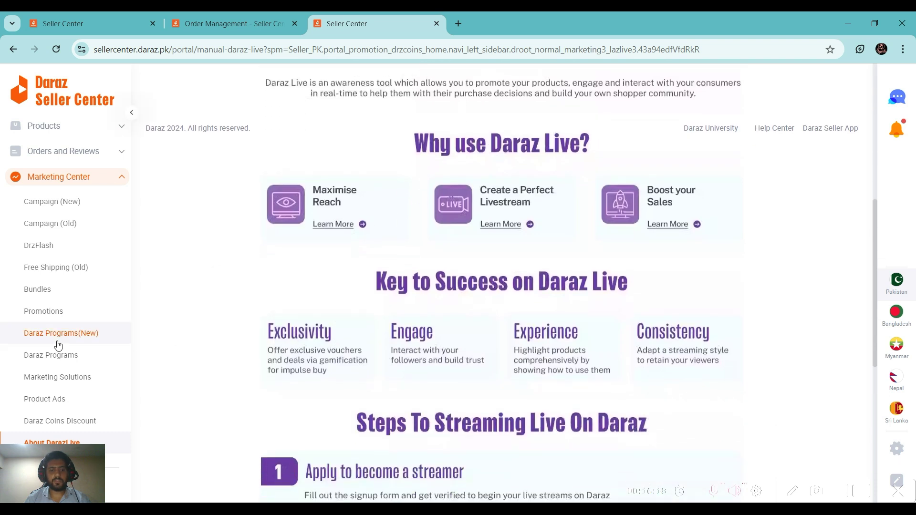
Open Price Slash, get past the introductory guide, and review the one-click promotion options, Performance Overview and Price Slash List
scroll(59, 342, "down", 4)
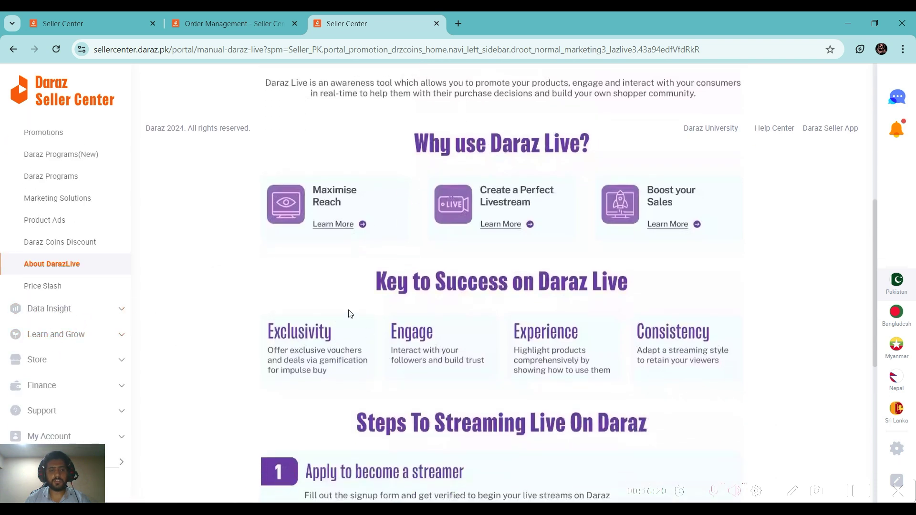
left_click(43, 291)
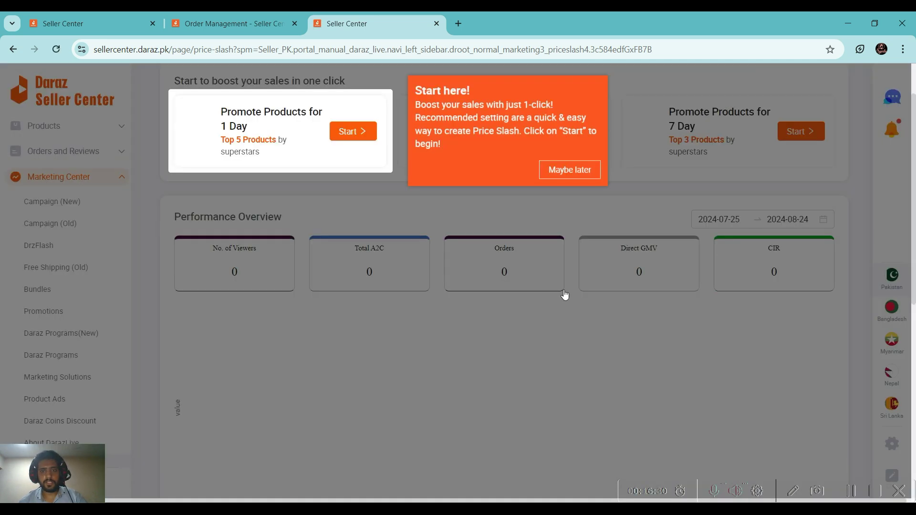
scroll(562, 298, "up", 2)
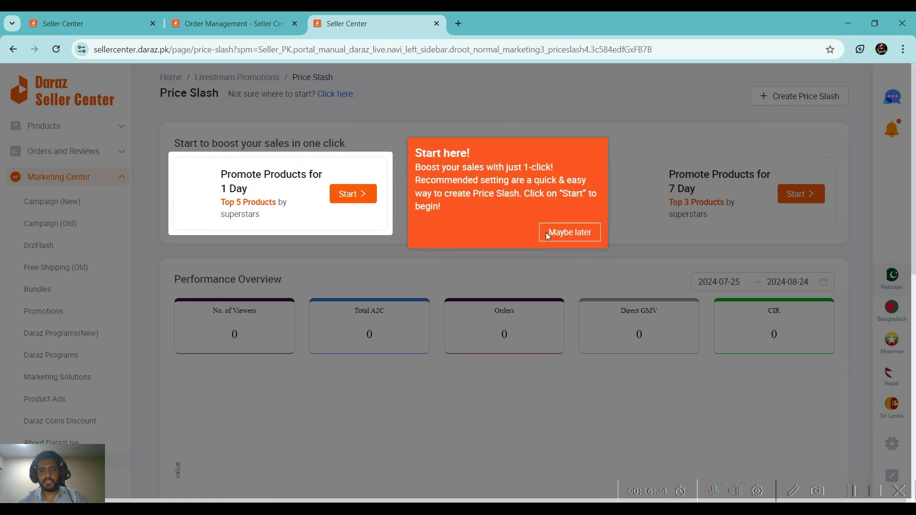
left_click(344, 199)
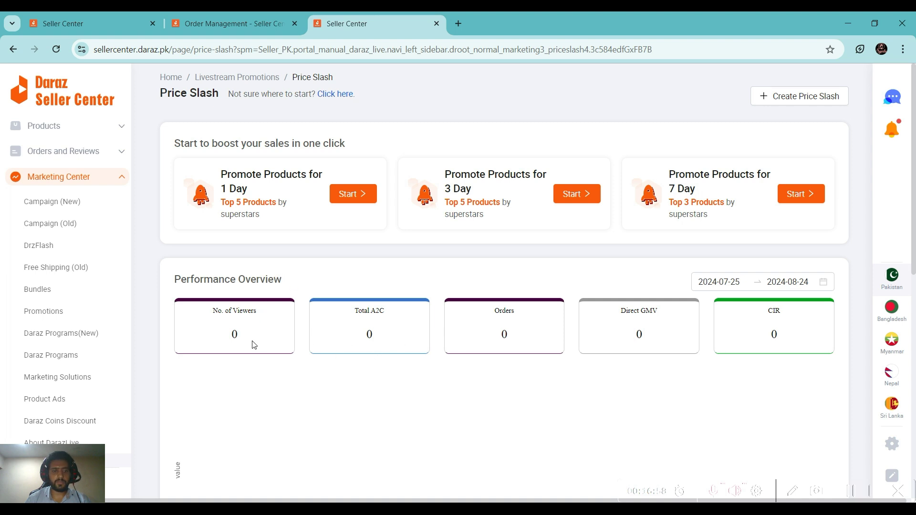
scroll(253, 344, "down", 4)
scroll(215, 332, "down", 4)
scroll(5, 329, "down", 3)
scroll(5, 328, "down", 1)
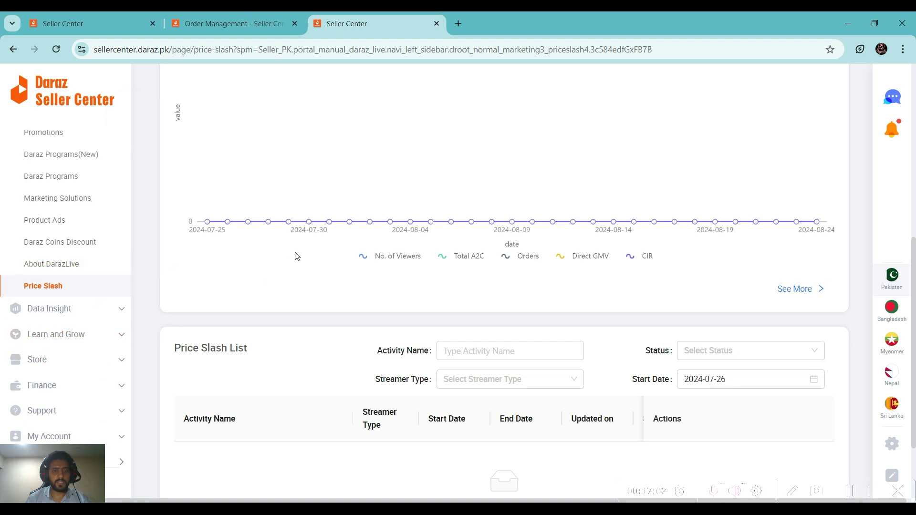
Open Business Advisor under Data Insight and examine the key metrics and the daily revenue and visitors chart
left_click(105, 309)
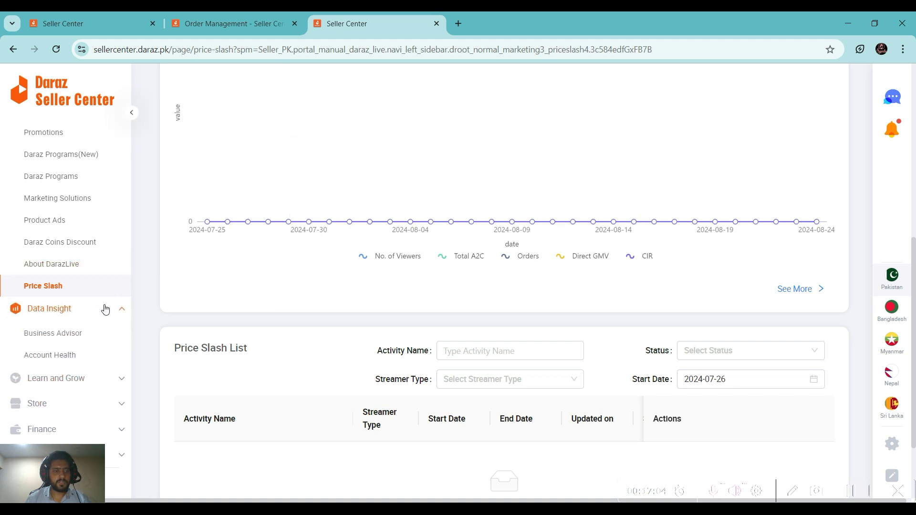
scroll(90, 305, "down", 1)
left_click(54, 287)
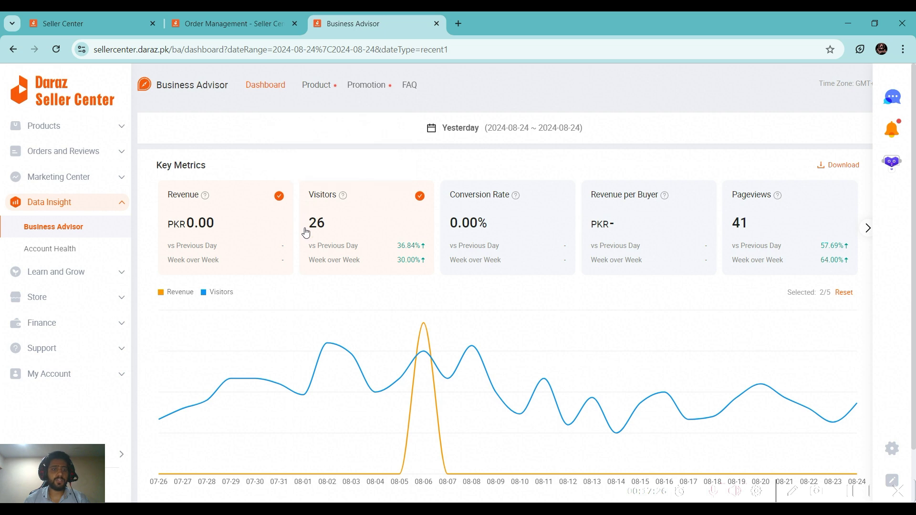
scroll(365, 241, "down", 1)
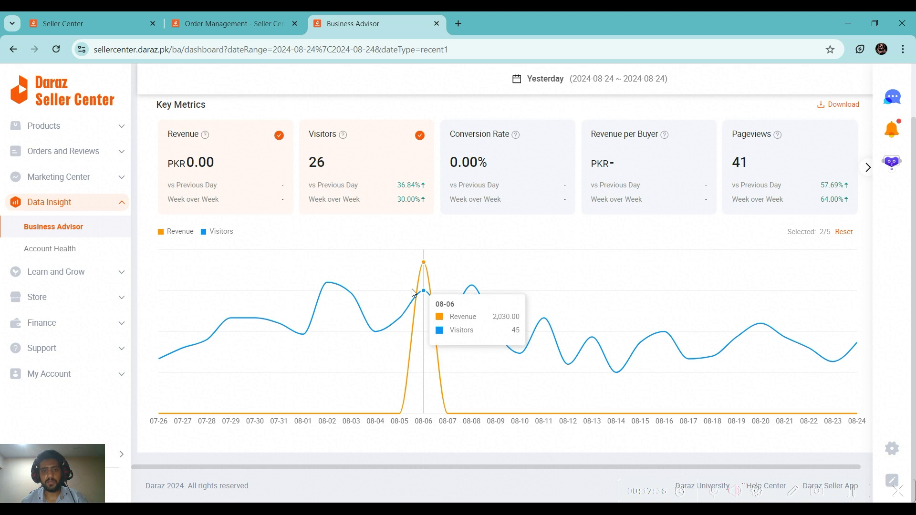
scroll(415, 293, "up", 1)
scroll(415, 293, "down", 1)
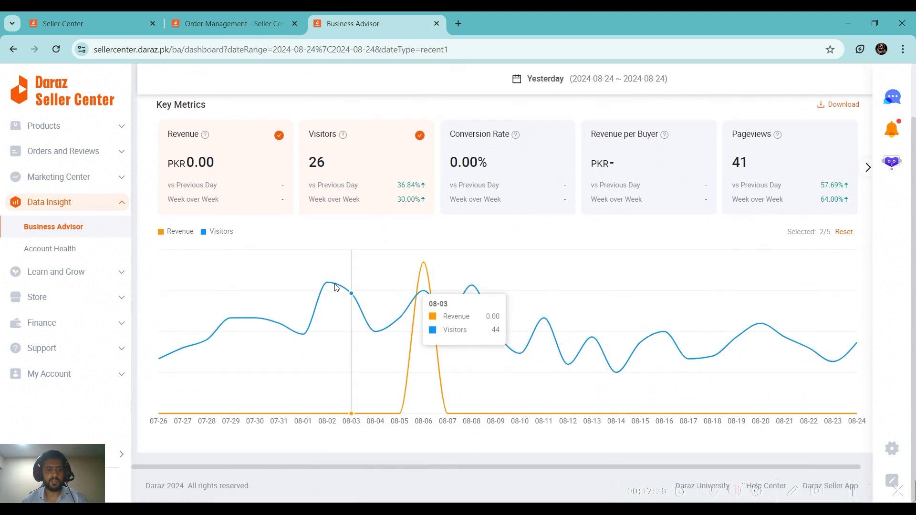
Open Account Health and review the store status, Non-Compliance Points, ongoing penalties and policy inbox warnings
left_click(73, 253)
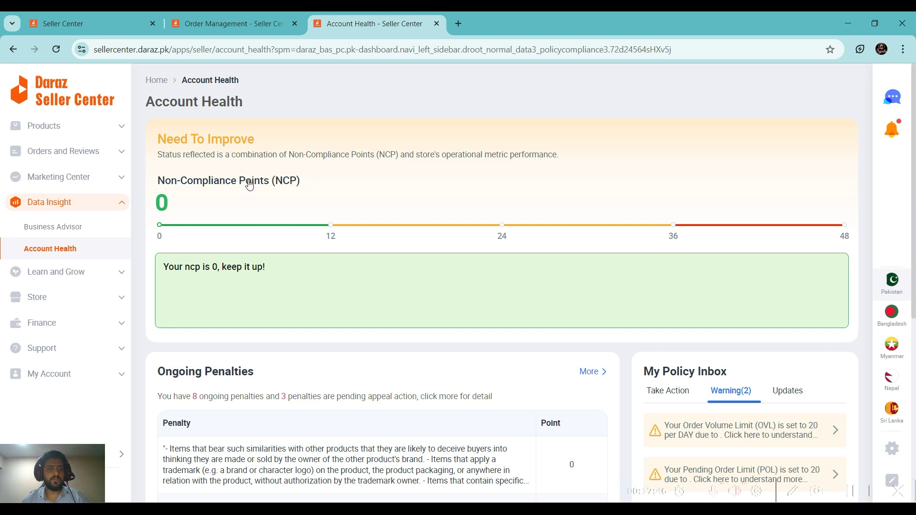
left_click_drag(166, 138, 230, 139)
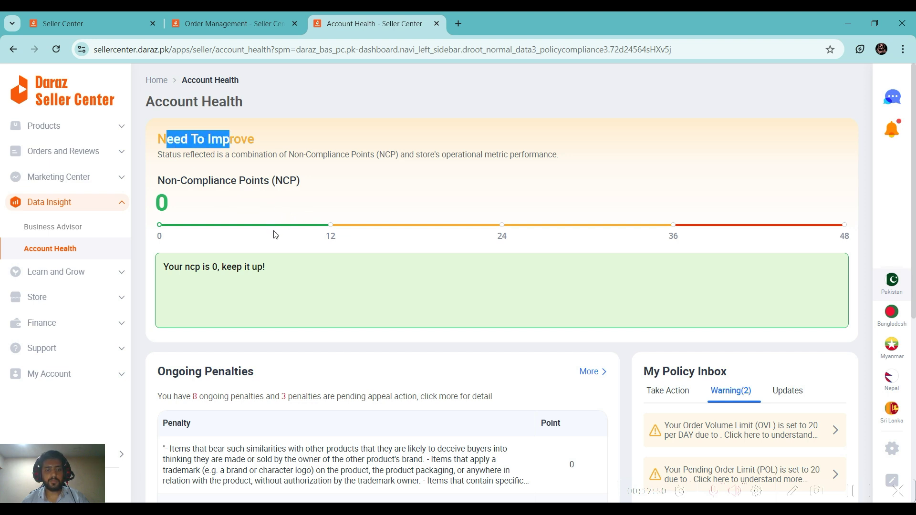
scroll(285, 255, "down", 3)
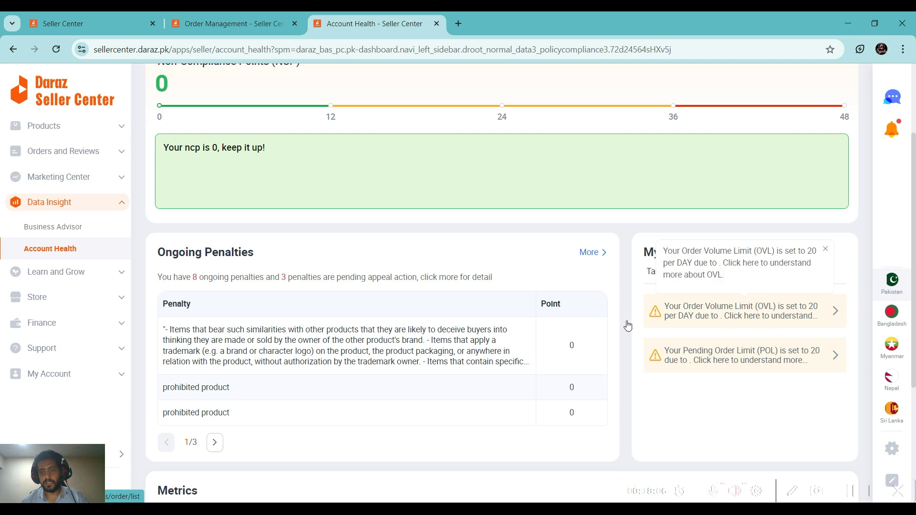
scroll(553, 272, "down", 4)
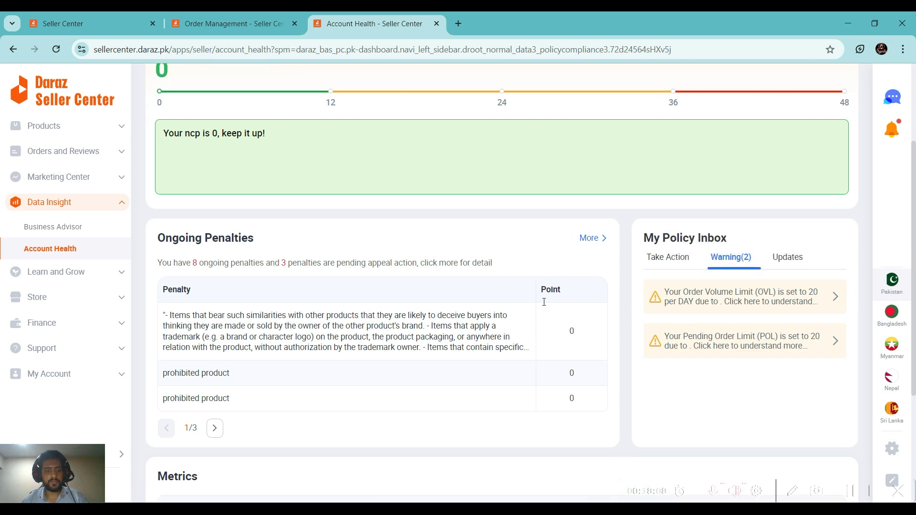
scroll(545, 305, "up", 6)
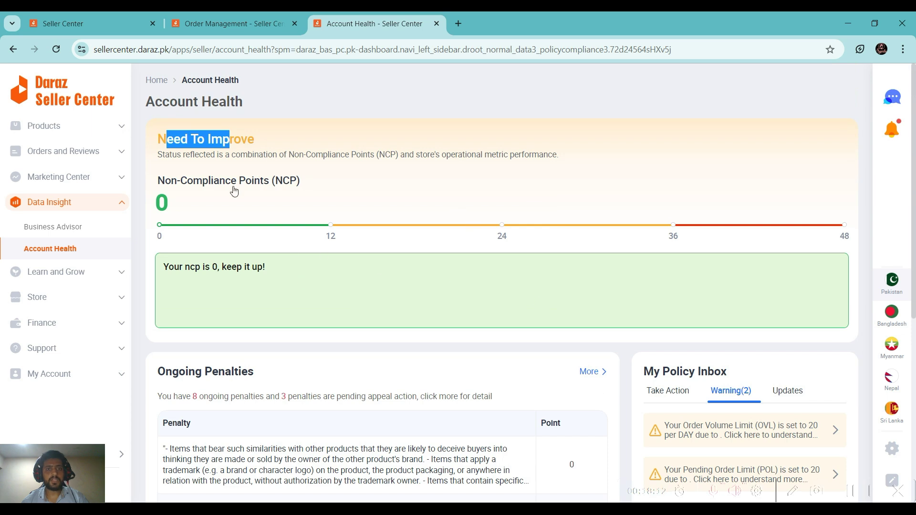
Examine the Non-Compliance Points scale and the penalties and policy sections on the Account Health page
left_click(337, 168)
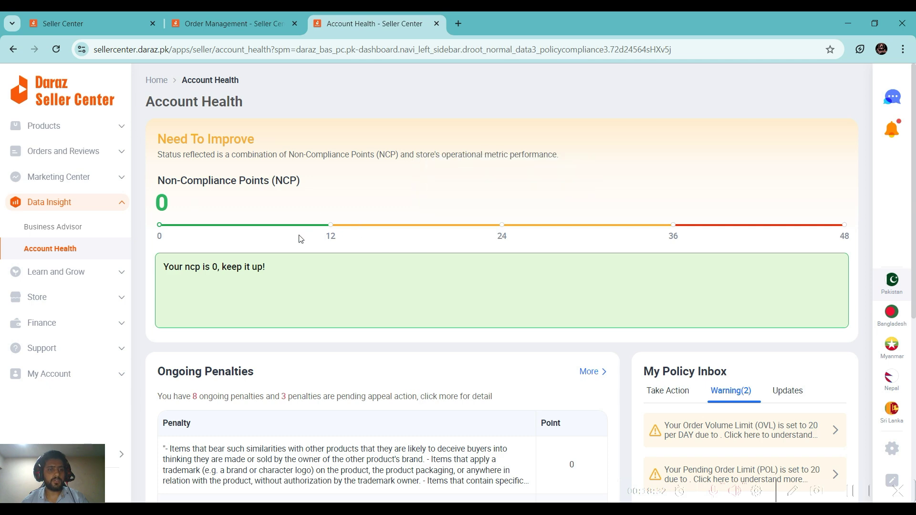
scroll(300, 239, "down", 3)
scroll(301, 239, "up", 2)
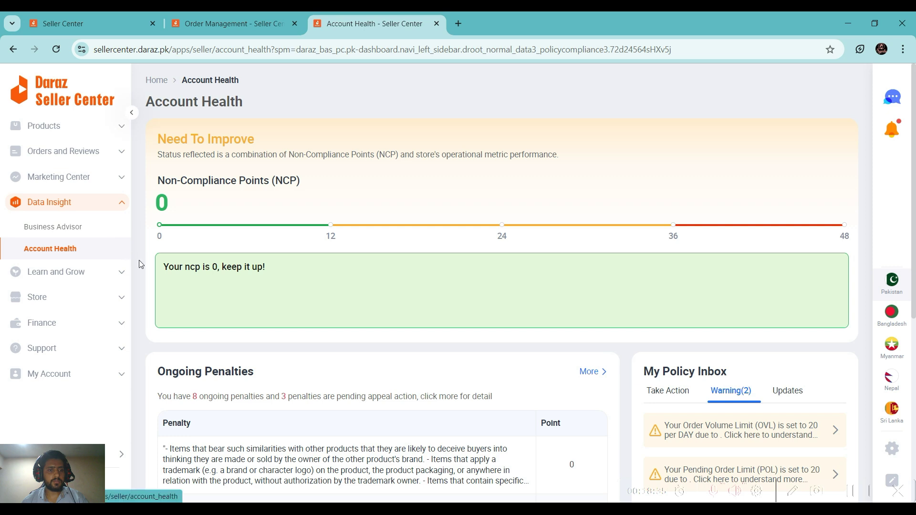
scroll(210, 264, "down", 3)
Open Daraz University under Learn and Grow and bring its page to the front
left_click(73, 278)
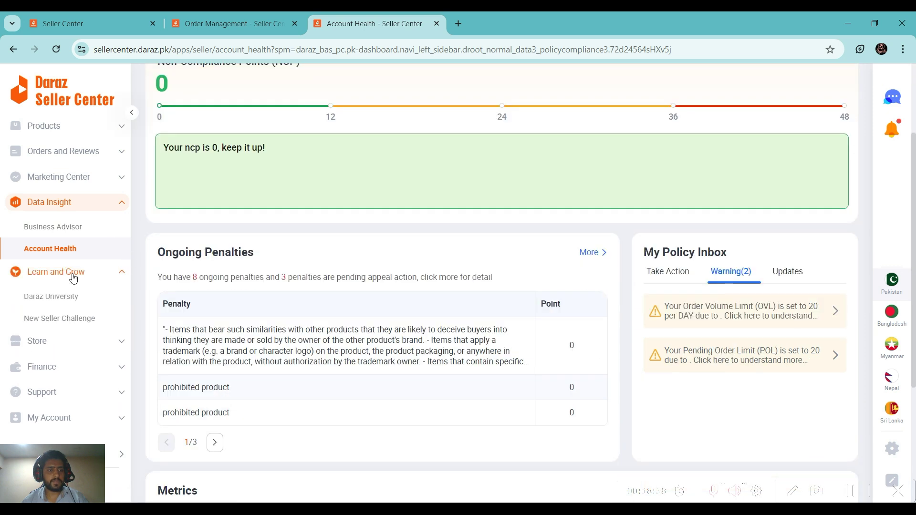
left_click(61, 296)
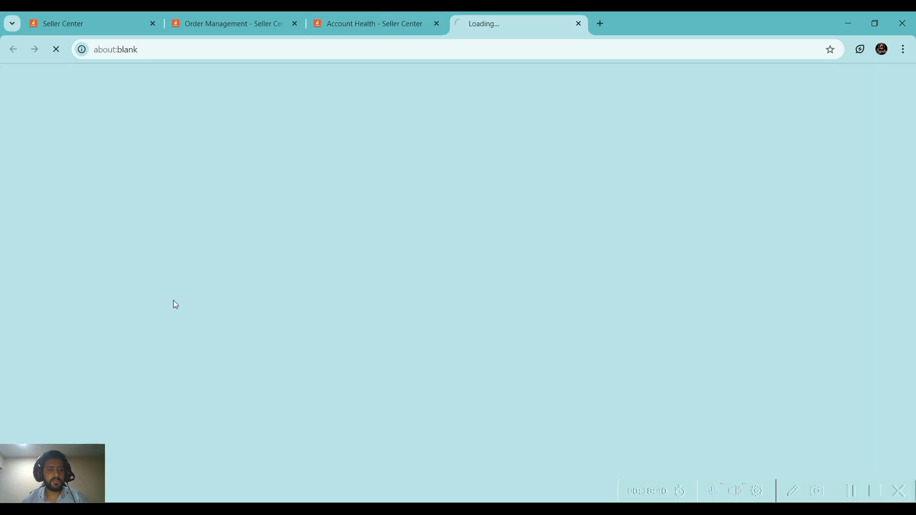
left_click(244, 14)
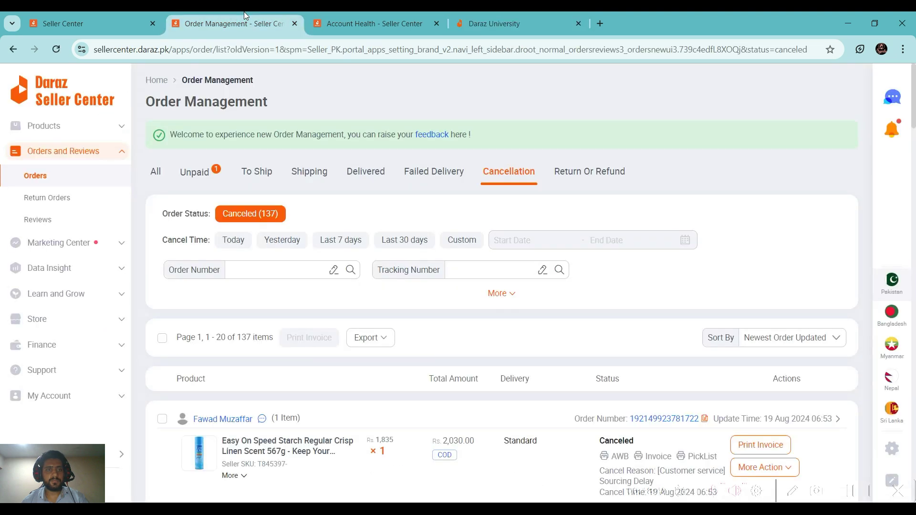
left_click(372, 15)
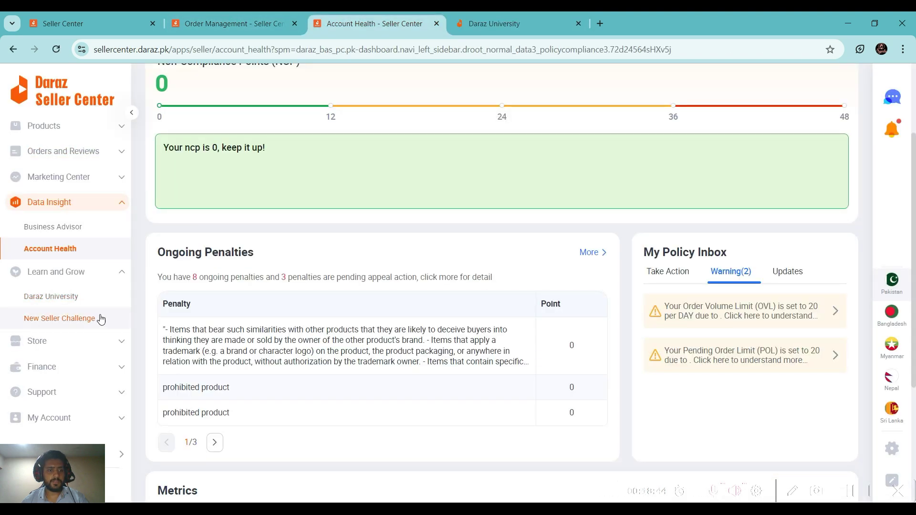
left_click(484, 32)
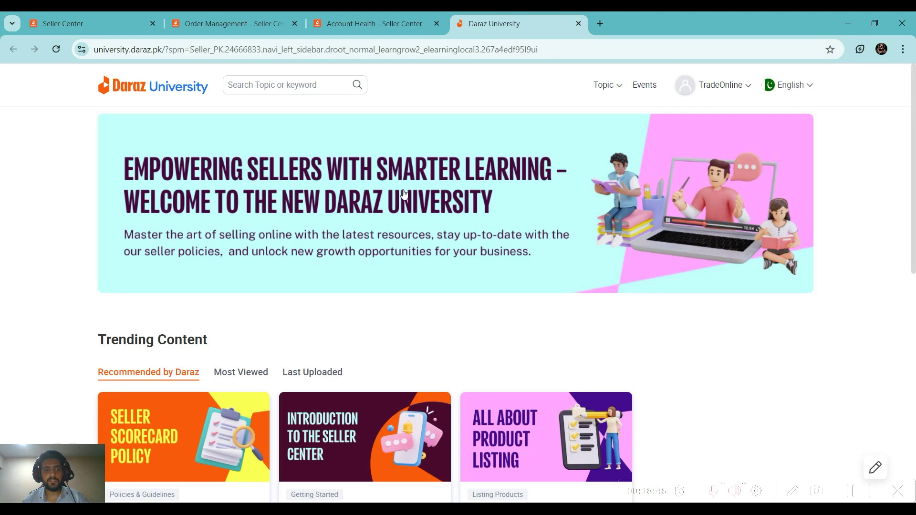
Browse Daraz University's Trending Content and My Topics sections and close the page to return to Account Health
scroll(379, 268, "down", 5)
scroll(224, 257, "down", 5)
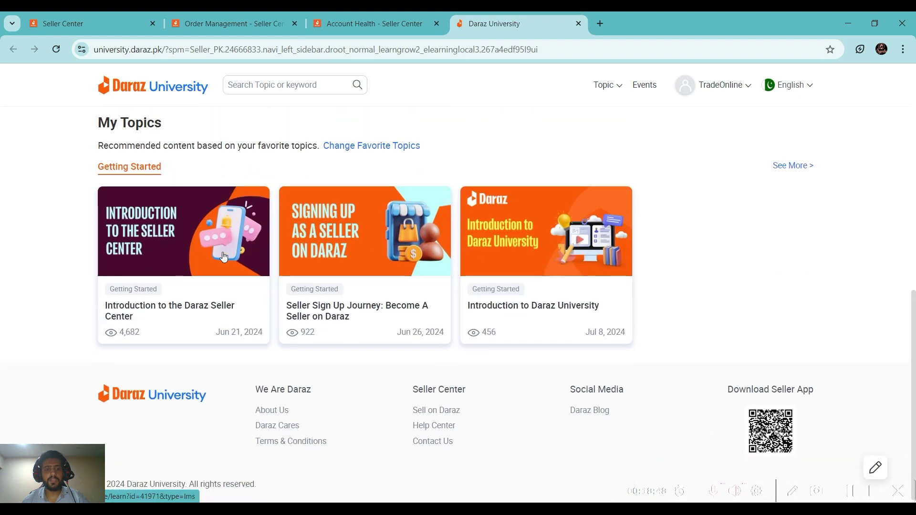
scroll(220, 266, "up", 10)
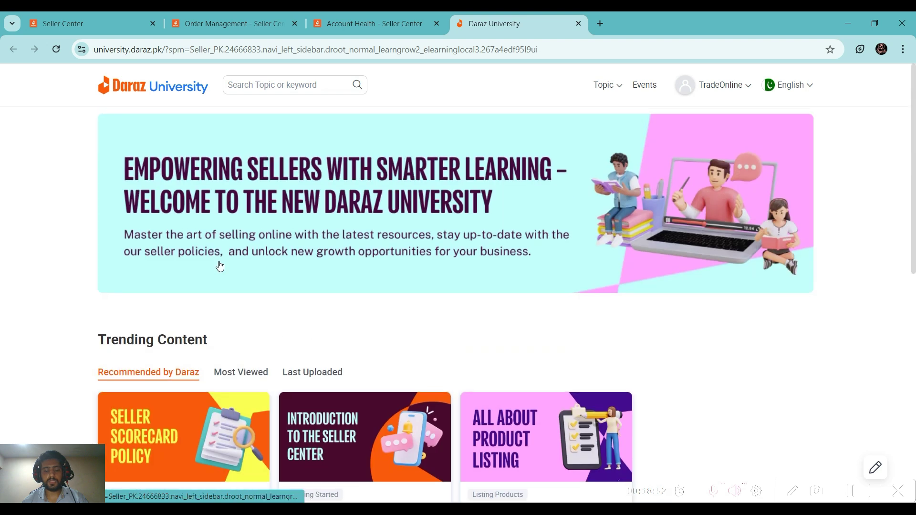
scroll(220, 266, "down", 3)
scroll(220, 266, "up", 3)
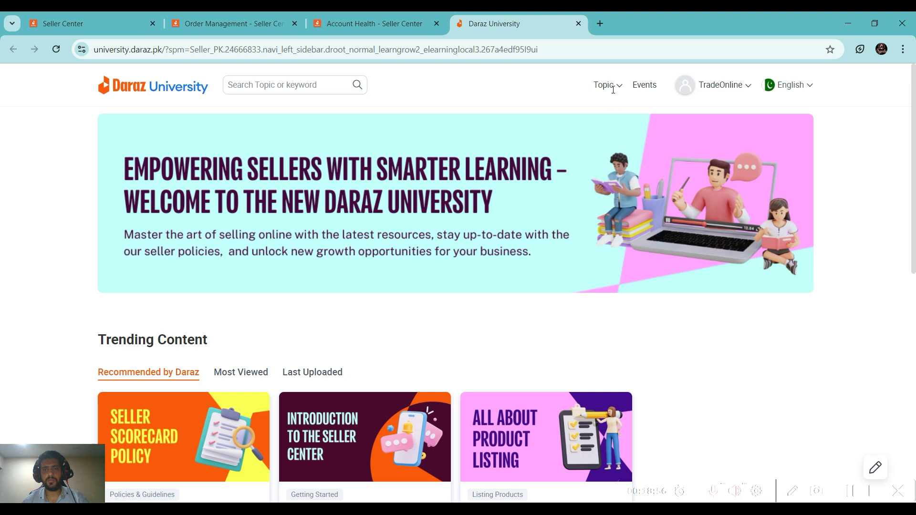
mouse_move(614, 89)
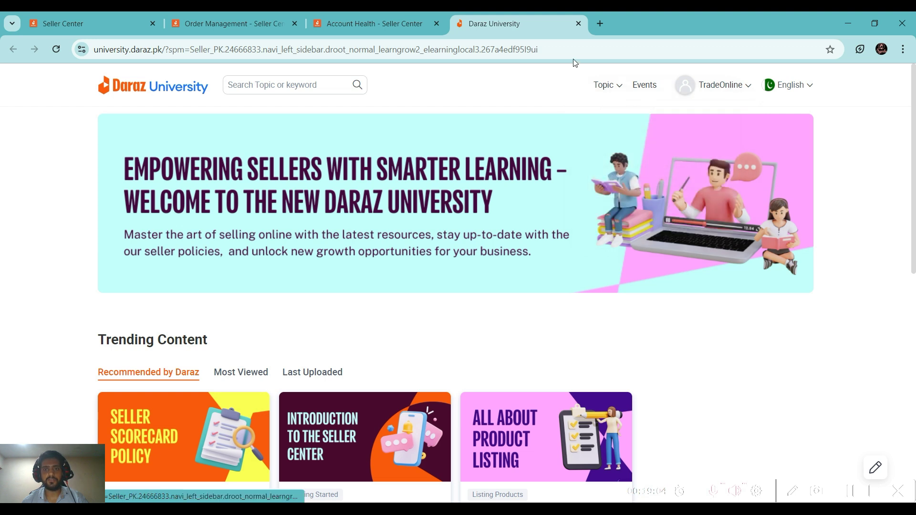
left_click(579, 24)
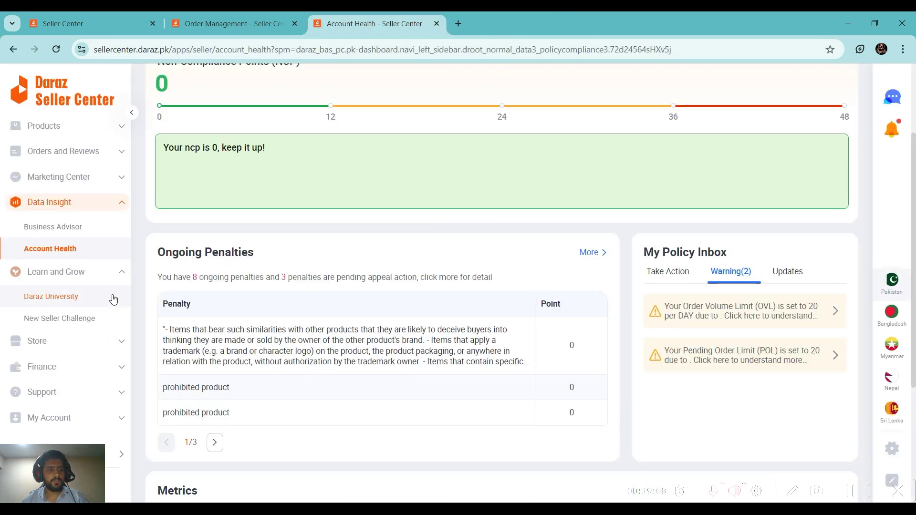
Open New Seller Challenge and review its Rewards and Challenges views
left_click(105, 317)
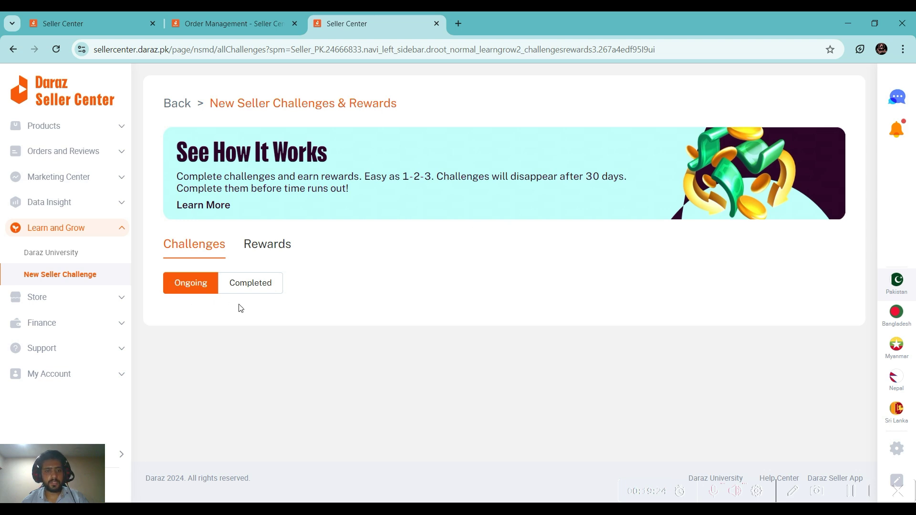
left_click(268, 244)
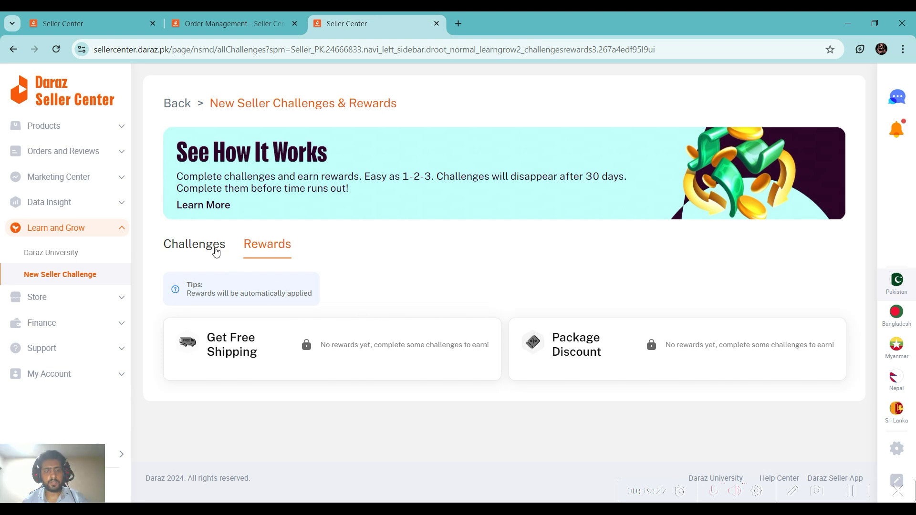
left_click(214, 248)
Open Store Decoration under Store and close the New Seller Challenge page
left_click(90, 297)
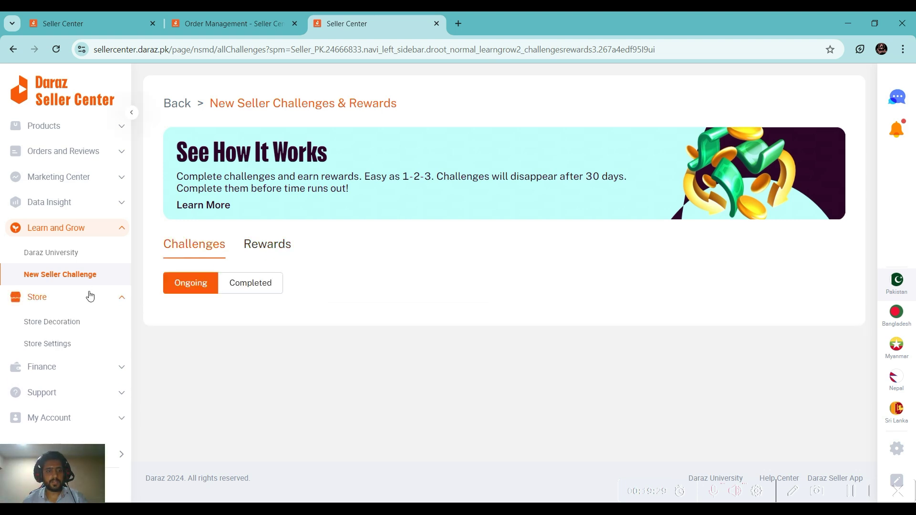
left_click(837, 480)
left_click(729, 442)
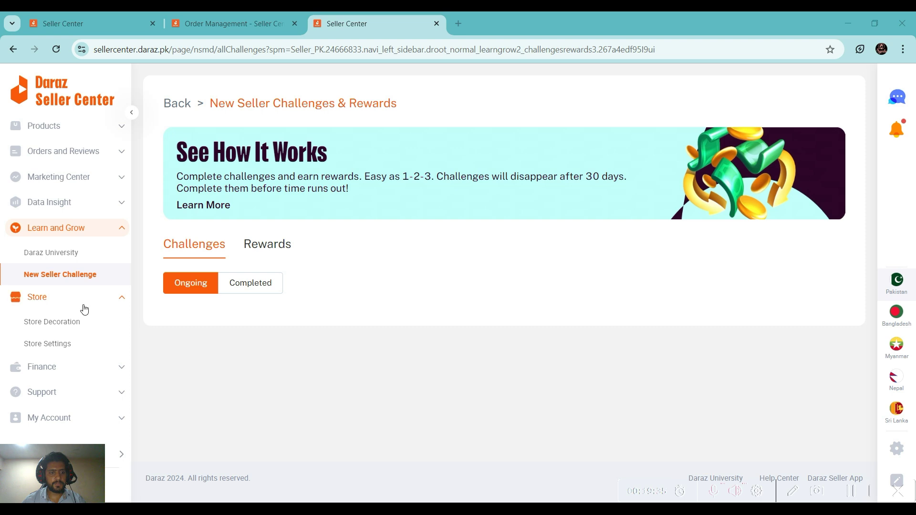
left_click(62, 323)
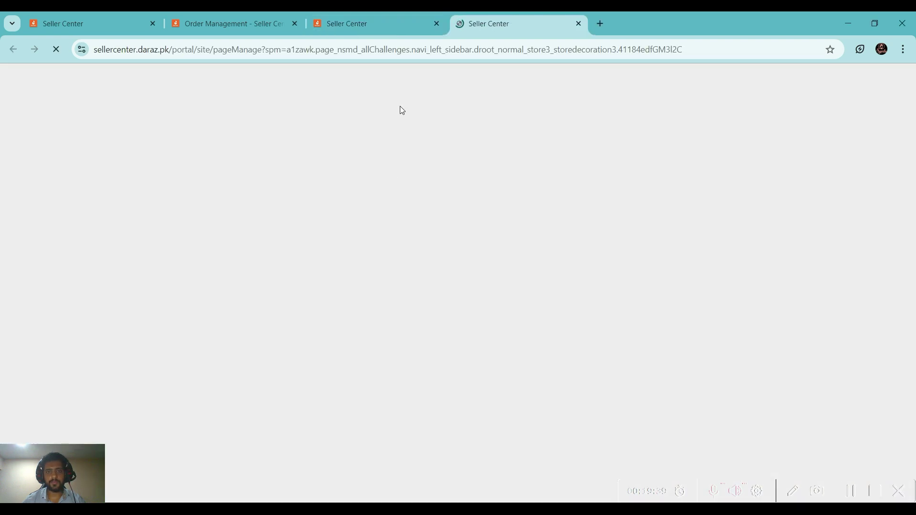
left_click(416, 21)
left_click(437, 23)
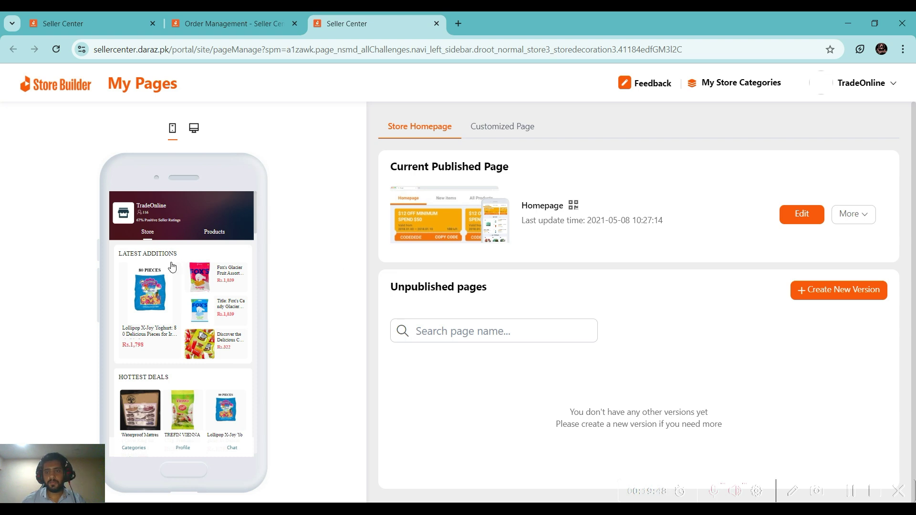
Review the published store homepage in the mobile preview and switch to the desktop preview
scroll(194, 323, "down", 10)
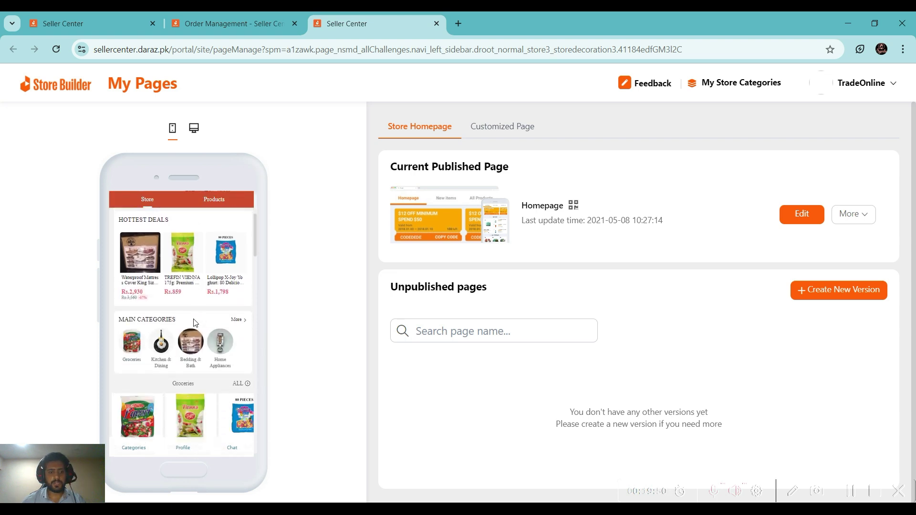
scroll(194, 323, "down", 10)
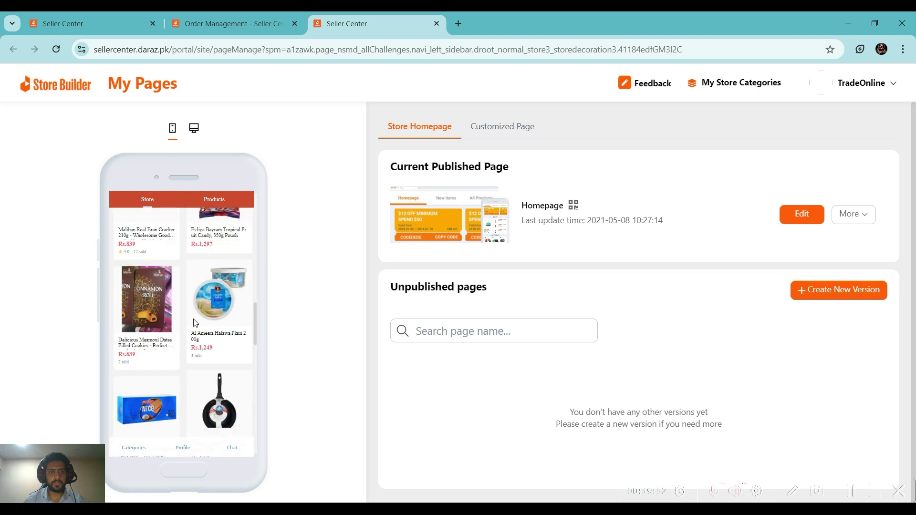
scroll(194, 323, "up", 10)
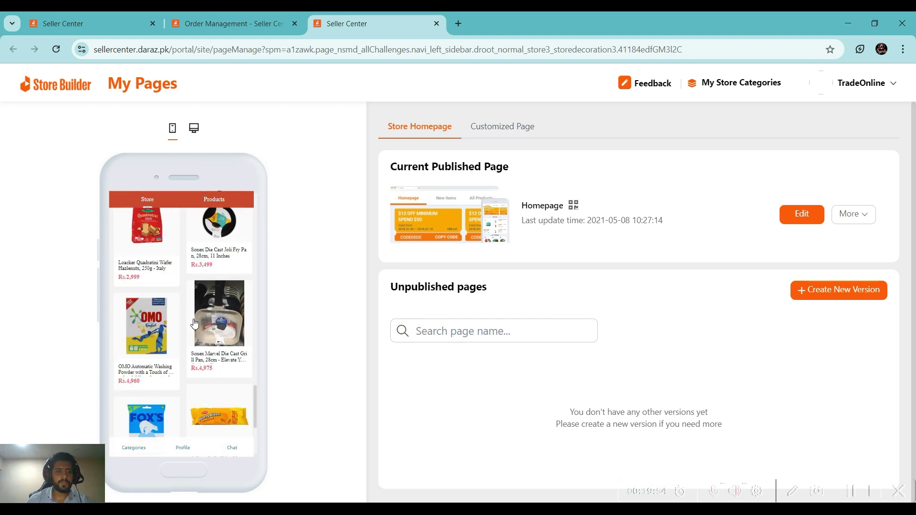
scroll(194, 324, "up", 3)
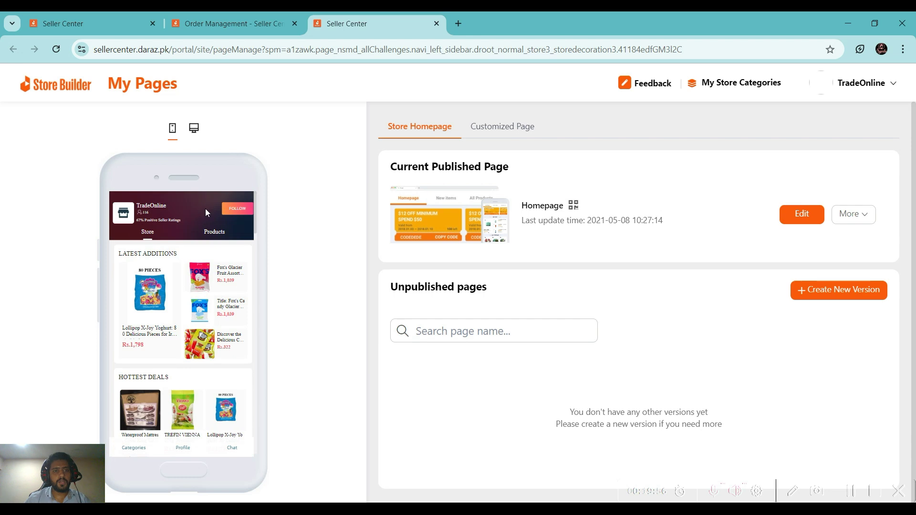
left_click(196, 139)
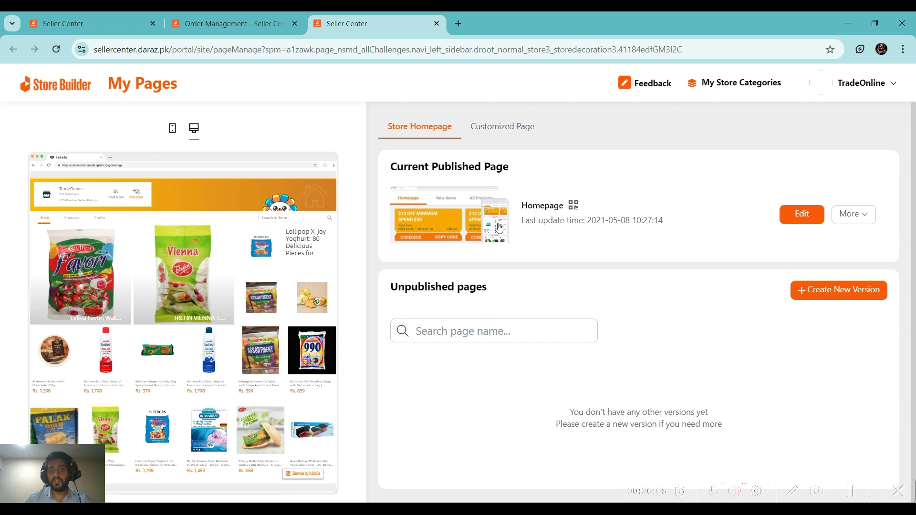
View the Customized Page section, return to Store Homepage, and look over the homepage's preview and version options
left_click(499, 133)
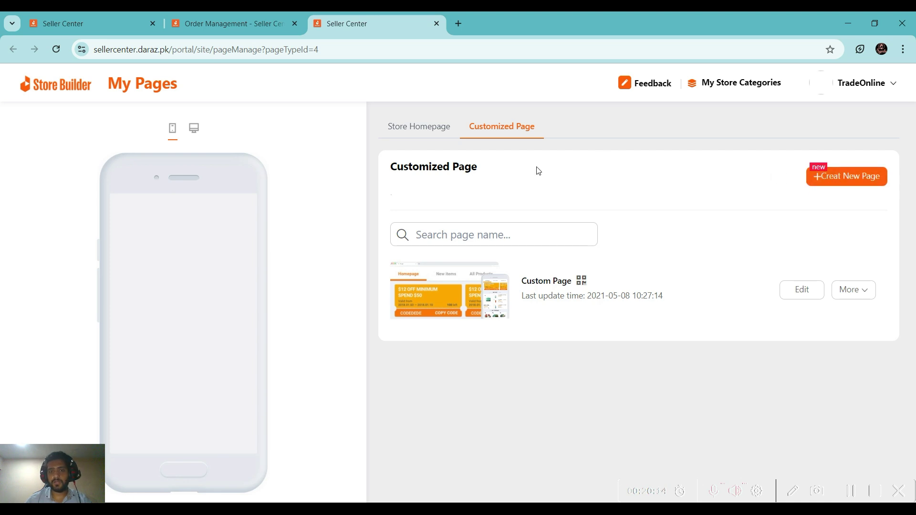
left_click(418, 129)
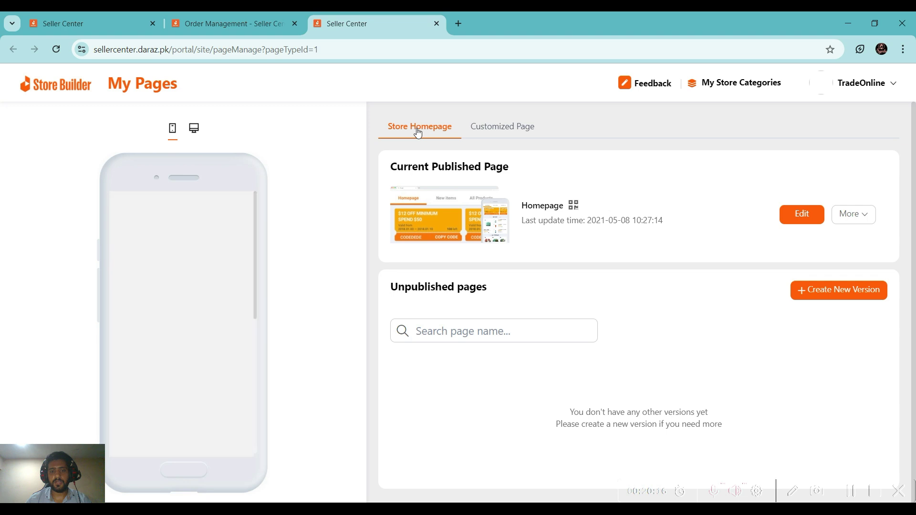
scroll(219, 313, "down", 10)
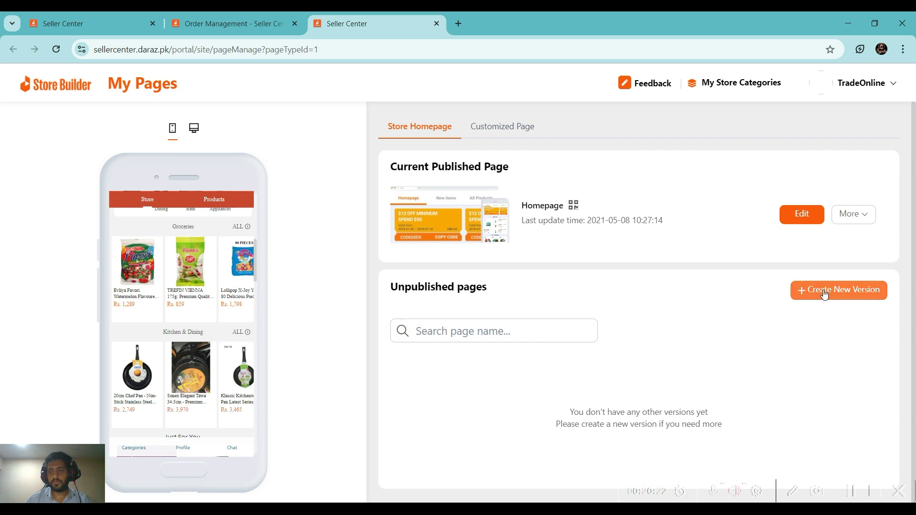
left_click(853, 215)
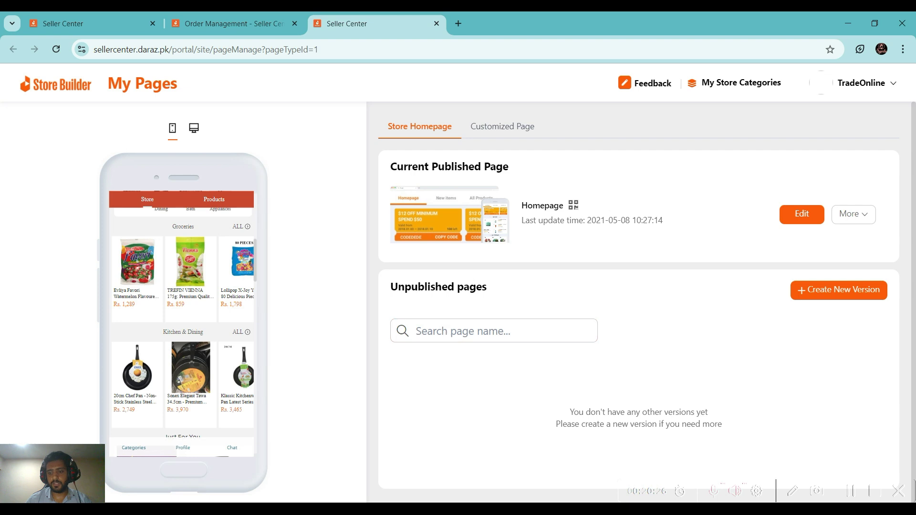
left_click(850, 492)
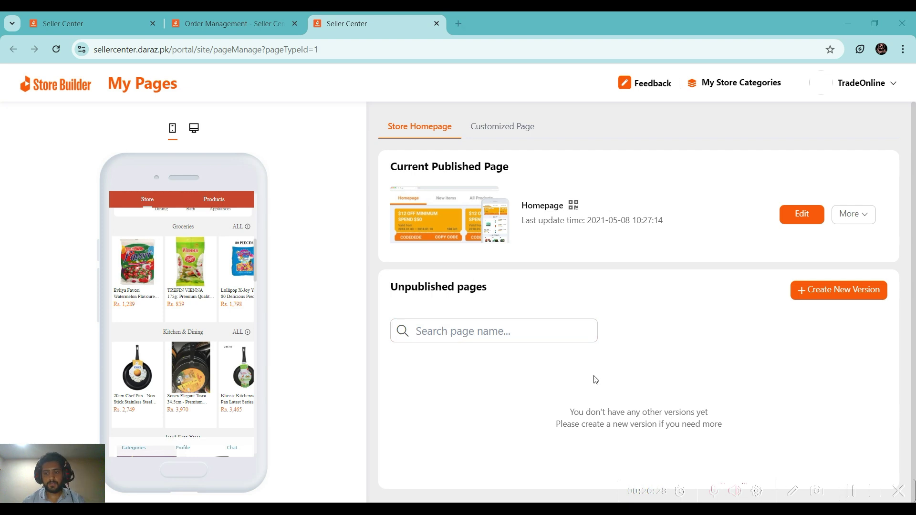
Close the Store Builder and Order Management pages to return to the Seller Center home page
left_click(198, 32)
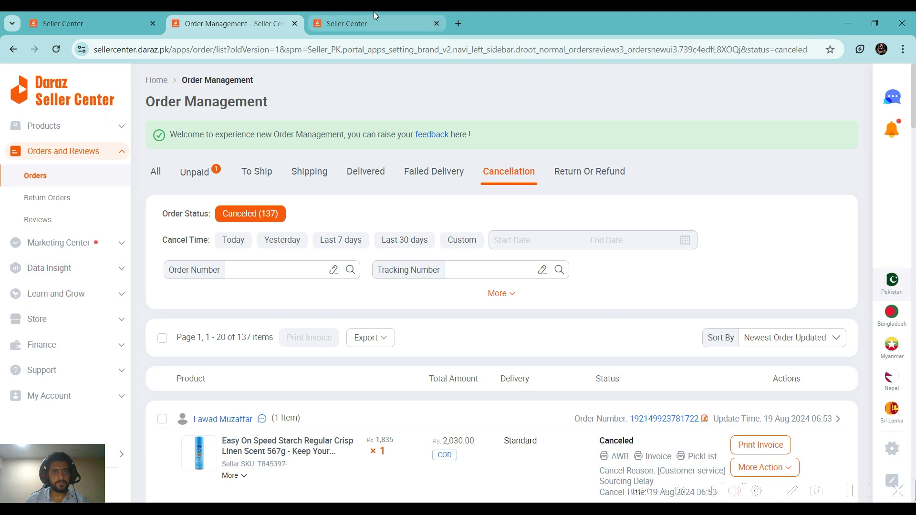
left_click(436, 24)
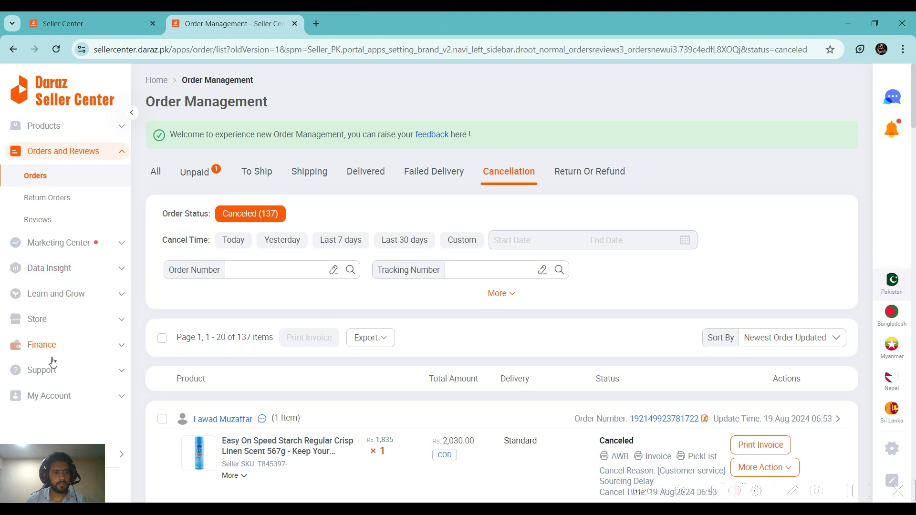
left_click(296, 24)
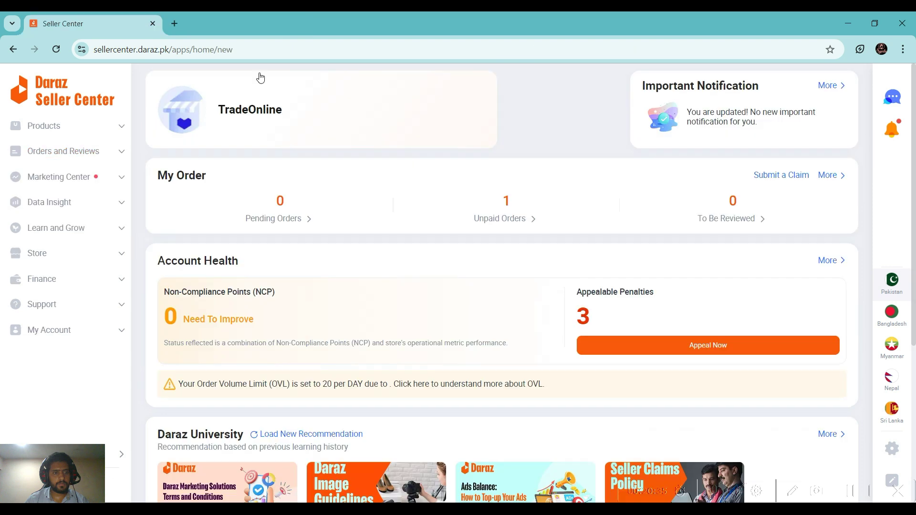
Open Store Settings and review the store profile's logo, name, URL and Product Details Page Banner fields
left_click(117, 256)
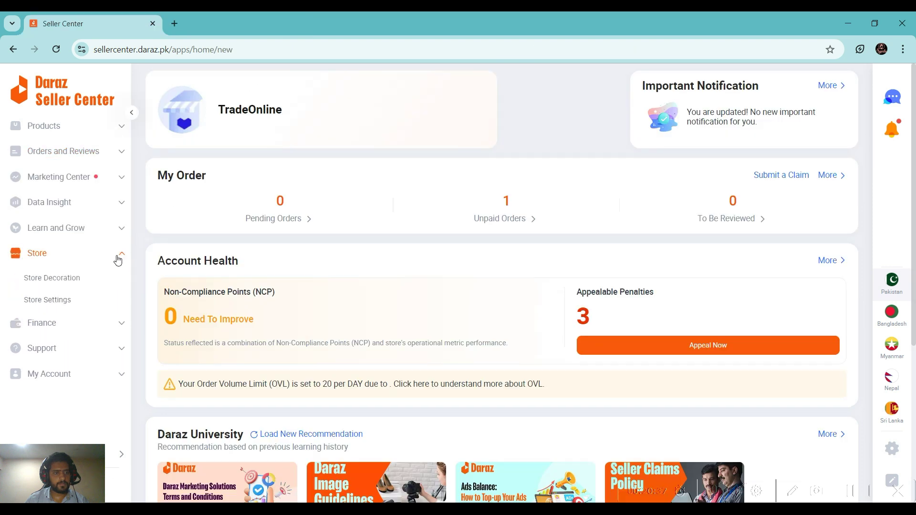
left_click(98, 301)
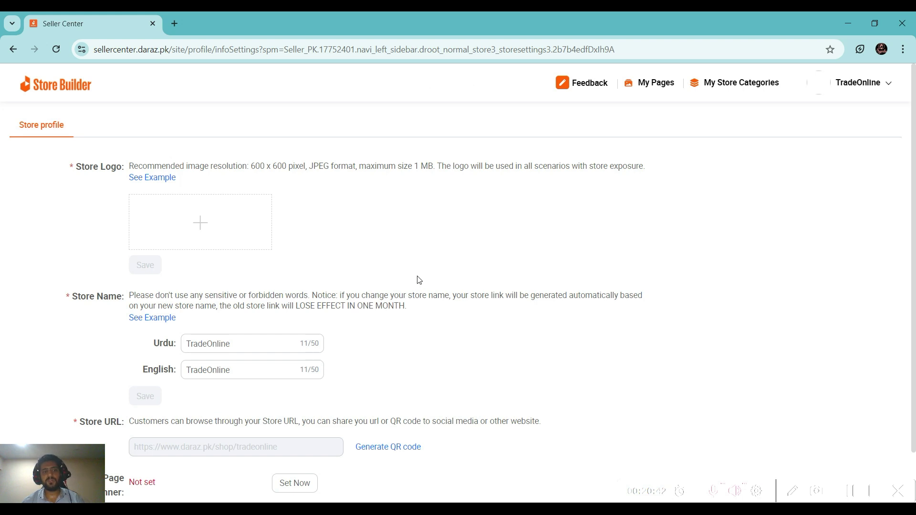
mouse_move(240, 228)
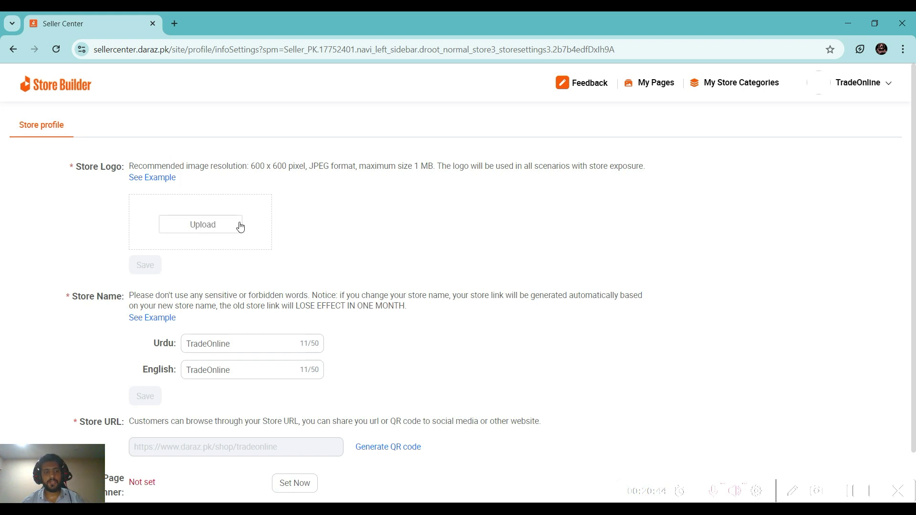
scroll(257, 274, "down", 1)
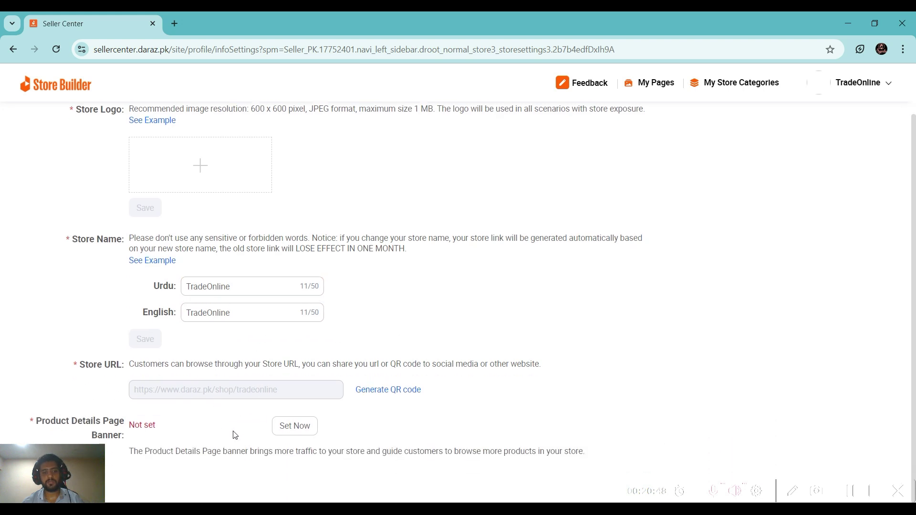
Leave the store profile page, go back to the Seller Center home page, and expand the Finance section
scroll(273, 406, "up", 1)
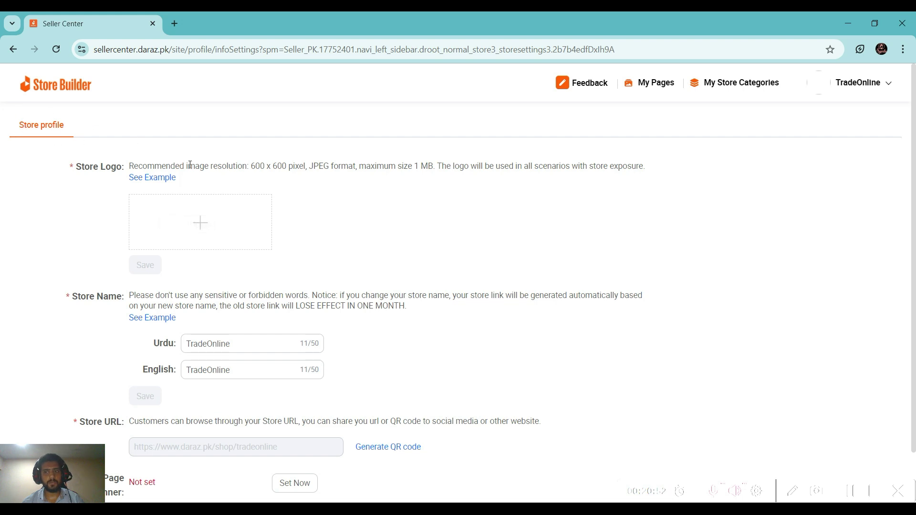
left_click(873, 89)
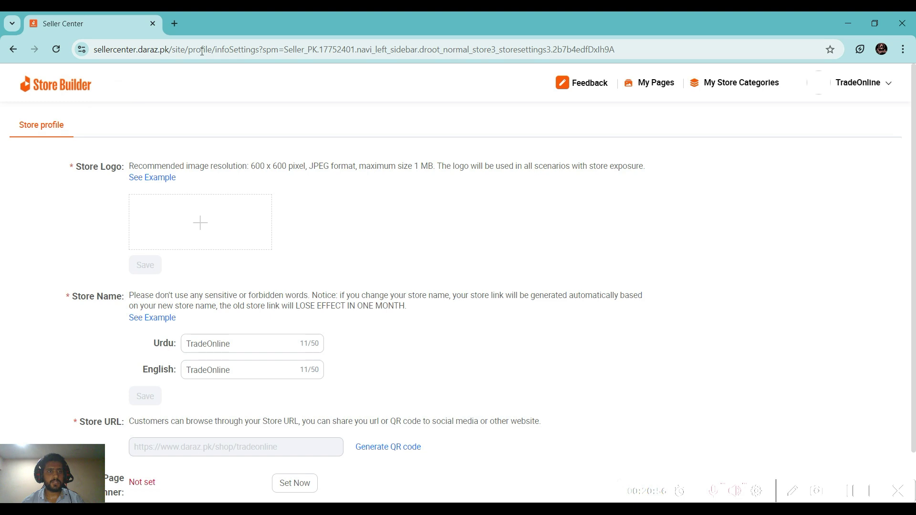
left_click(13, 49)
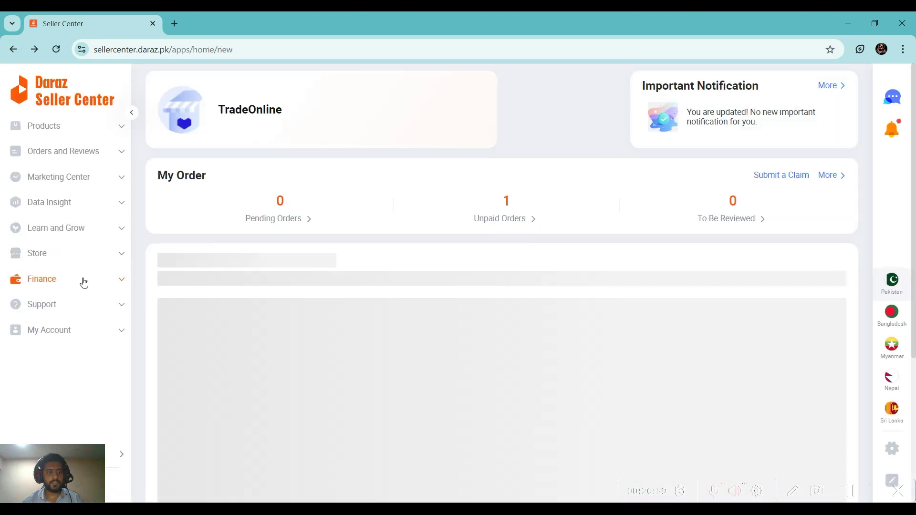
left_click(84, 282)
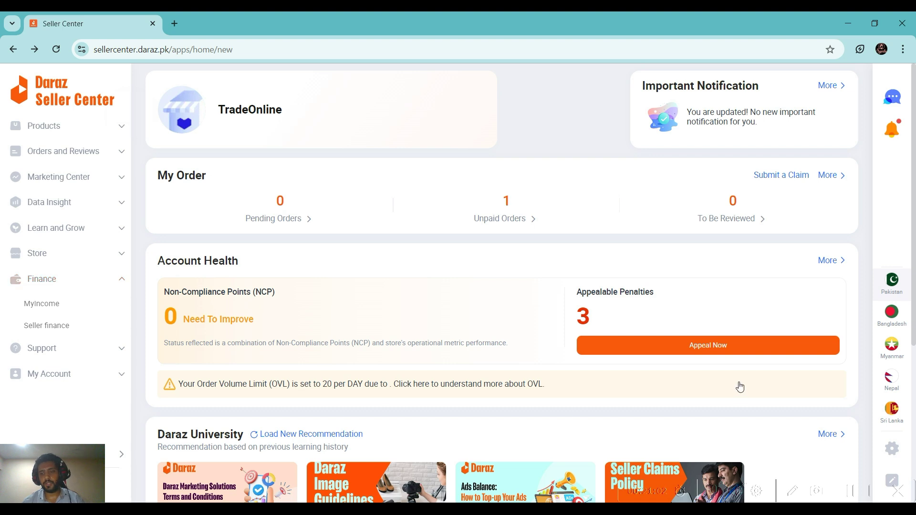
left_click(851, 491)
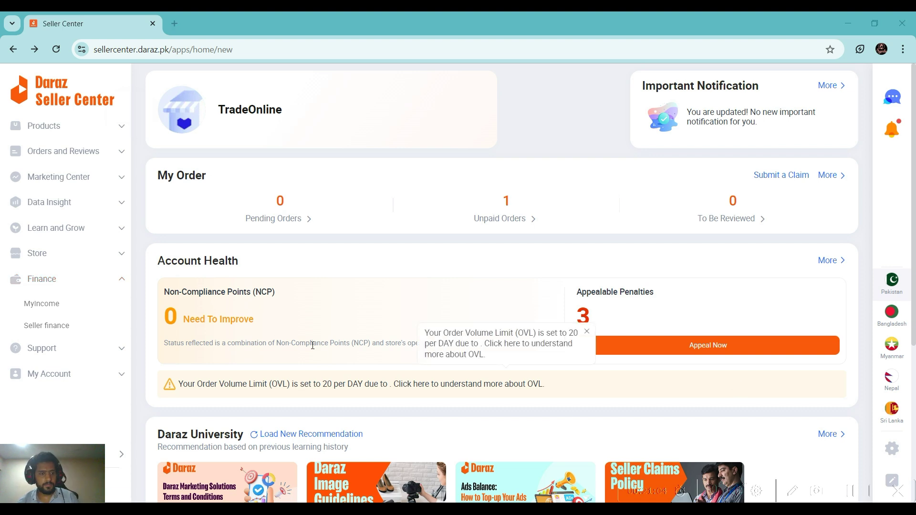
Open MyIncome and review the Income Overview's release amounts, released chart and list of fees to release
left_click(60, 311)
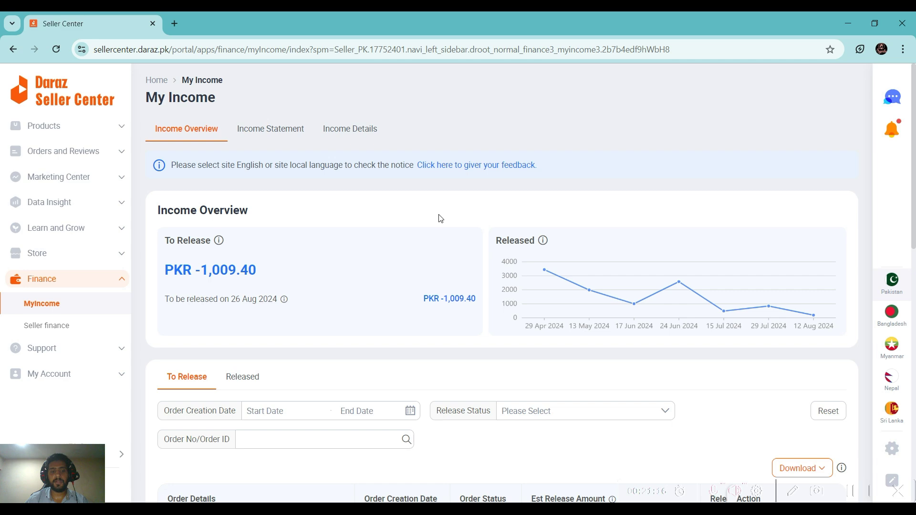
scroll(440, 218, "down", 3)
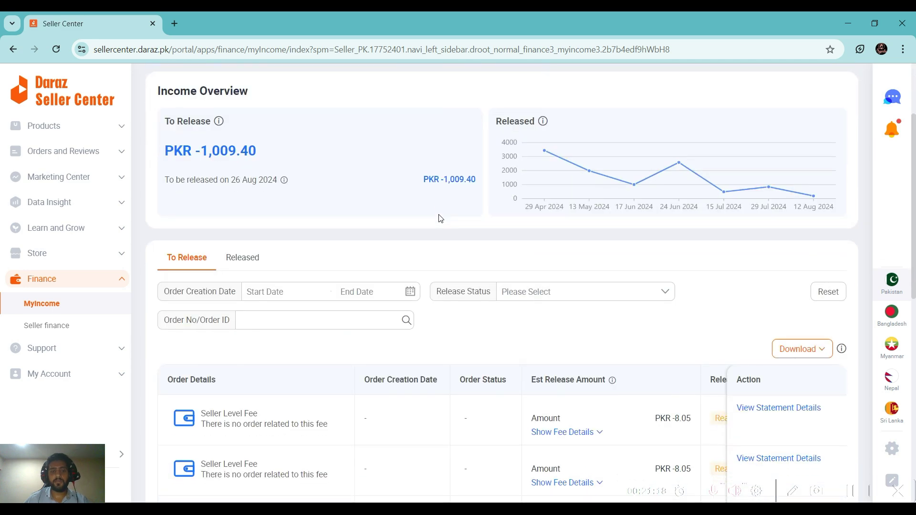
scroll(440, 218, "up", 3)
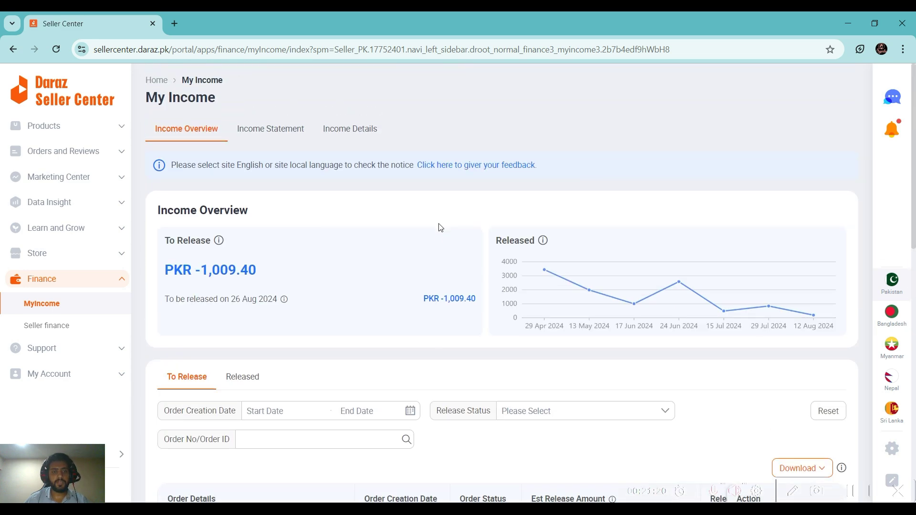
scroll(438, 240, "down", 6)
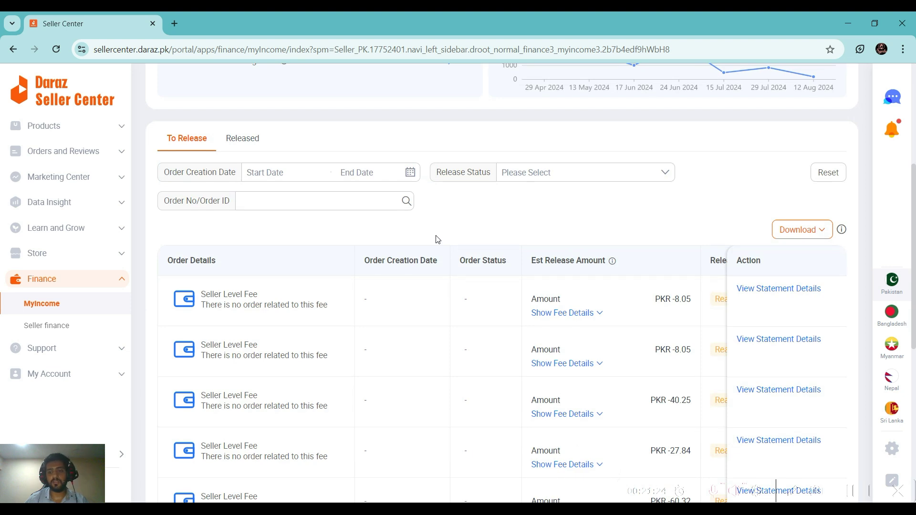
scroll(439, 240, "down", 3)
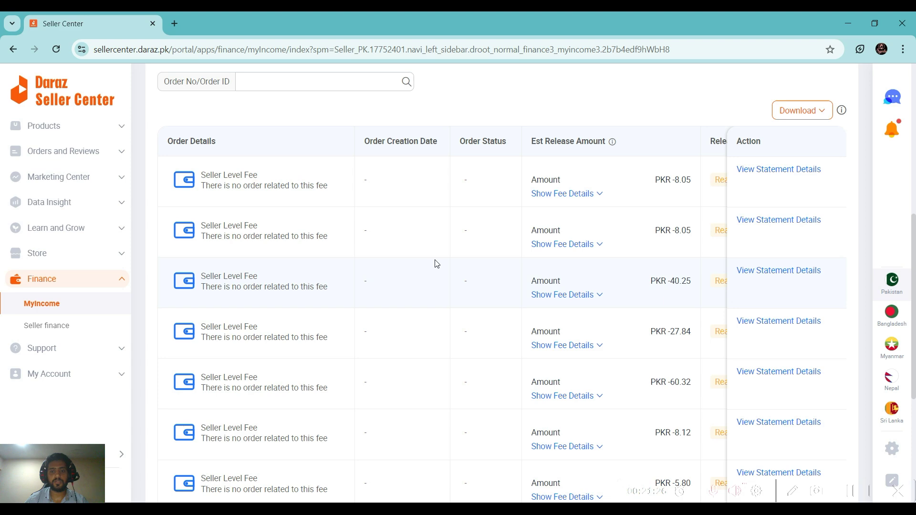
scroll(437, 263, "down", 4)
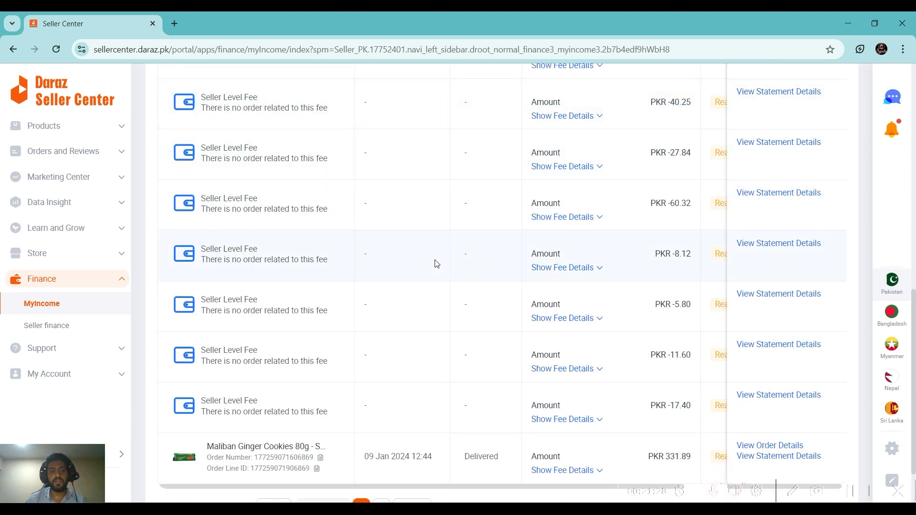
scroll(437, 263, "up", 12)
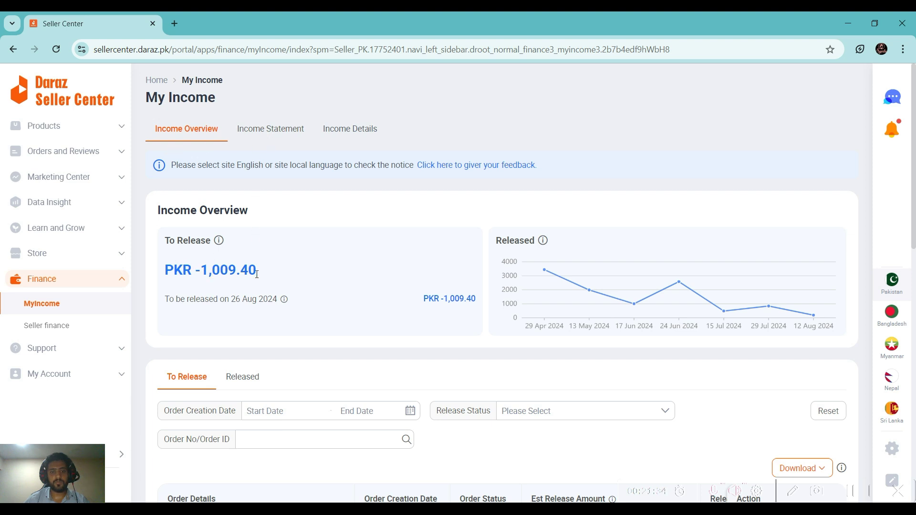
Open the Income Statement view and examine the statement numbers, periods, released amounts and release statuses
left_click(269, 131)
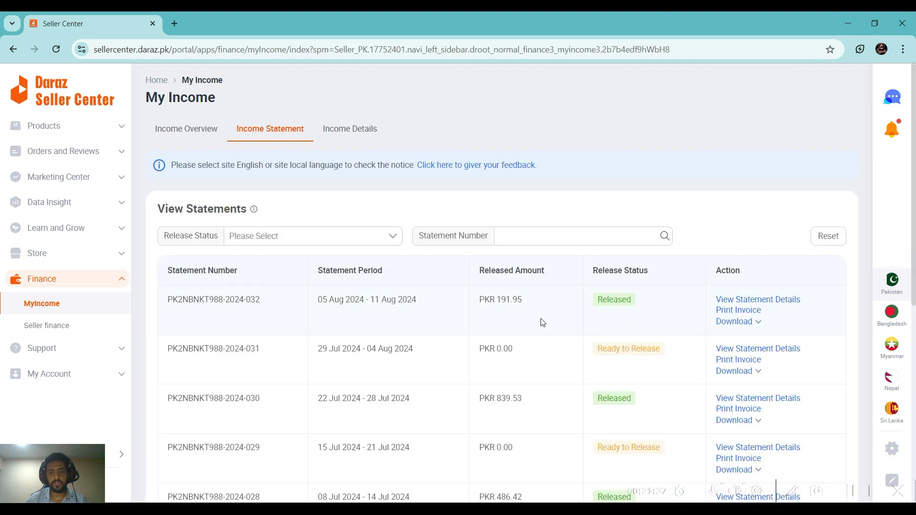
scroll(490, 300, "down", 1)
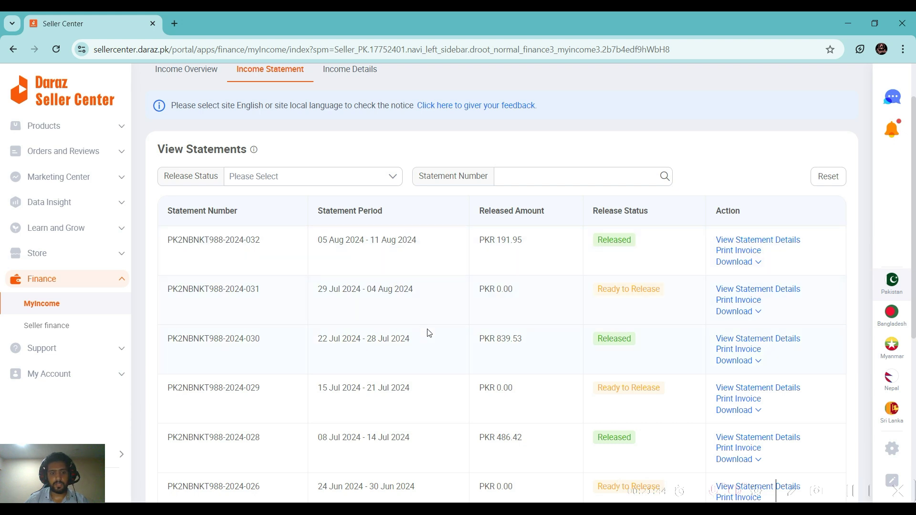
scroll(413, 345, "down", 2)
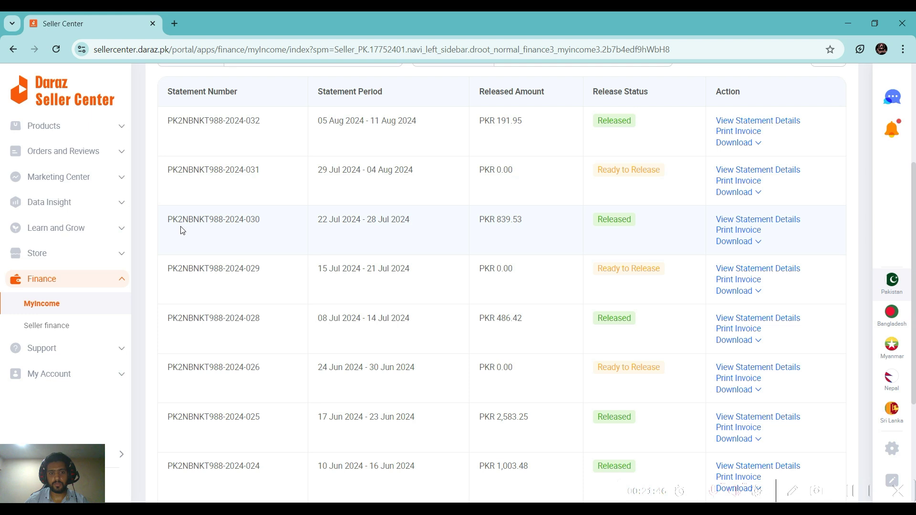
left_click_drag(172, 220, 215, 228)
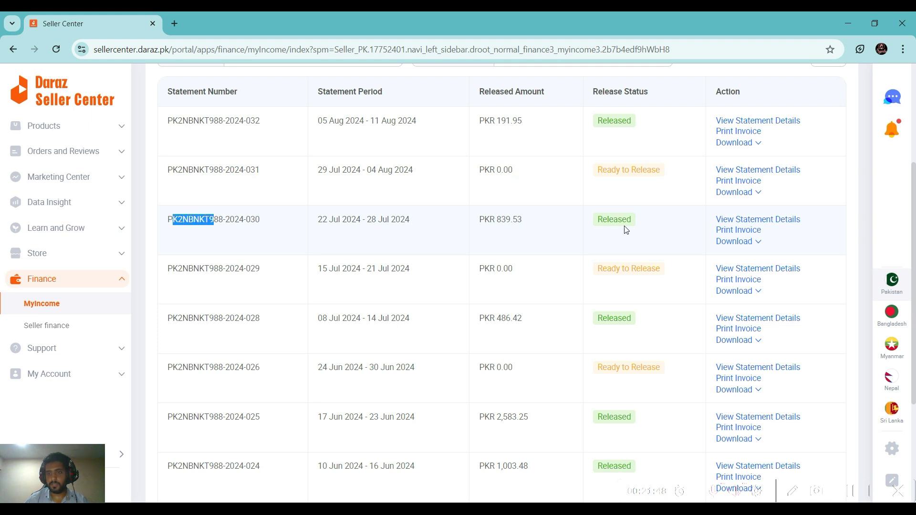
scroll(626, 230, "up", 3)
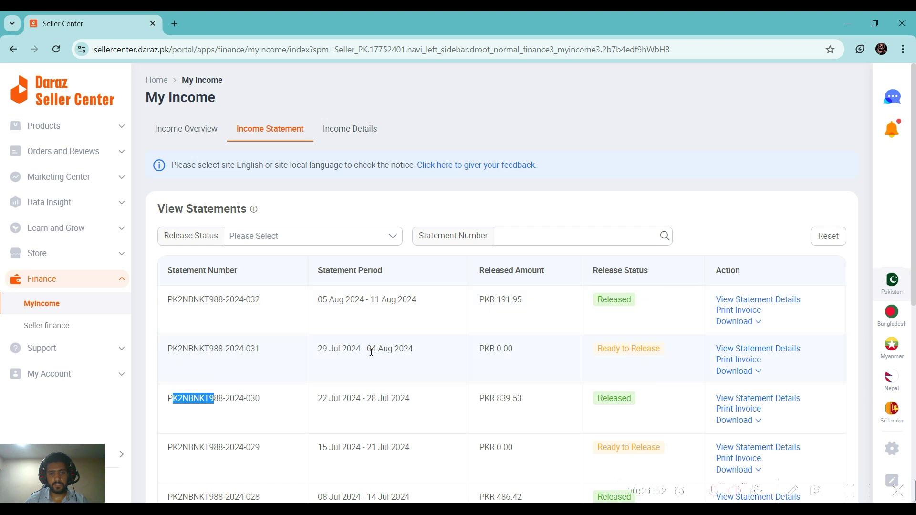
left_click_drag(323, 300, 327, 300)
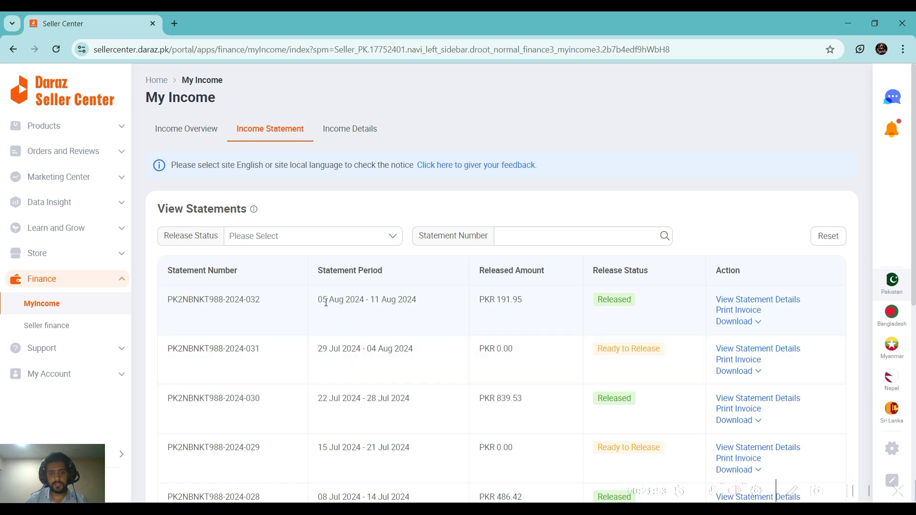
left_click(375, 311)
scroll(364, 311, "down", 2)
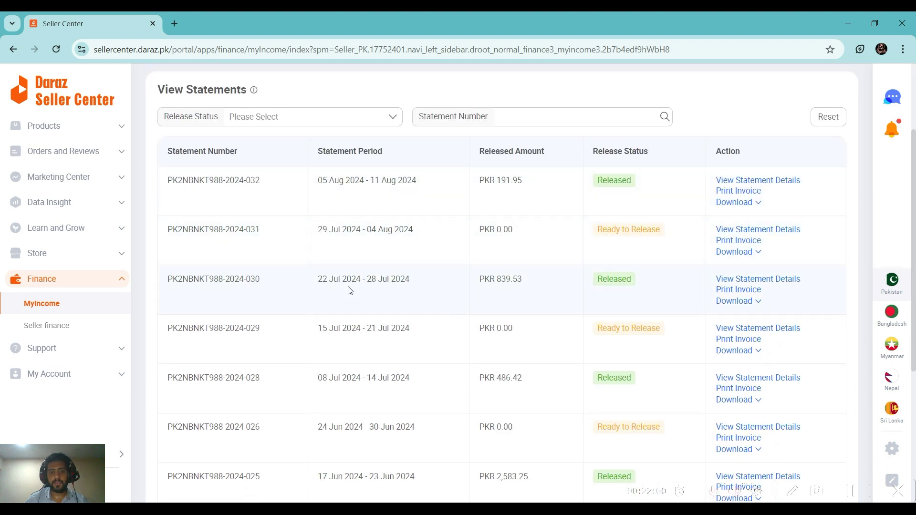
scroll(363, 253, "down", 5)
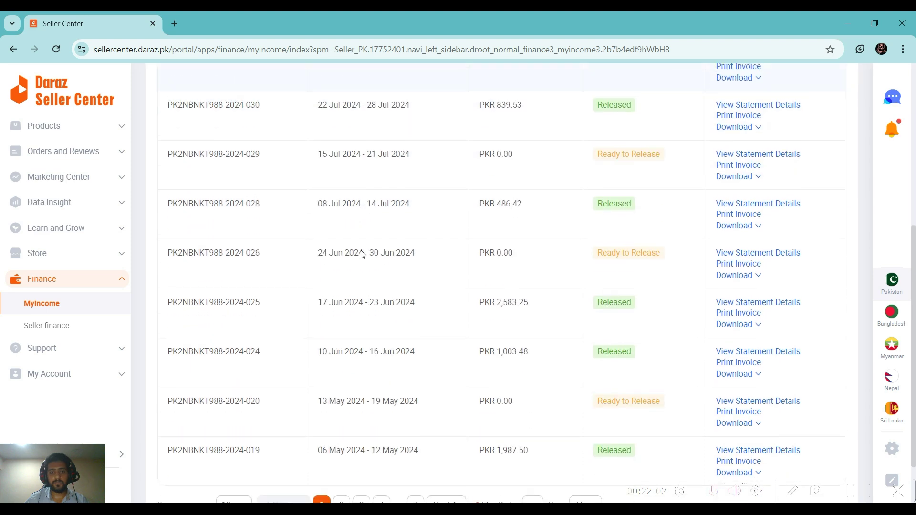
scroll(362, 252, "up", 6)
scroll(363, 255, "up", 2)
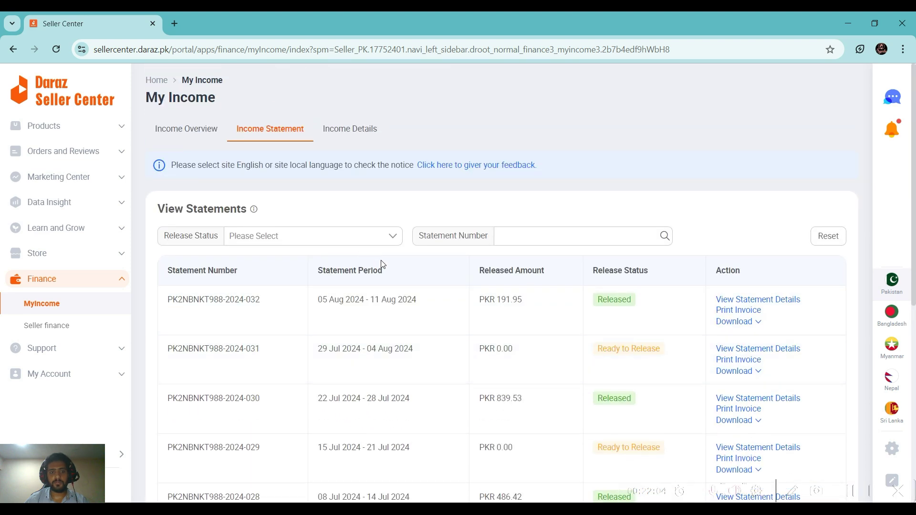
View Income Details, check the Seller finance page, close it, and return to Income Details
left_click(350, 125)
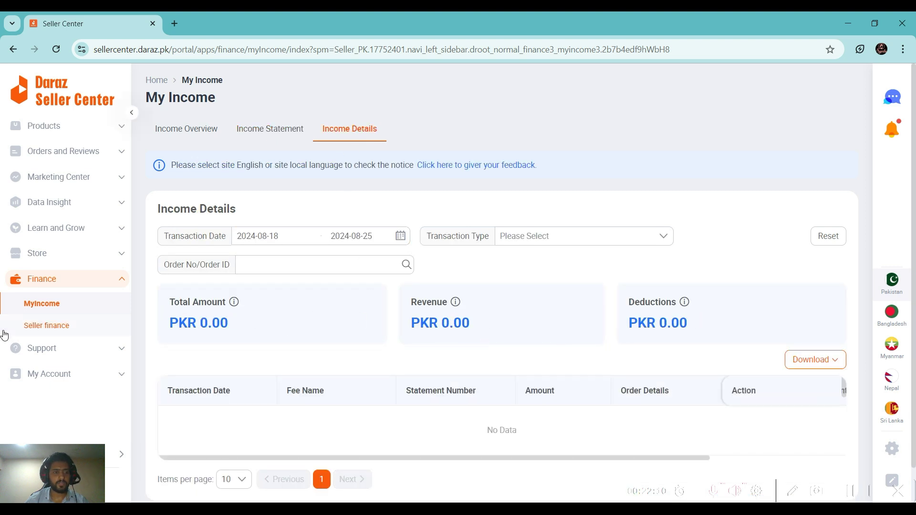
left_click(66, 329)
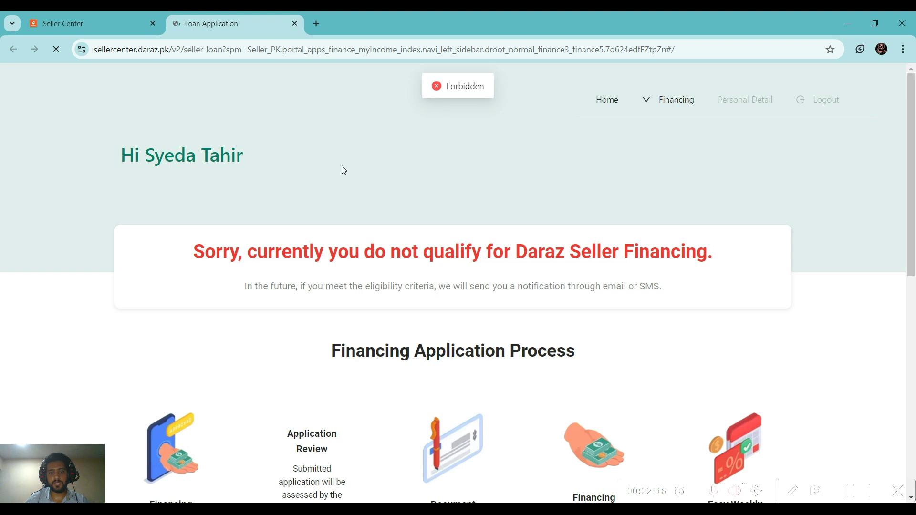
left_click(295, 23)
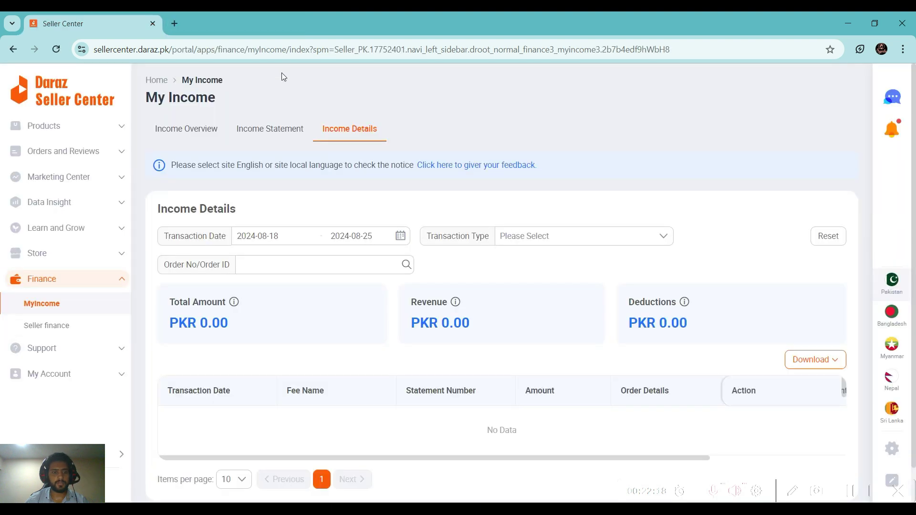
scroll(65, 368, "down", 1)
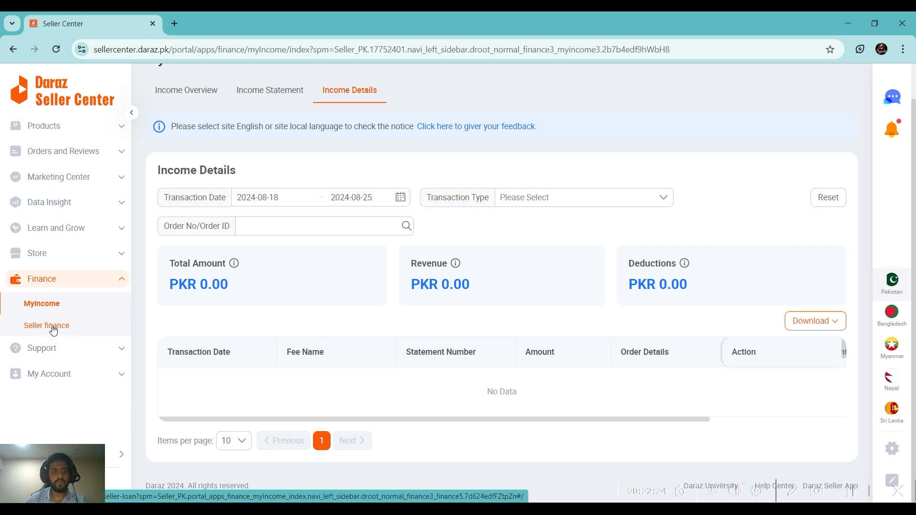
Open the Help Center from Support, review its tools, questions and categories, view the Chat with Us assistant, and close it
left_click(61, 352)
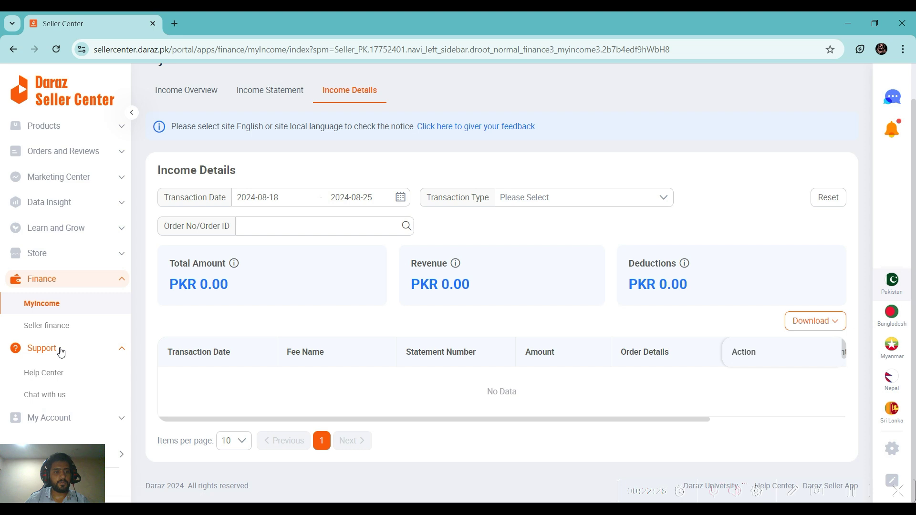
left_click(53, 375)
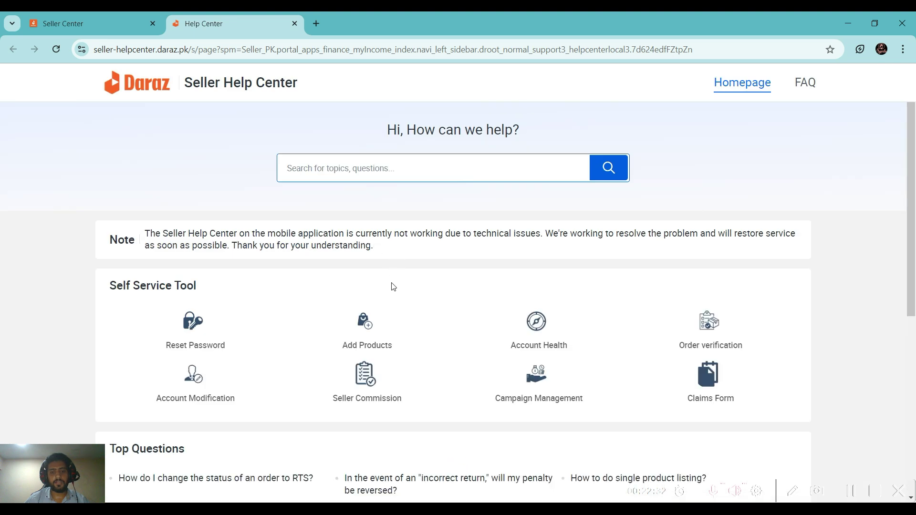
scroll(392, 285, "down", 3)
scroll(400, 313, "down", 1)
scroll(194, 210, "up", 3)
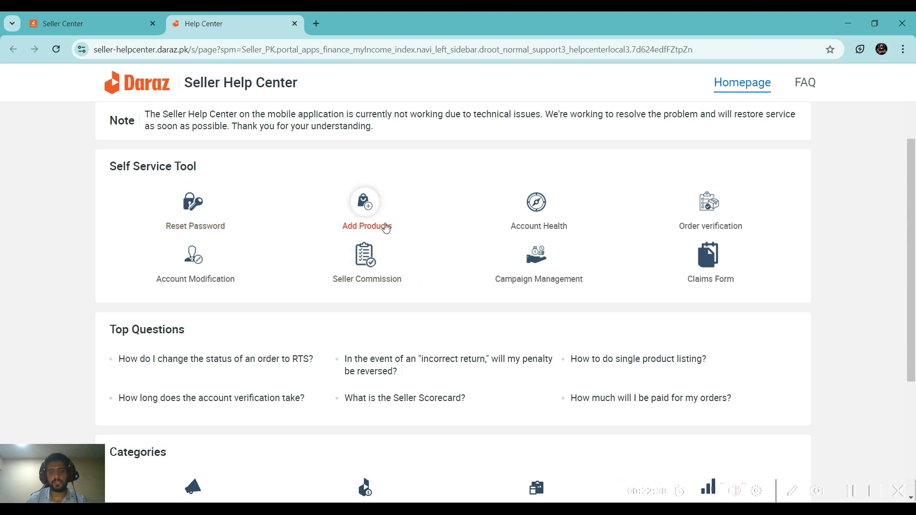
scroll(605, 231, "down", 4)
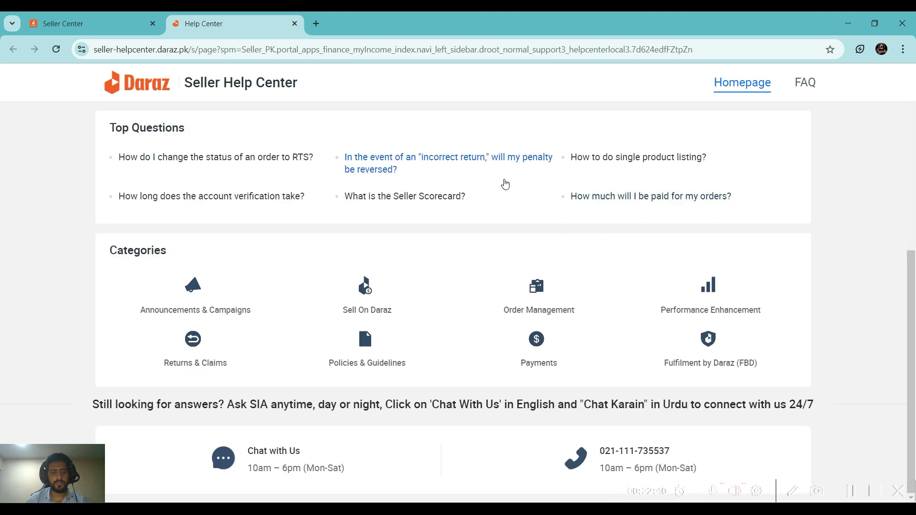
left_click(225, 462)
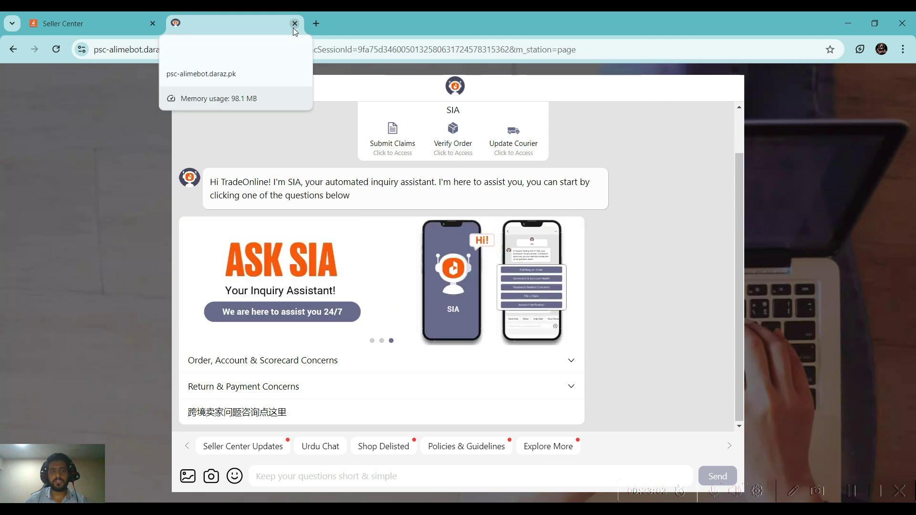
left_click(294, 27)
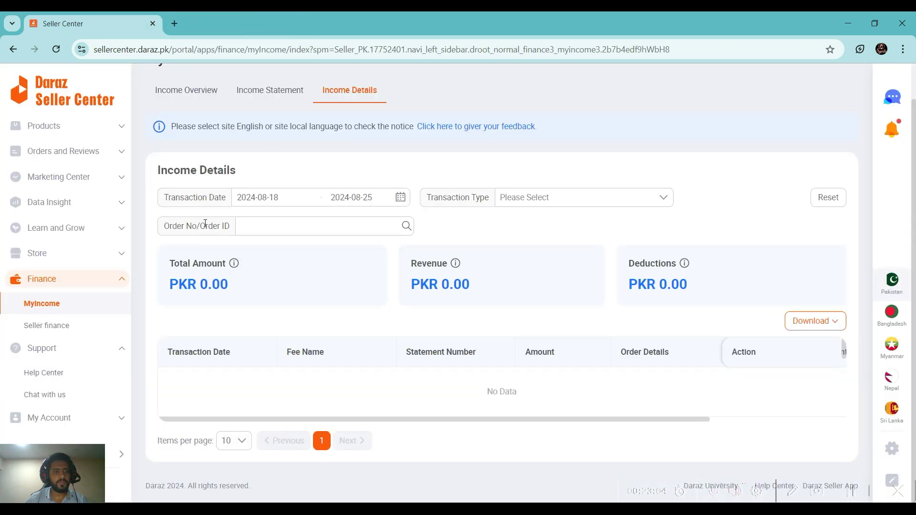
Open the My Account Settings page and look over its business, finance, logistic, user management and chat options
left_click(76, 420)
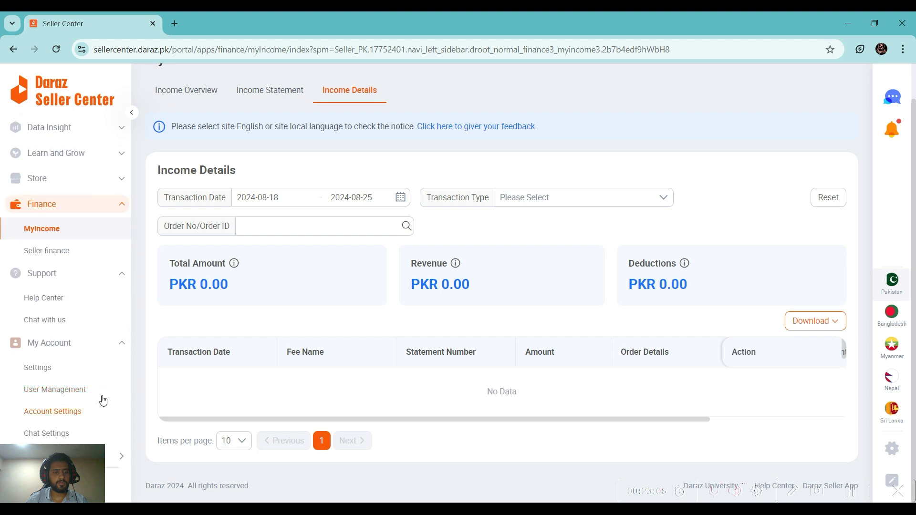
left_click(69, 369)
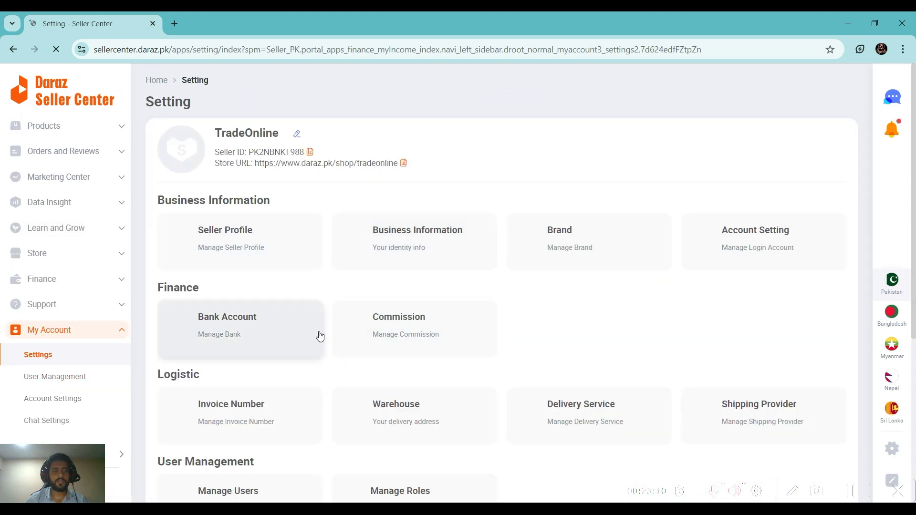
scroll(320, 337, "down", 4)
scroll(317, 337, "up", 4)
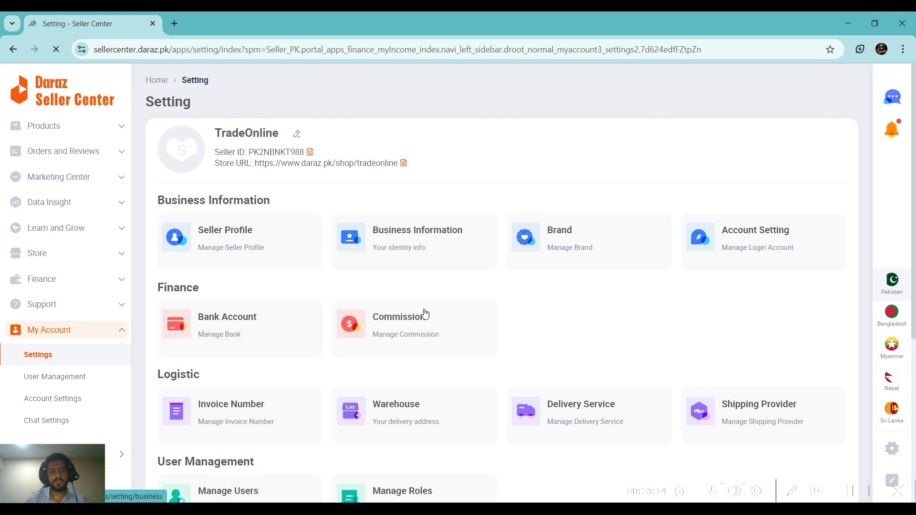
scroll(429, 313, "down", 3)
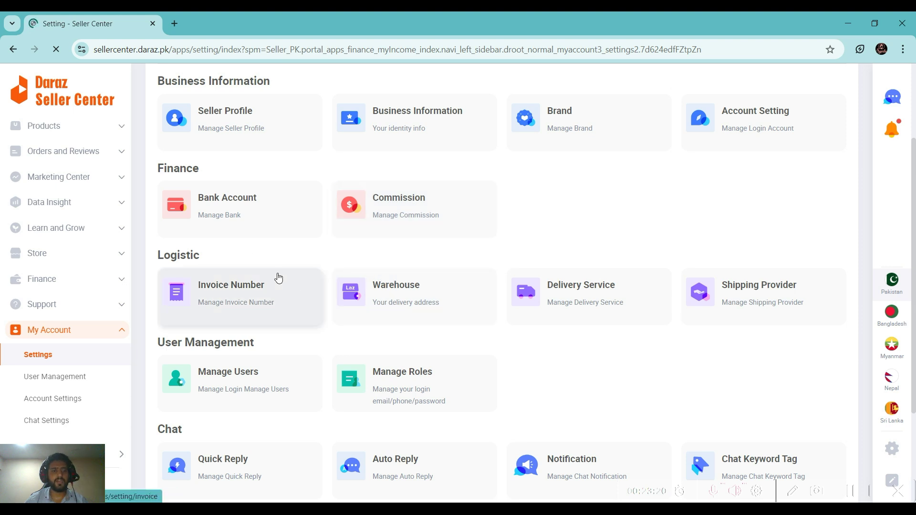
Open User Management under My Account, view the sub accounts, and review the Manage Roles list with its role descriptions
scroll(382, 335, "down", 3)
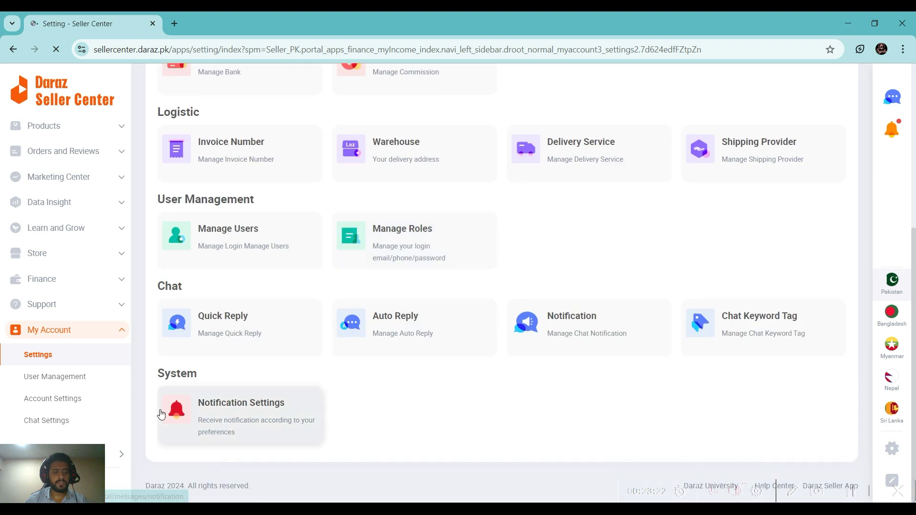
left_click(64, 377)
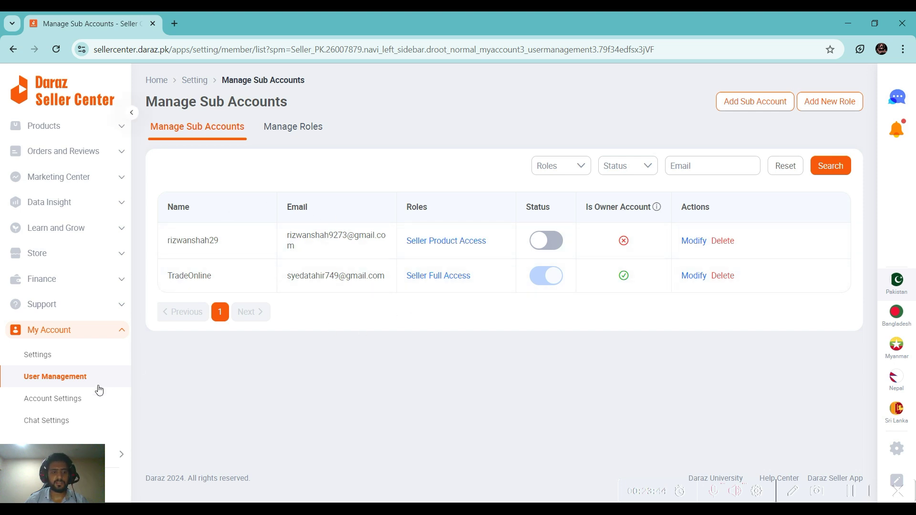
left_click(276, 127)
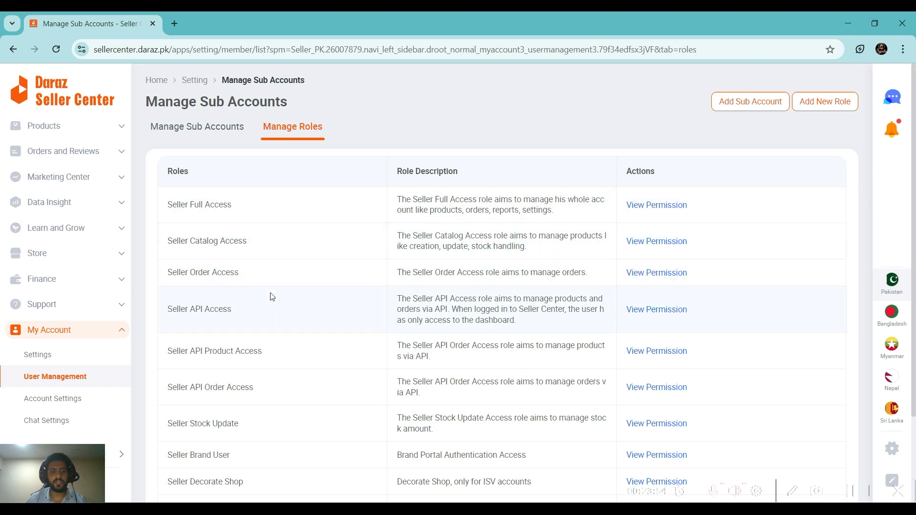
scroll(250, 364, "down", 3)
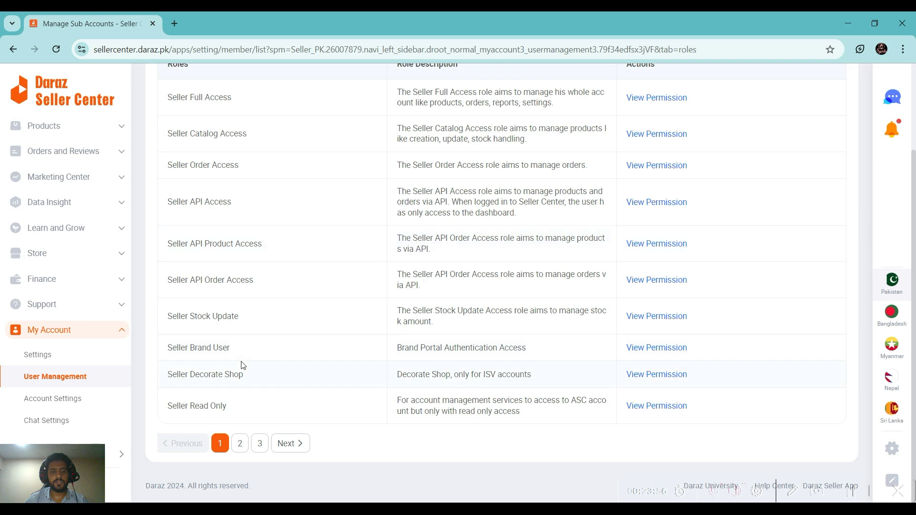
scroll(226, 285, "up", 3)
scroll(197, 274, "down", 3)
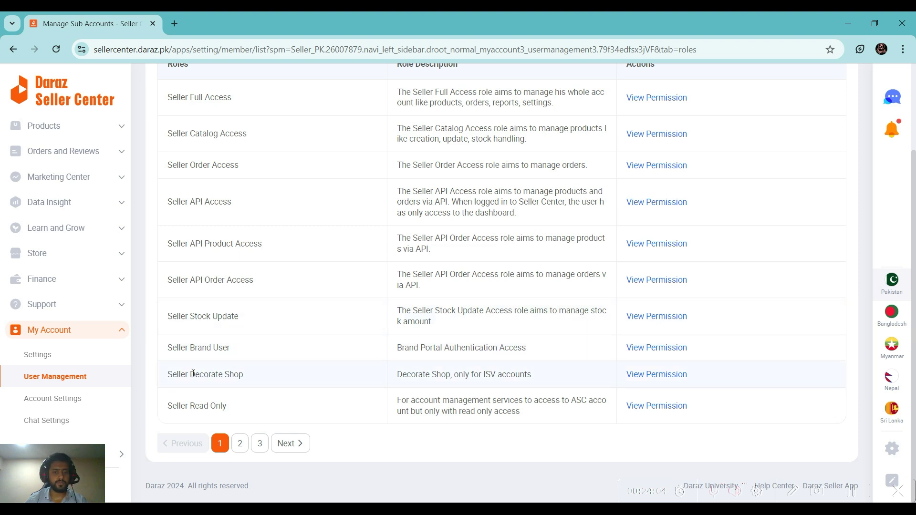
View the Account Settings login details, and open Chat Settings to review working hours, offer and message allocation options
left_click(67, 401)
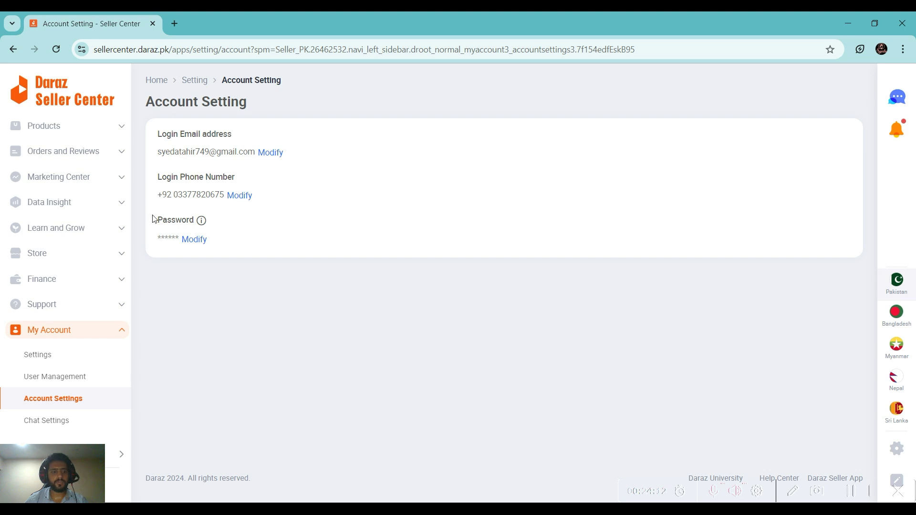
left_click(72, 419)
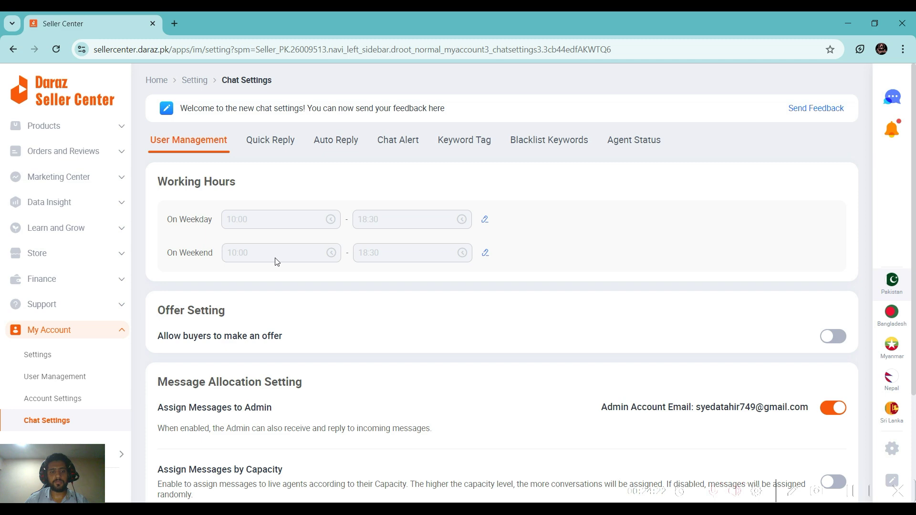
scroll(277, 263, "down", 3)
scroll(274, 272, "up", 3)
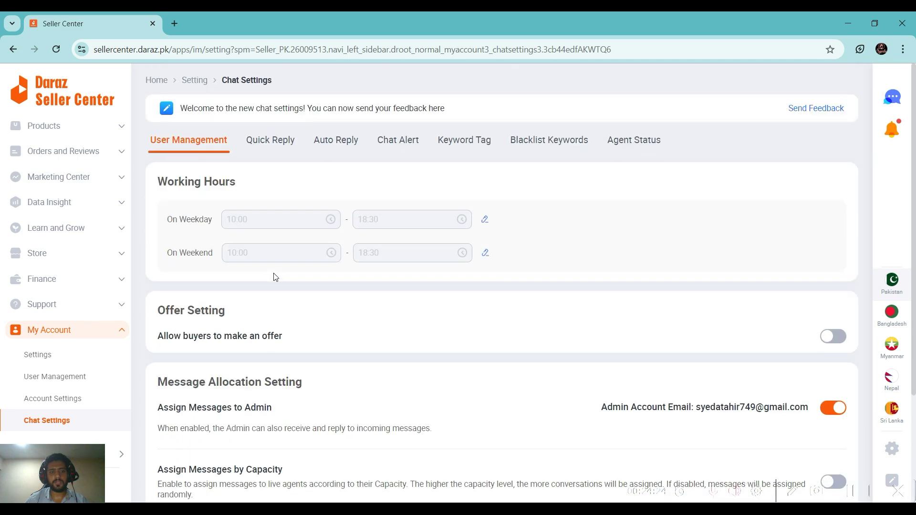